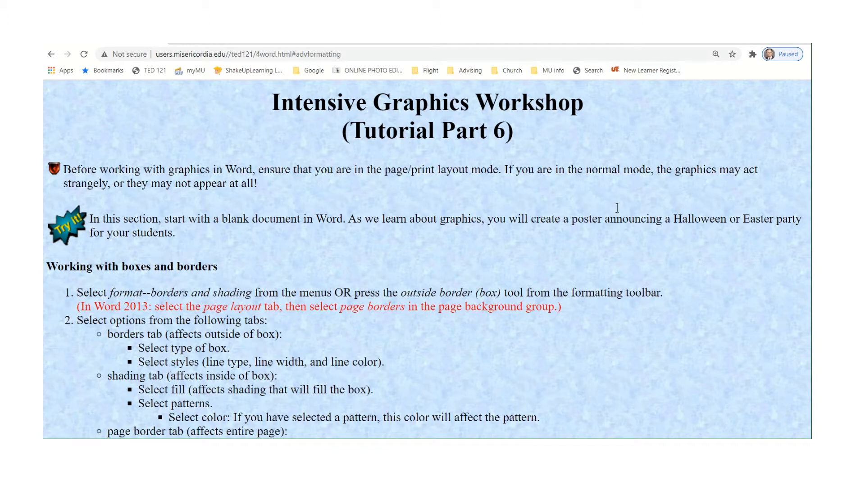
Switch to the blank Word document and enter the heading "Come to the Halloween Party"
{"action": "key", "text": "alt+Tab"}
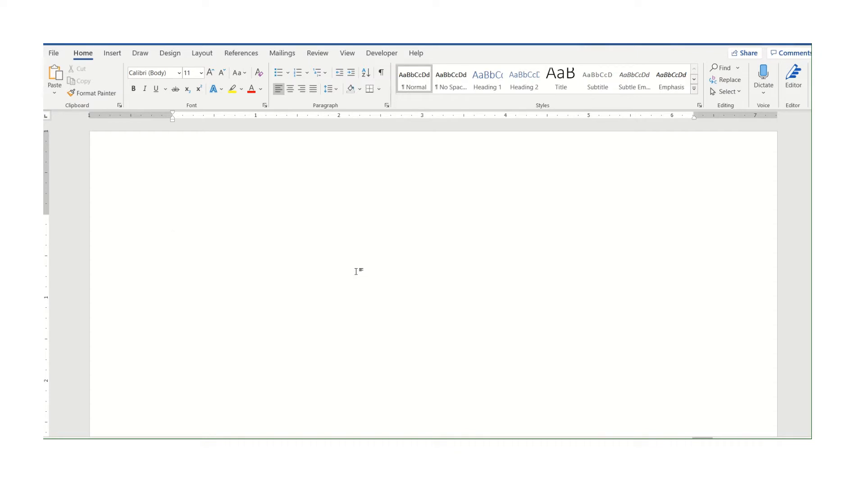
{"action": "type", "text": "H"}
{"action": "key", "text": "BackSpace"}
{"action": "type", "text": "Come to the "}
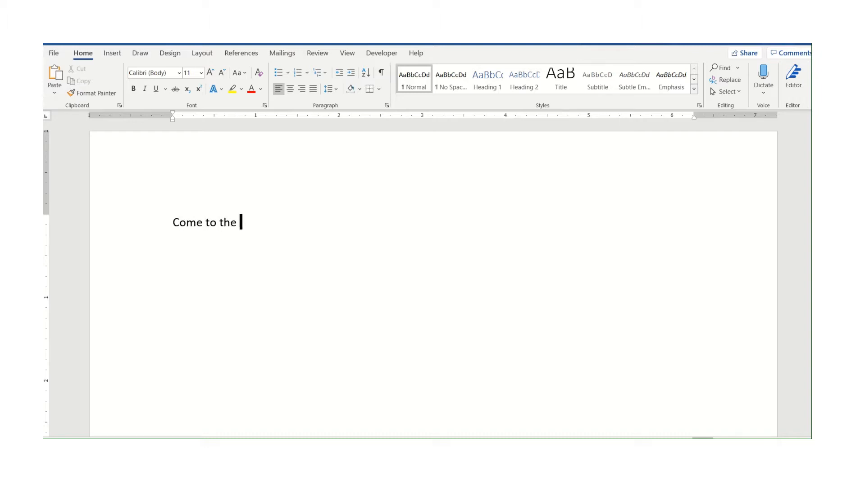
{"action": "type", "text": "Halloww"}
{"action": "key", "text": "BackSpace"}
{"action": "key", "text": "BackSpace"}
{"action": "type", "text": "een Party"}
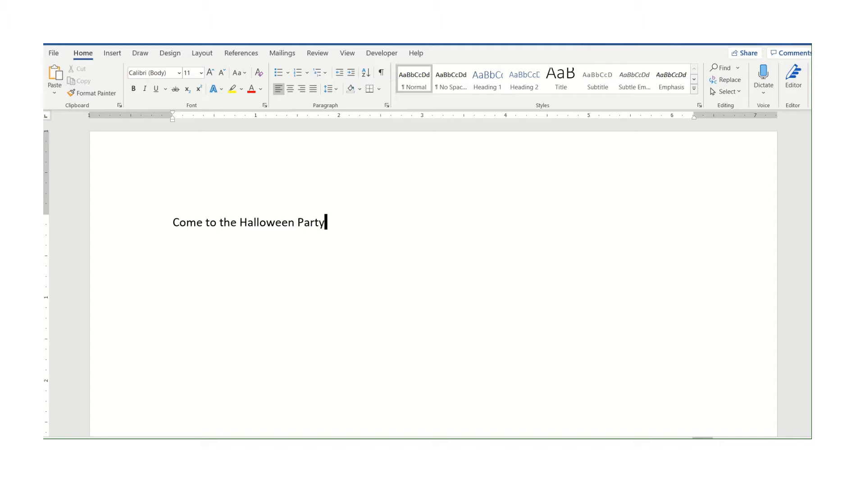
Add a second line starting with "Where:" that gives the teacher's classroom as the party location
{"action": "key", "text": "Return"}
{"action": "type", "text": "Where: D"}
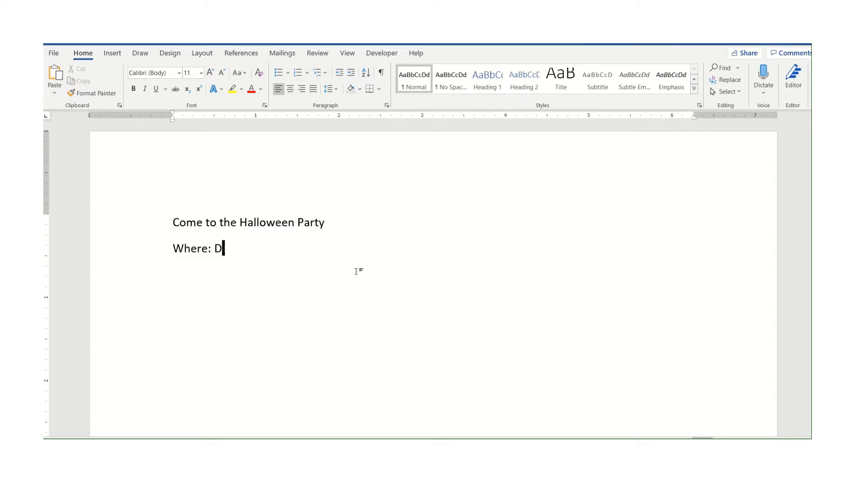
{"action": "type", "text": "r. Steve's classroom"}
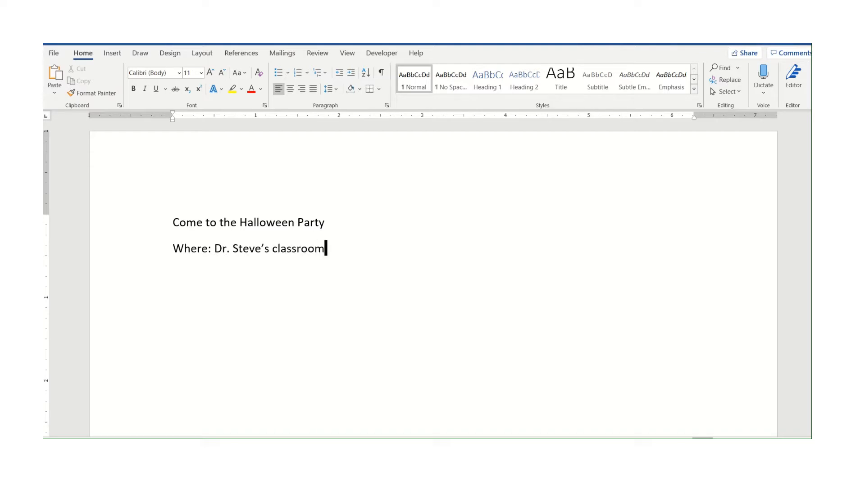
Add a third line giving the time as "When: Halloween at 1:30 p.m."
{"action": "key", "text": "Return"}
{"action": "type", "text": "When: Hallowwe"}
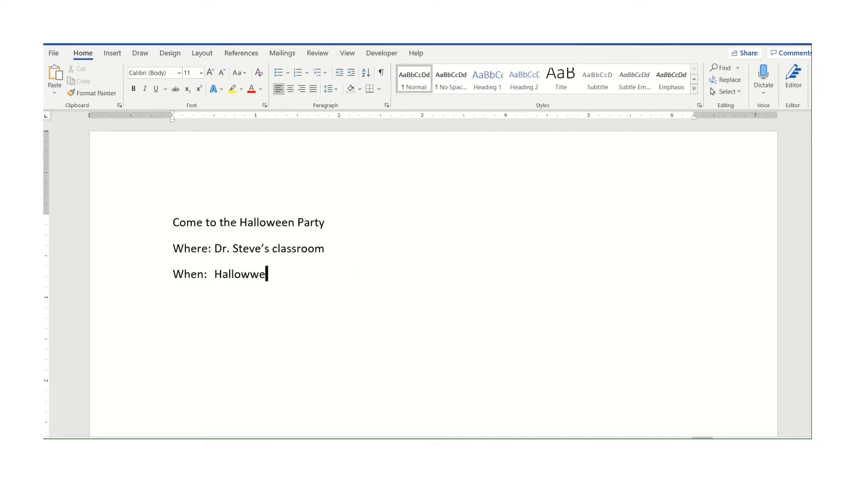
{"action": "key", "text": "BackSpace"}
{"action": "key", "text": "BackSpace"}
{"action": "type", "text": "een at "}
{"action": "type", "text": "2:"}
{"action": "key", "text": "BackSpace"}
{"action": "key", "text": "BackSpace"}
{"action": "type", "text": "1:30 p.m."}
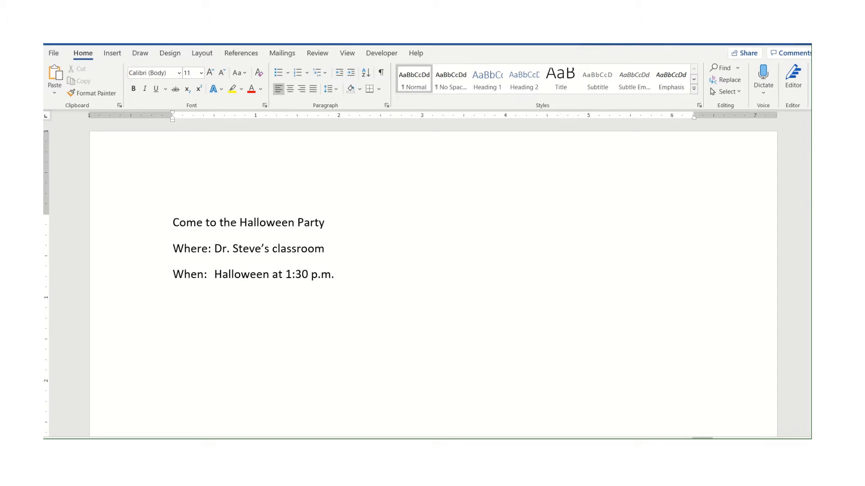
Add a closing line reading "There will be plenty of candy!"
{"action": "key", "text": "Return"}
{"action": "type", "text": "There will be plenty of c"}
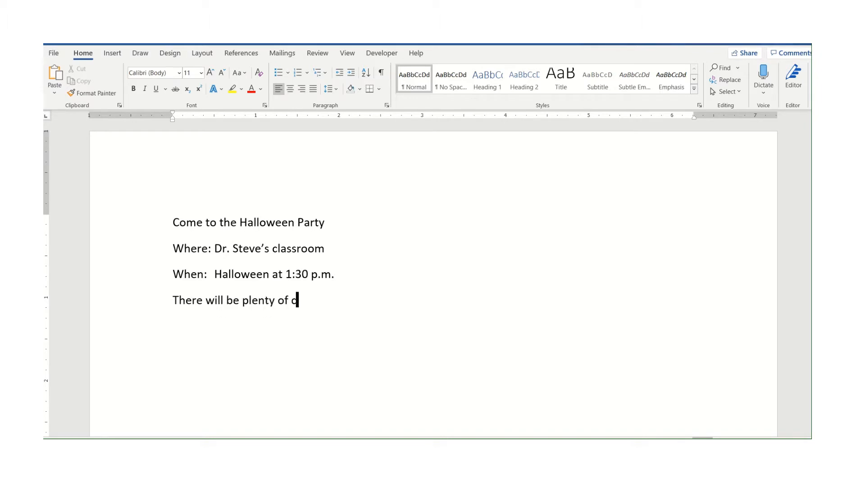
{"action": "type", "text": "andy!"}
Enlarge all four lines of poster text to 16 pt
{"action": "left_click_drag", "start_coordinate": [172, 222], "coordinate": [410, 309]}
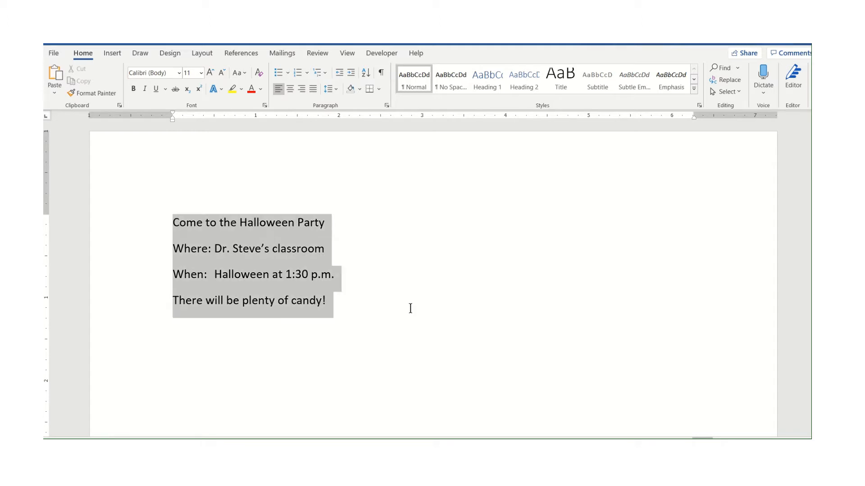
{"action": "left_click", "coordinate": [211, 74]}
{"action": "left_click", "coordinate": [210, 73]}
{"action": "left_click", "coordinate": [210, 74]}
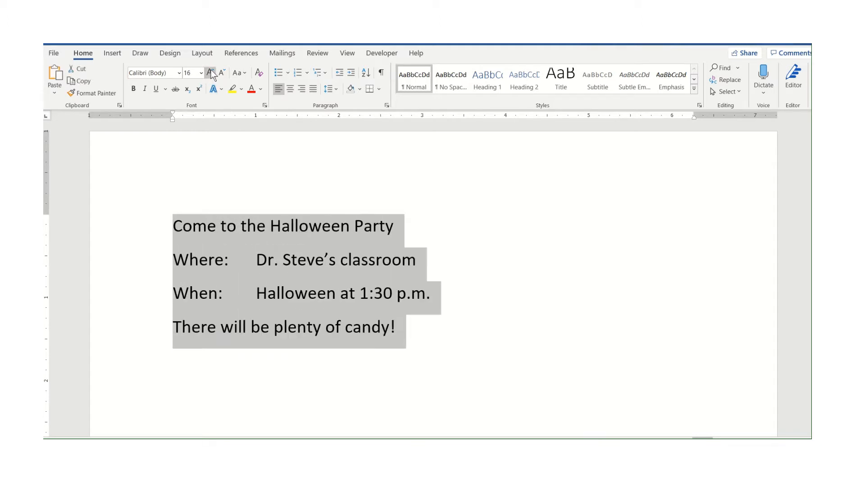
Make the heading "Come to the Halloween Party" bold and center it on the page
{"action": "left_click", "coordinate": [282, 258]}
{"action": "left_click_drag", "start_coordinate": [172, 225], "coordinate": [396, 226]}
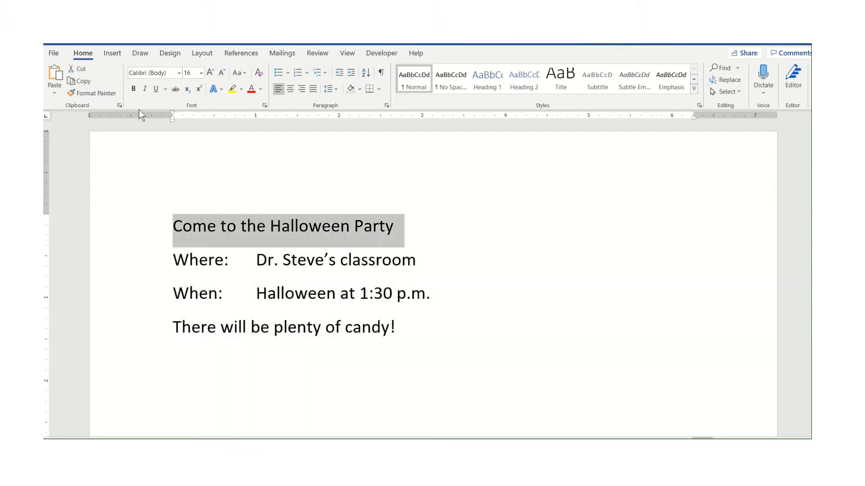
{"action": "left_click", "coordinate": [133, 90]}
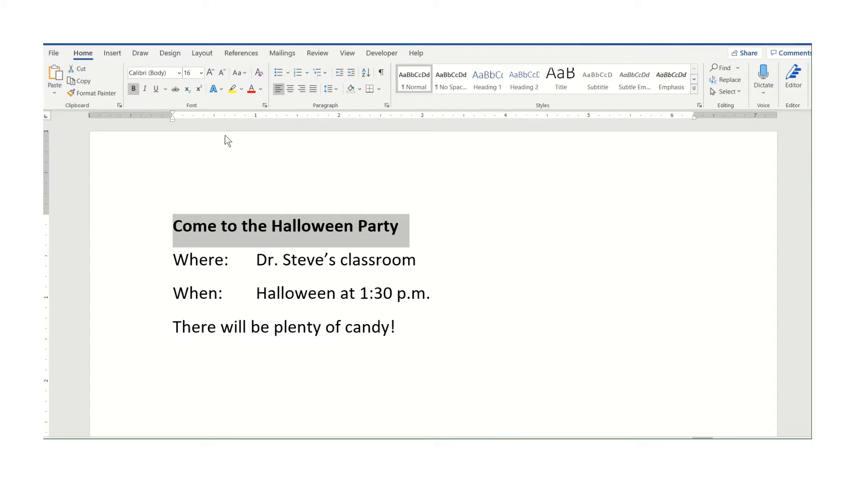
{"action": "left_click", "coordinate": [291, 89]}
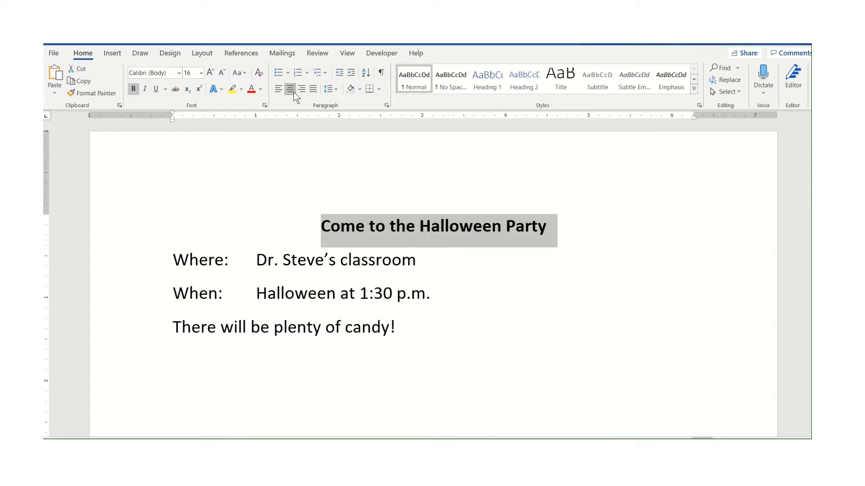
Center the line "There will be plenty of candy!"
{"action": "triple_click", "coordinate": [293, 330]}
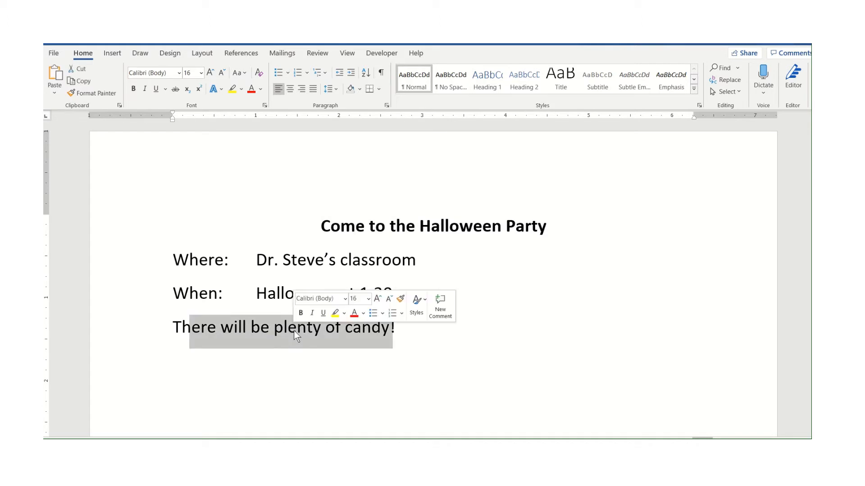
{"action": "left_click", "coordinate": [288, 89]}
{"action": "left_click", "coordinate": [447, 381]}
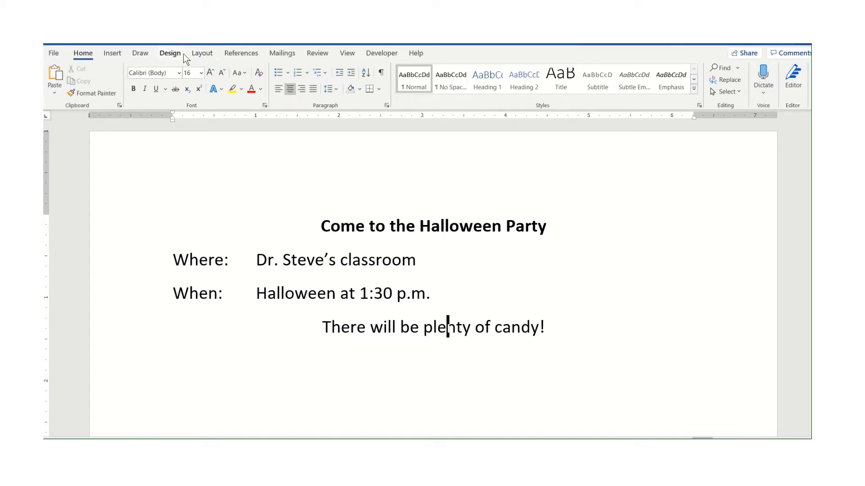
Apply a candy corn art page border to the whole document
{"action": "left_click", "coordinate": [171, 53]}
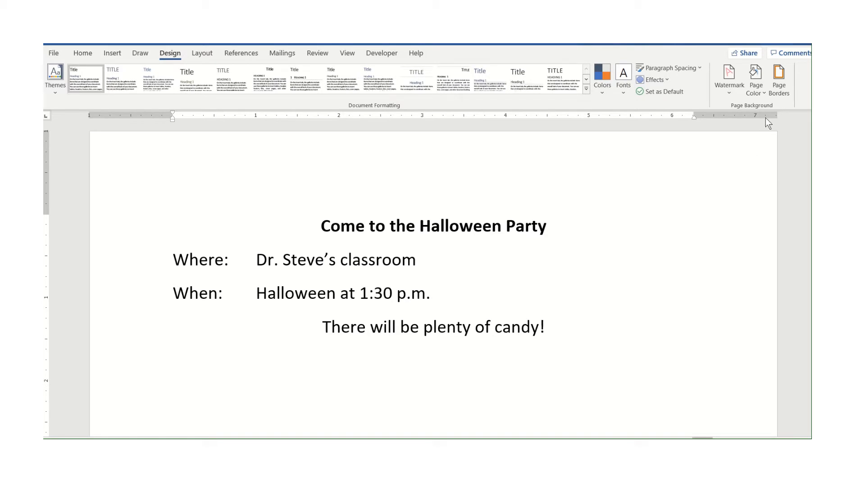
{"action": "left_click", "coordinate": [776, 94]}
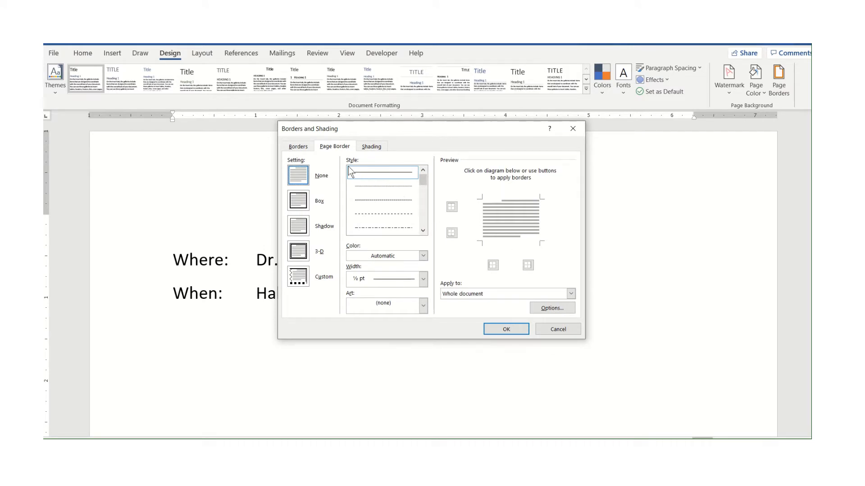
{"action": "left_click", "coordinate": [298, 146]}
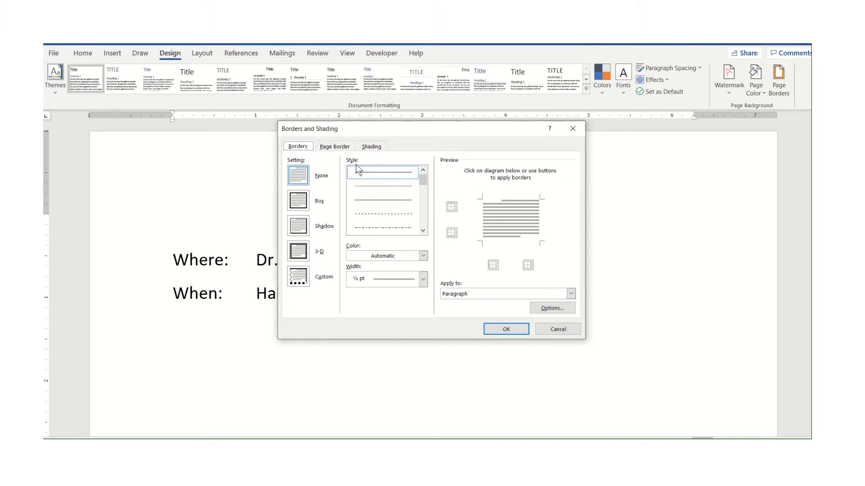
{"action": "left_click", "coordinate": [345, 148]}
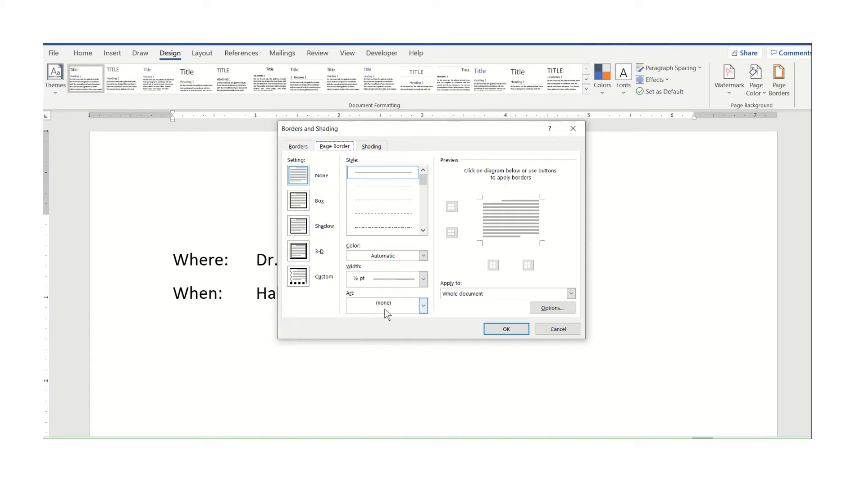
{"action": "left_click", "coordinate": [424, 312]}
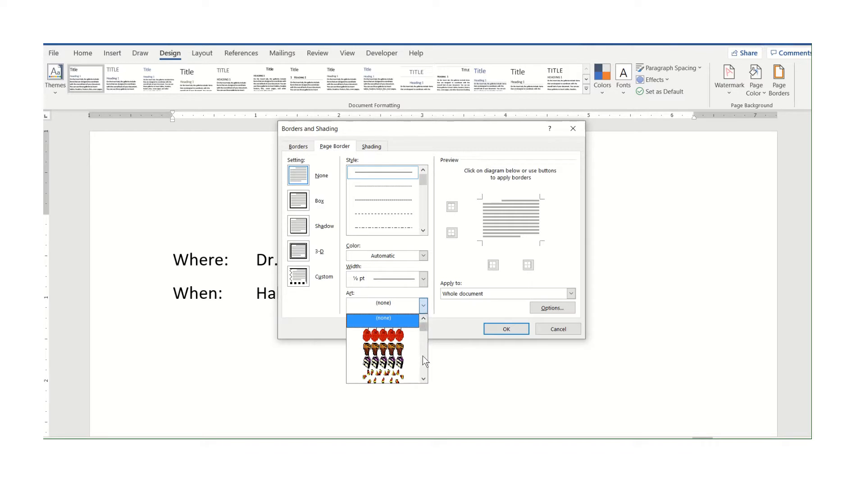
{"action": "scroll", "coordinate": [424, 359], "scroll_direction": "down", "scroll_amount": 2}
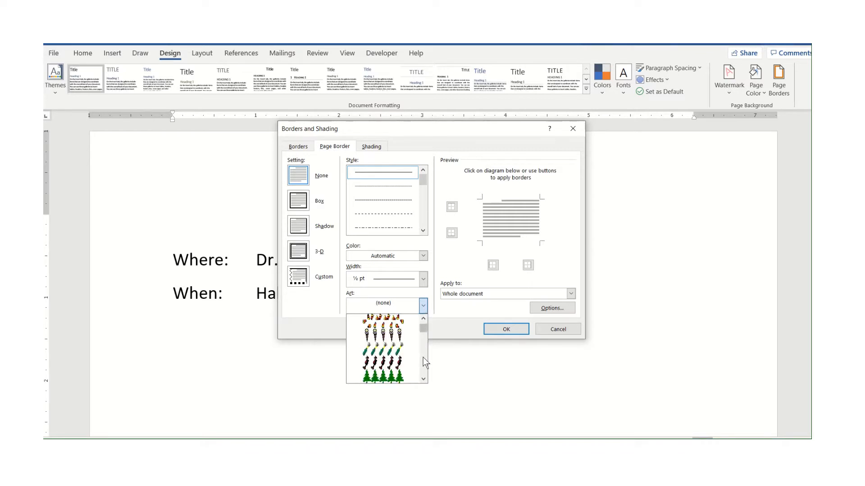
{"action": "left_click", "coordinate": [403, 322]}
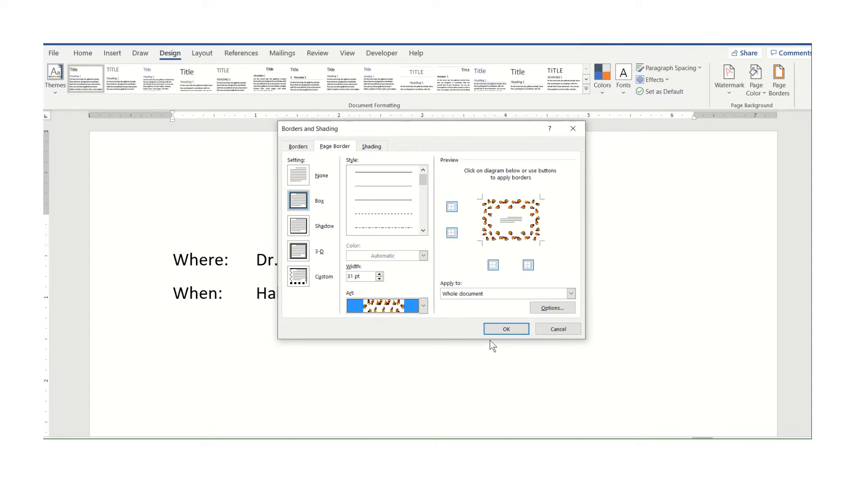
{"action": "left_click", "coordinate": [496, 330]}
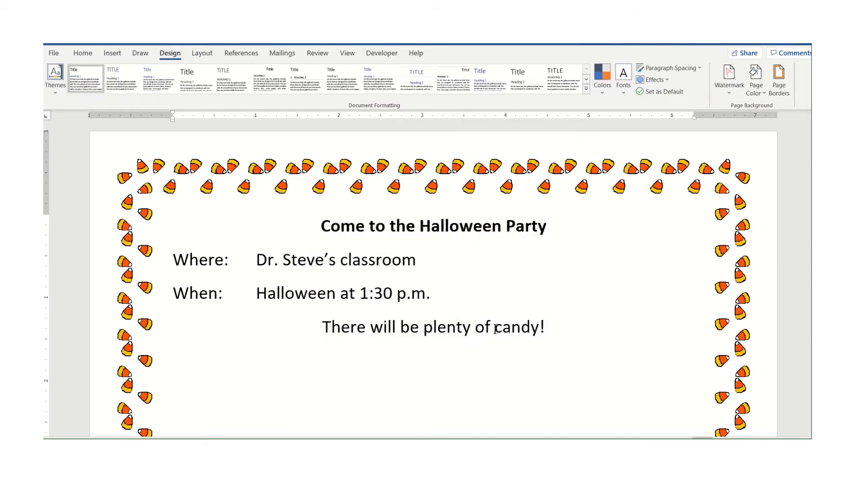
Place the cursor at the end of the candy line and search the online pictures for "halloween"
{"action": "scroll", "coordinate": [495, 330], "scroll_direction": "down", "scroll_amount": 7}
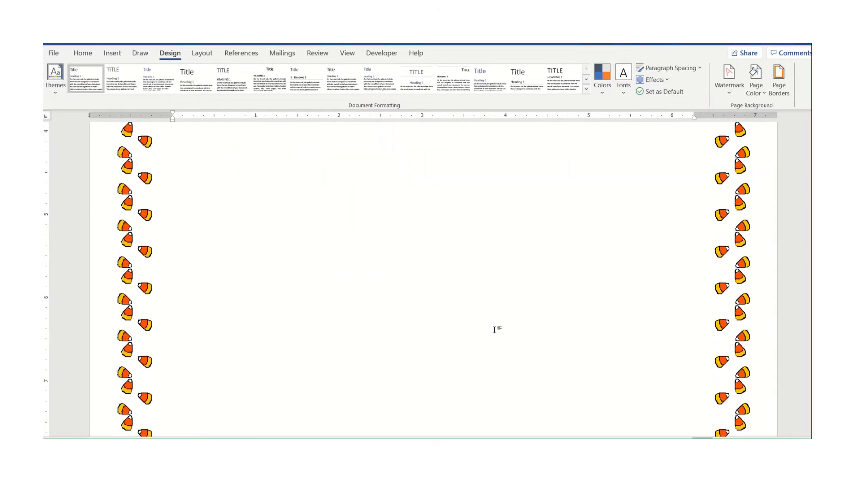
{"action": "scroll", "coordinate": [495, 330], "scroll_direction": "down", "scroll_amount": 2}
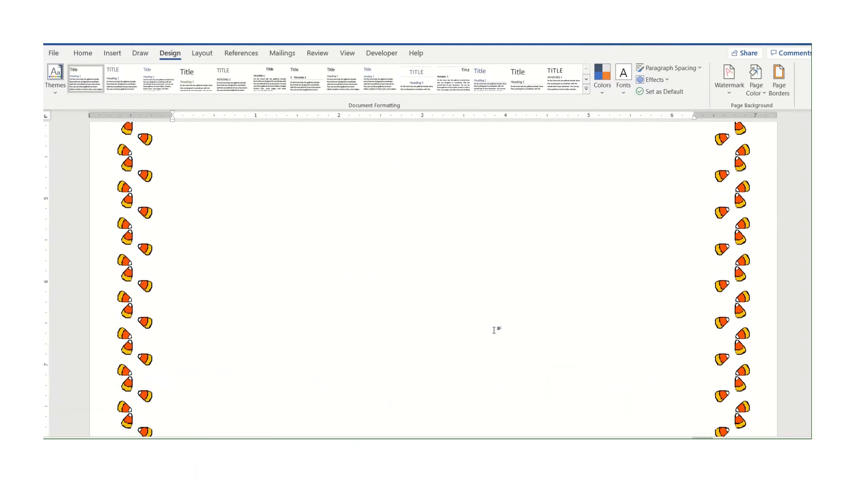
{"action": "scroll", "coordinate": [496, 330], "scroll_direction": "up", "scroll_amount": 10}
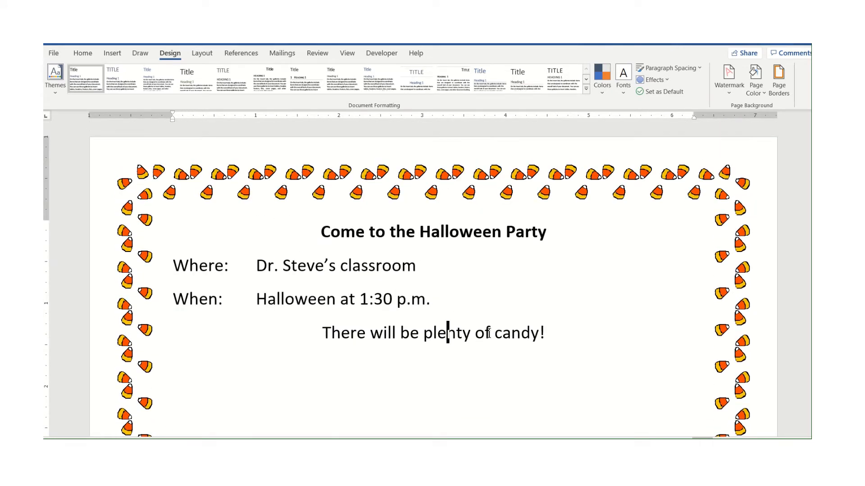
{"action": "left_click", "coordinate": [563, 340]}
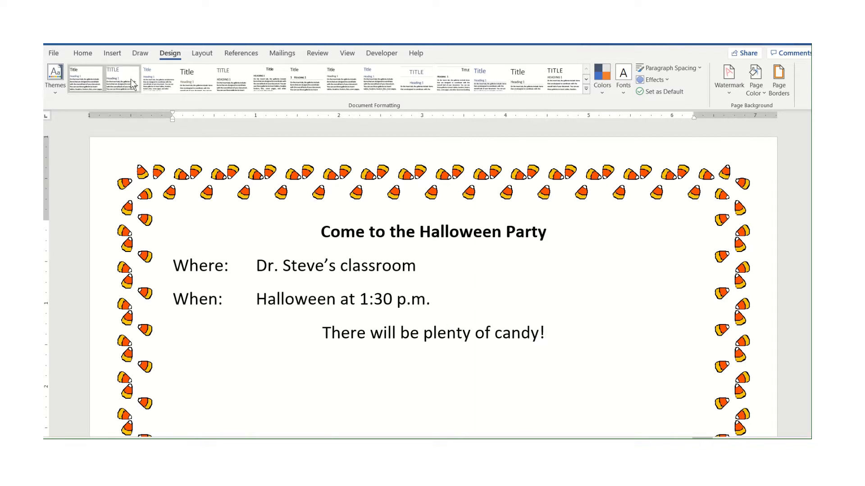
{"action": "left_click", "coordinate": [113, 54]}
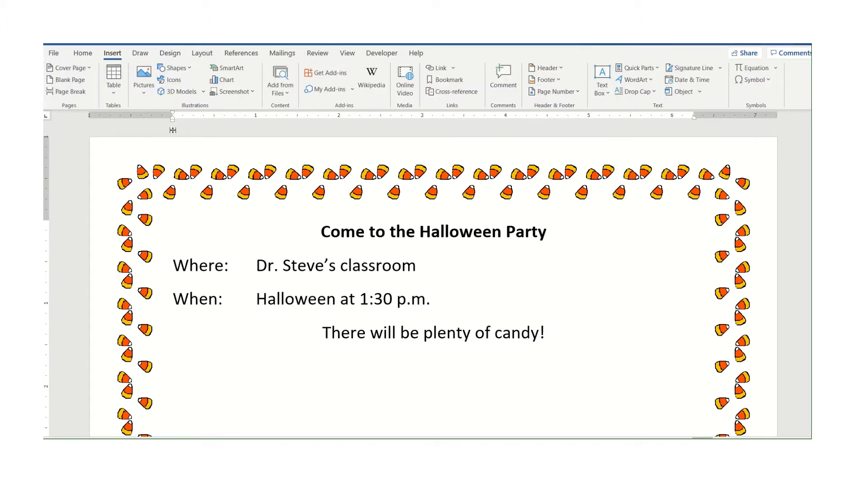
{"action": "left_click", "coordinate": [143, 94]}
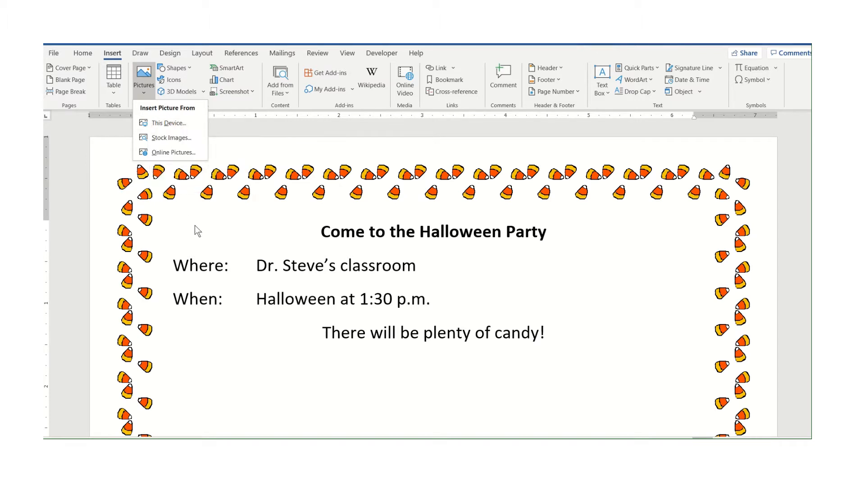
{"action": "left_click", "coordinate": [176, 153]}
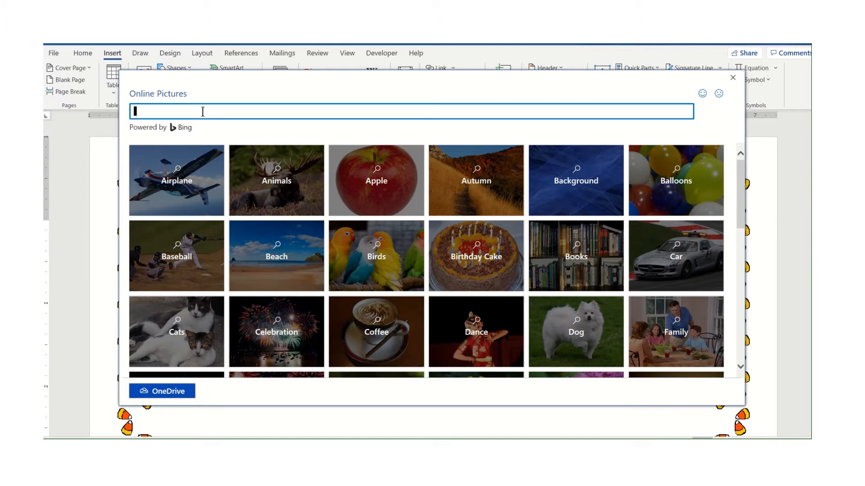
{"action": "type", "text": "halloween"}
{"action": "key", "text": "Return"}
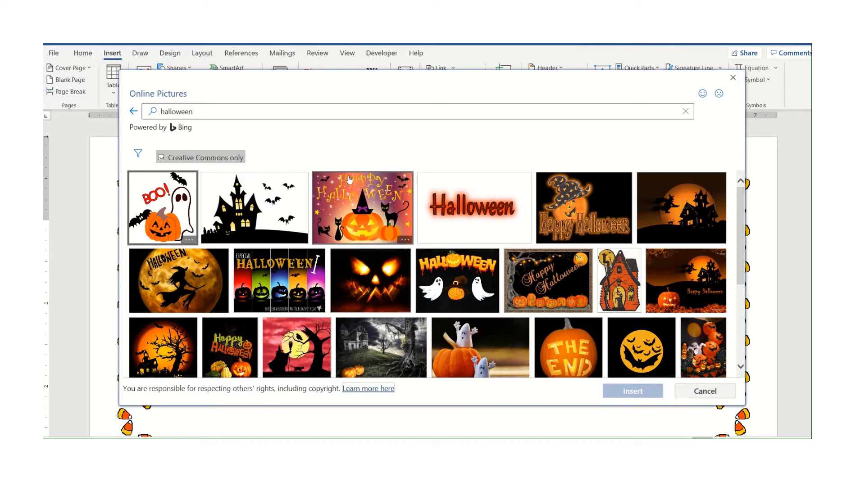
Search the online pictures for "halloween clipart" and insert the four-pumpkin Happy Halloween picture together with the green-stemmed jack-o'-lantern
{"action": "left_click", "coordinate": [323, 108]}
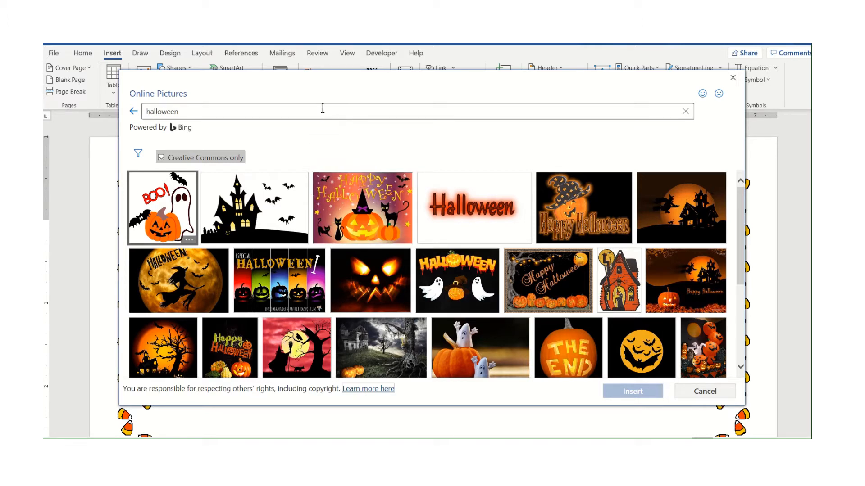
{"action": "type", "text": "clipart"}
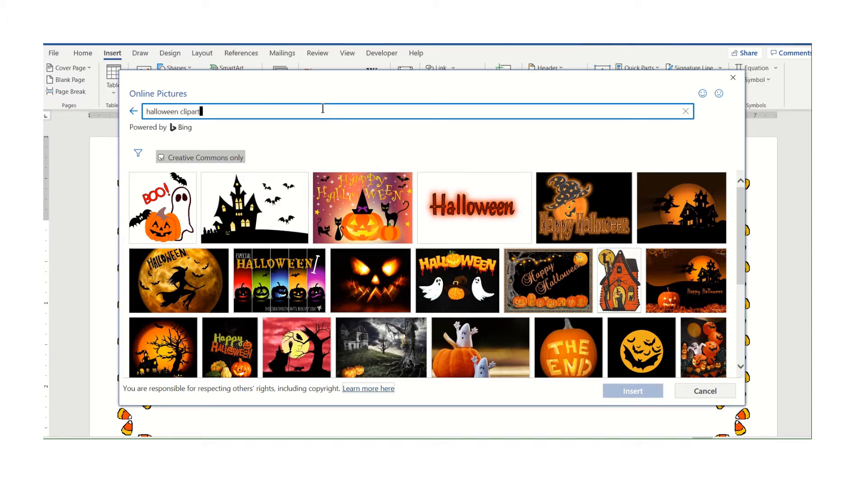
{"action": "key", "text": "Return"}
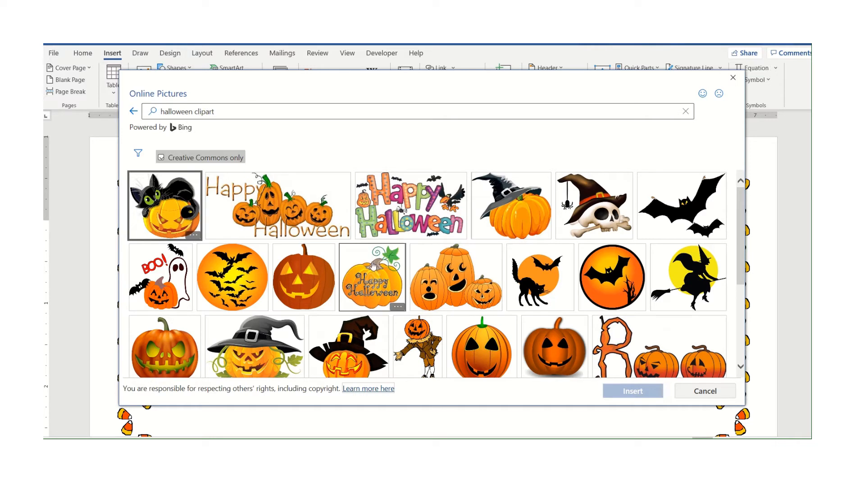
{"action": "left_click", "coordinate": [288, 216]}
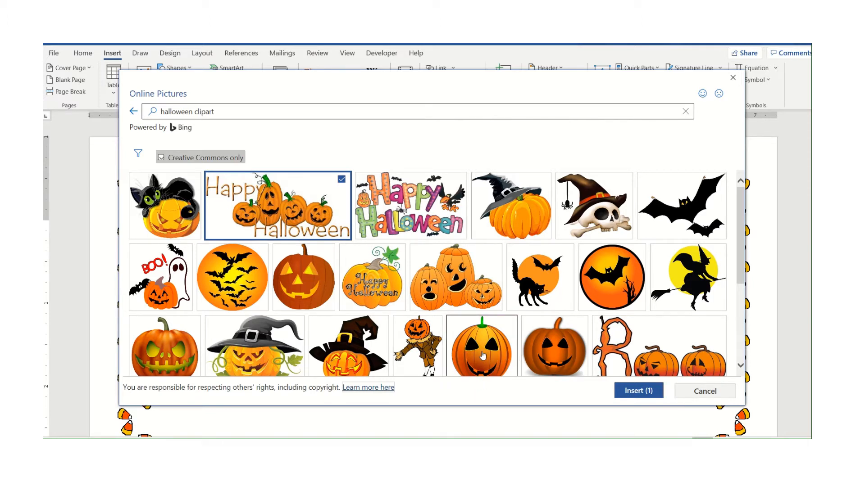
{"action": "left_click", "coordinate": [635, 392]}
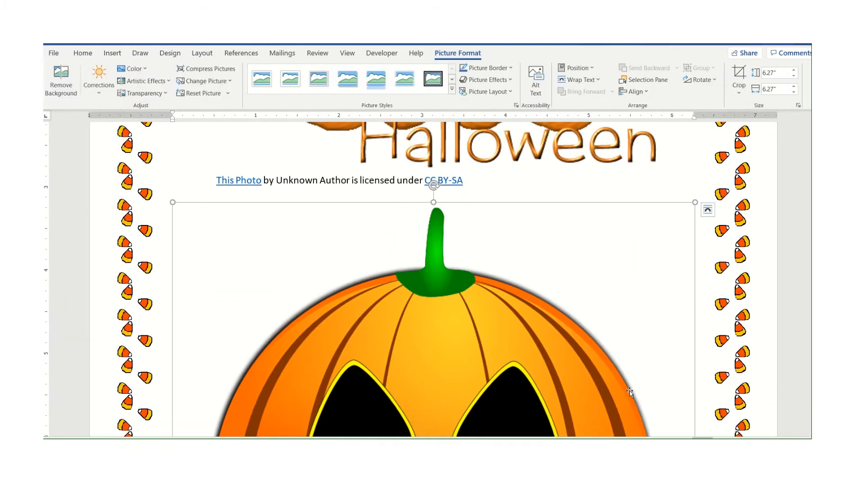
Look over the poster's pages to check where the two inserted pictures and the text are placed
{"action": "scroll", "coordinate": [629, 391], "scroll_direction": "up", "scroll_amount": 5}
{"action": "scroll", "coordinate": [629, 391], "scroll_direction": "down", "scroll_amount": 5}
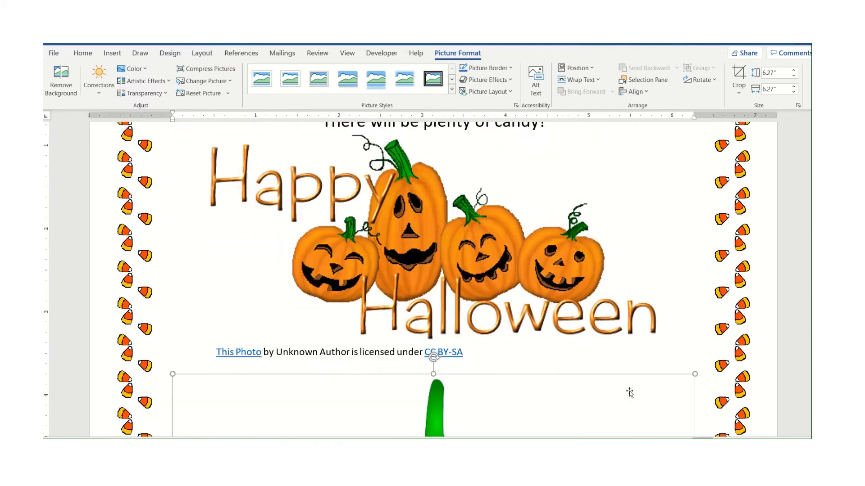
{"action": "scroll", "coordinate": [629, 391], "scroll_direction": "up", "scroll_amount": 6}
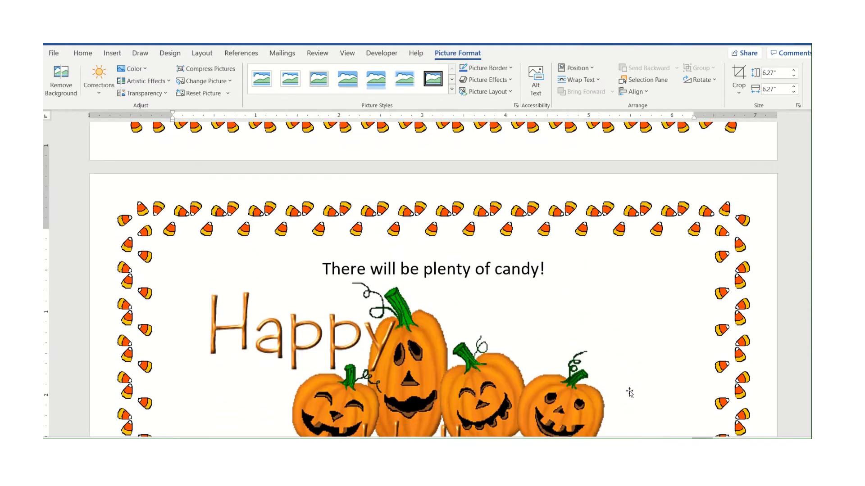
{"action": "scroll", "coordinate": [629, 391], "scroll_direction": "down", "scroll_amount": 2}
{"action": "scroll", "coordinate": [629, 390], "scroll_direction": "up", "scroll_amount": 3}
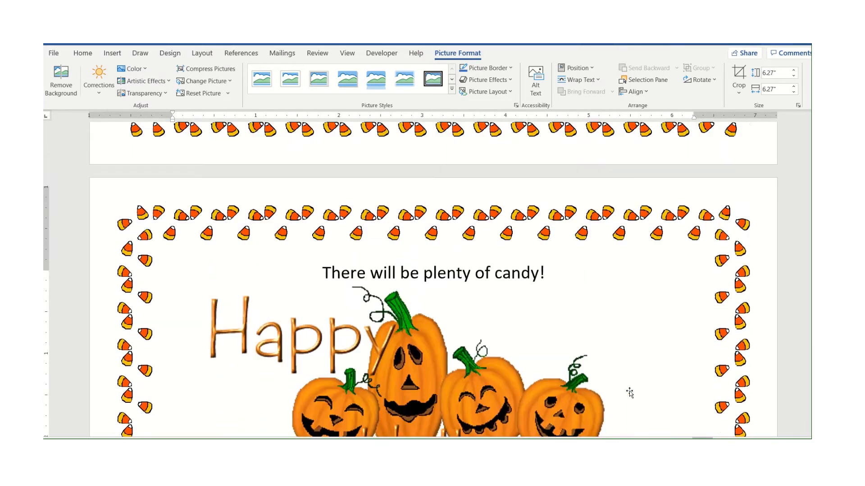
{"action": "scroll", "coordinate": [629, 392], "scroll_direction": "up", "scroll_amount": 6}
{"action": "scroll", "coordinate": [627, 392], "scroll_direction": "down", "scroll_amount": 7}
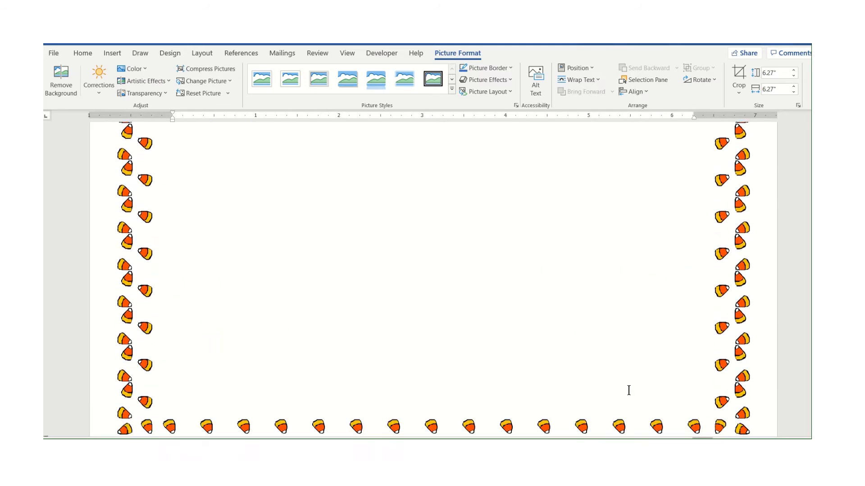
{"action": "scroll", "coordinate": [628, 391], "scroll_direction": "down", "scroll_amount": 5}
{"action": "scroll", "coordinate": [628, 391], "scroll_direction": "up", "scroll_amount": 3}
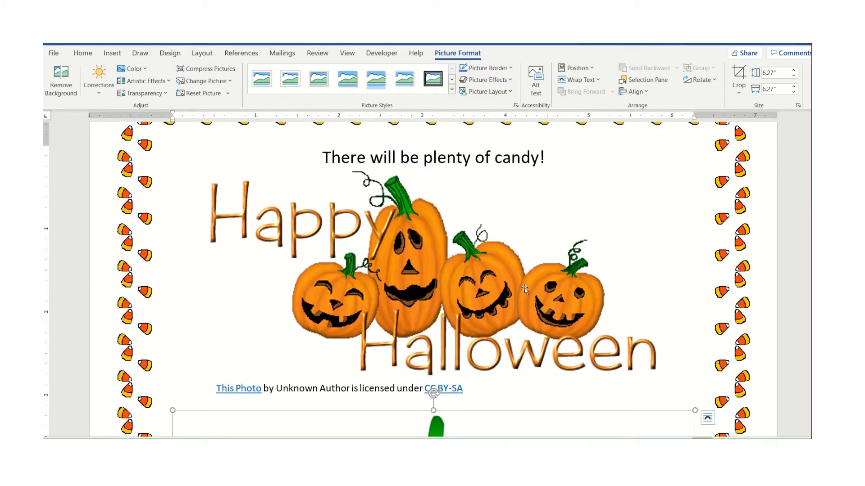
{"action": "scroll", "coordinate": [523, 289], "scroll_direction": "down", "scroll_amount": 3}
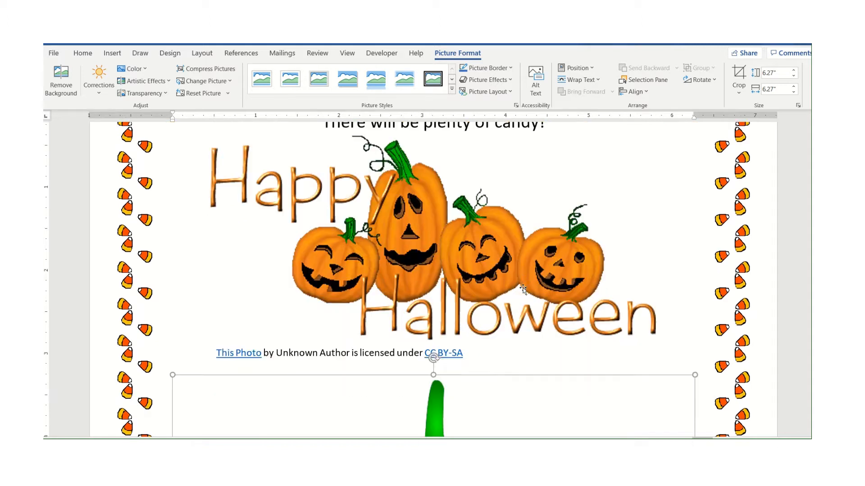
Shrink the Happy Halloween picture with its caption proportionally to about 2.56" wide and 1.49" high
{"action": "left_click", "coordinate": [523, 289]}
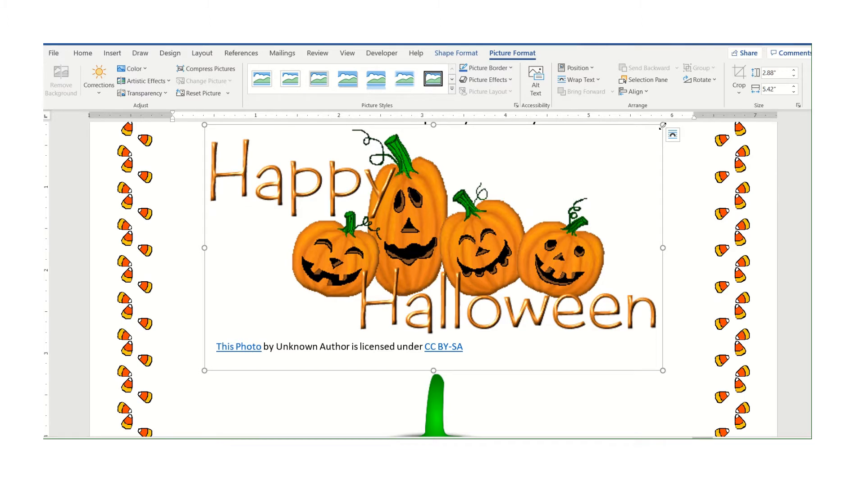
{"action": "left_click_drag", "start_coordinate": [663, 125], "coordinate": [421, 244]}
{"action": "scroll", "coordinate": [544, 221], "scroll_direction": "up", "scroll_amount": 1}
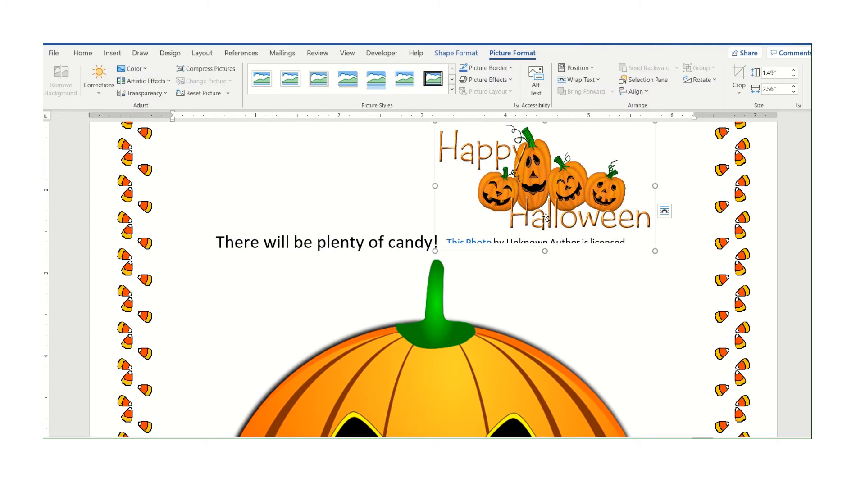
Delete the photo licence caption box beneath the Happy Halloween picture
{"action": "left_click", "coordinate": [568, 273]}
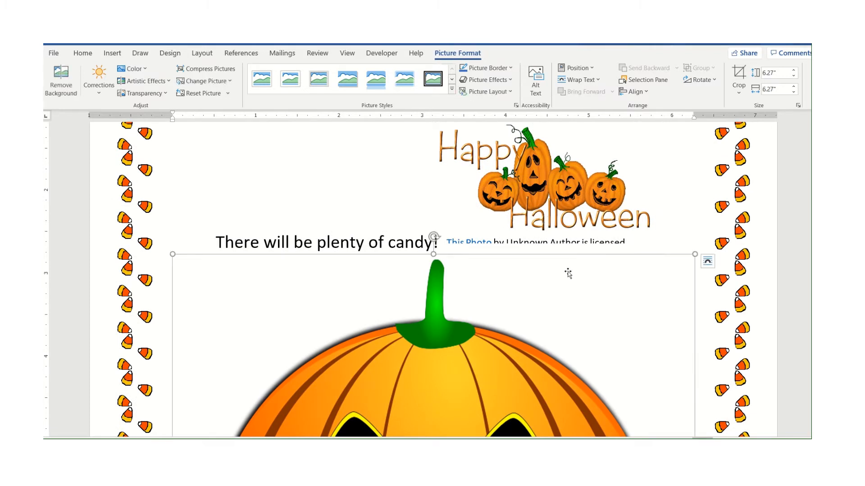
{"action": "left_click", "coordinate": [581, 243]}
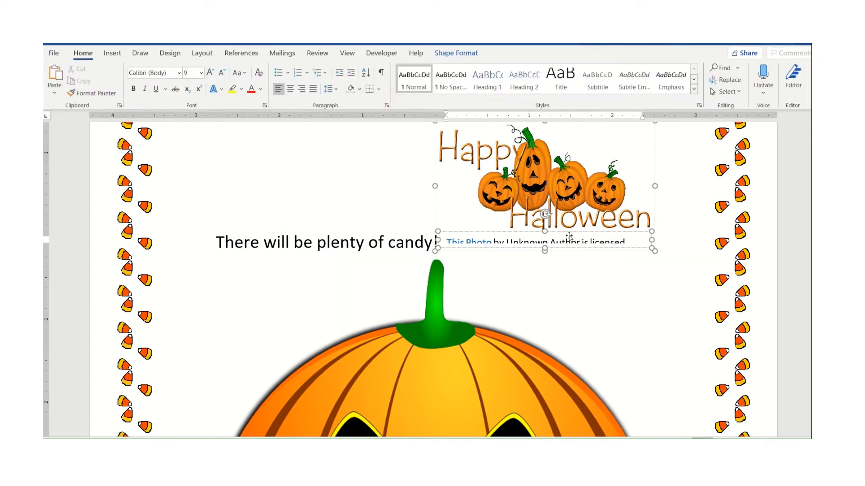
{"action": "left_click", "coordinate": [569, 233]}
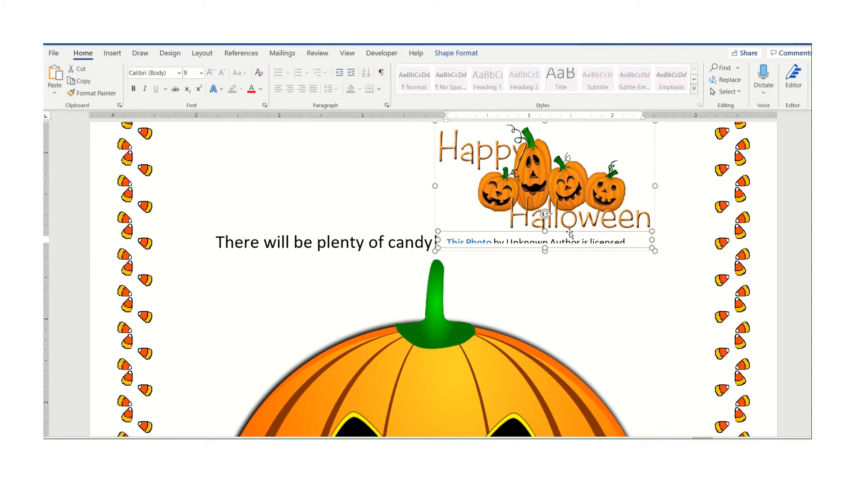
{"action": "key", "text": "Delete"}
Shrink the jack-o'-lantern picture proportionally in several passes until it is about 2 inches wide
{"action": "left_click", "coordinate": [495, 358]}
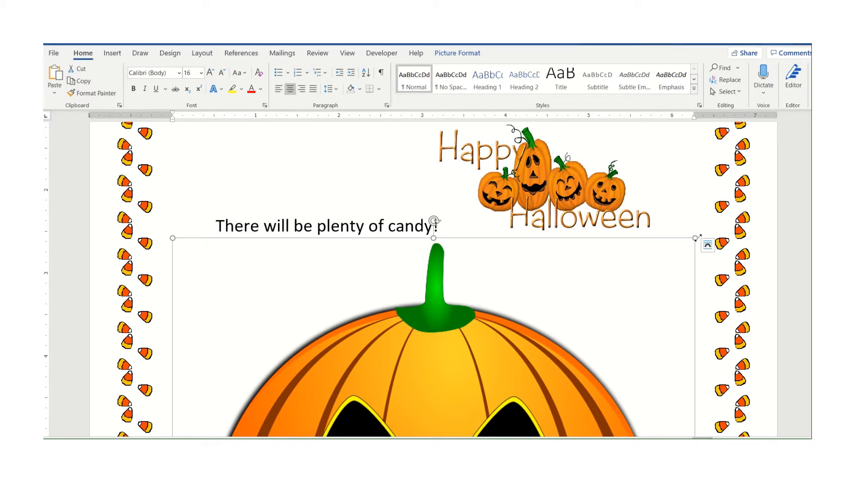
{"action": "left_click_drag", "start_coordinate": [696, 237], "coordinate": [366, 430]}
{"action": "scroll", "coordinate": [367, 430], "scroll_direction": "down", "scroll_amount": 3}
{"action": "scroll", "coordinate": [542, 268], "scroll_direction": "up", "scroll_amount": 1}
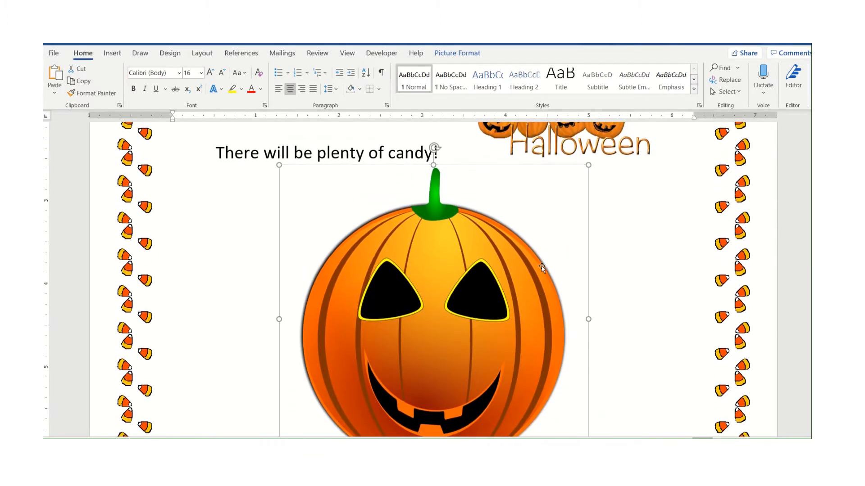
{"action": "left_click_drag", "start_coordinate": [588, 167], "coordinate": [523, 262]}
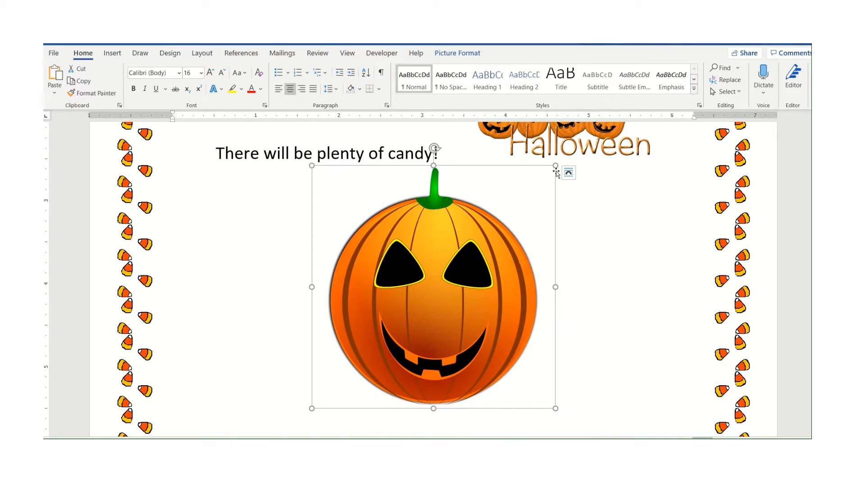
{"action": "left_click_drag", "start_coordinate": [552, 168], "coordinate": [369, 239]}
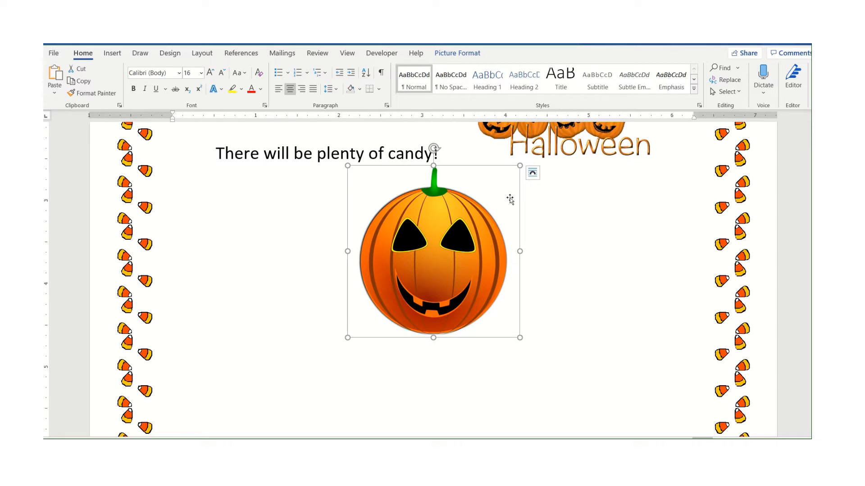
{"action": "left_click_drag", "start_coordinate": [519, 166], "coordinate": [502, 180]}
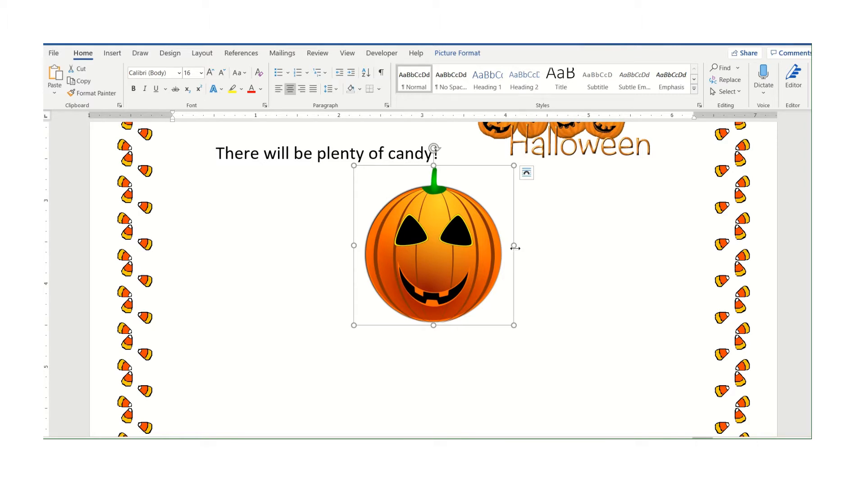
Try stretching only the width of the jack-o'-lantern picture, and undo that stretch
{"action": "left_click_drag", "start_coordinate": [515, 248], "coordinate": [714, 258]}
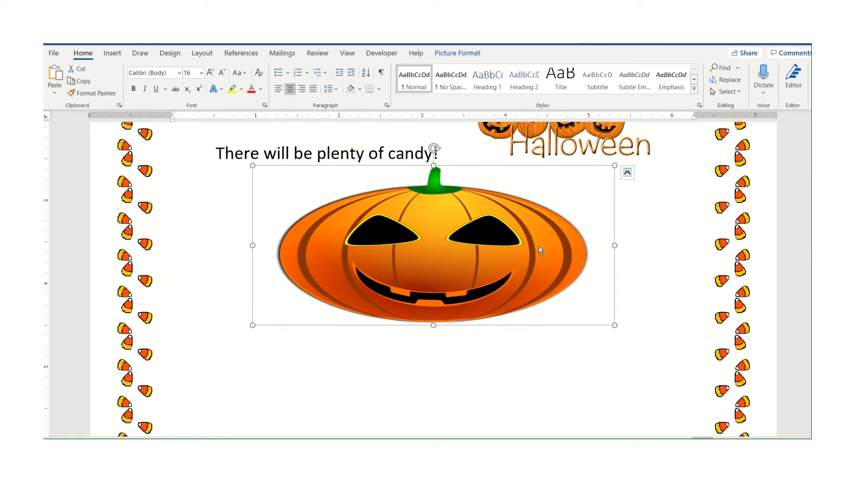
{"action": "key", "text": "ctrl+z"}
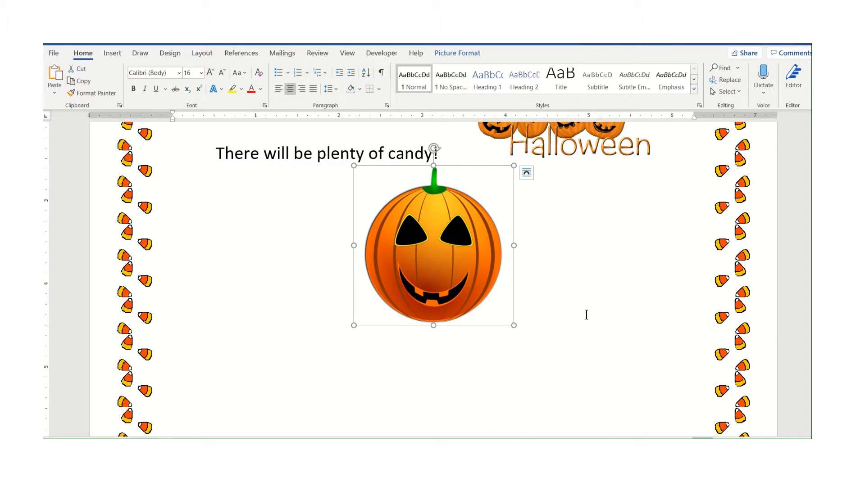
Try moving the jack-o'-lantern picture up into the When line of the poster
{"action": "scroll", "coordinate": [587, 315], "scroll_direction": "up", "scroll_amount": 5}
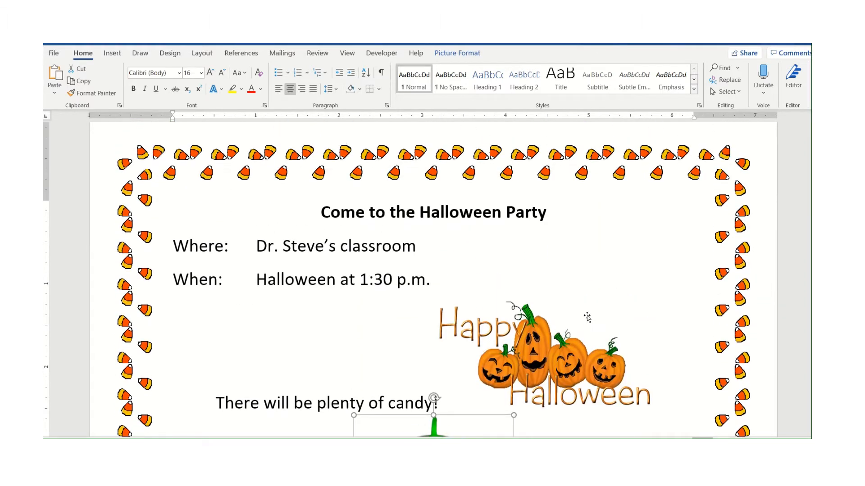
{"action": "left_click", "coordinate": [548, 351]}
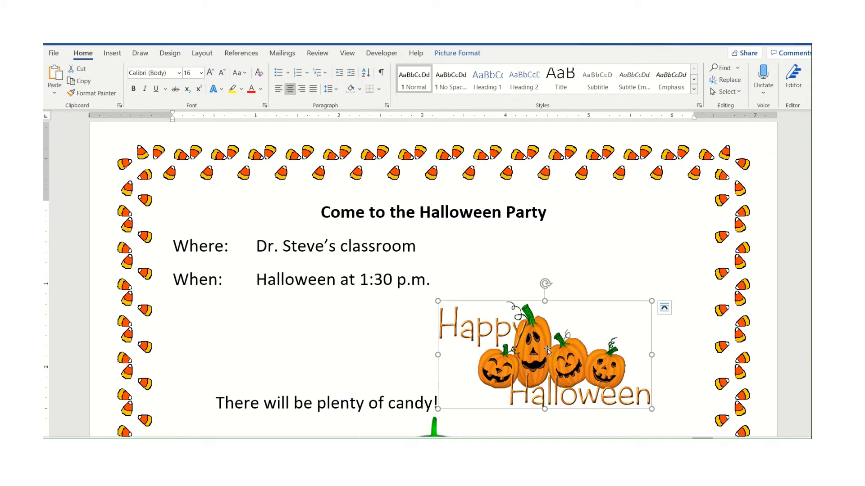
{"action": "scroll", "coordinate": [545, 350], "scroll_direction": "down", "scroll_amount": 2}
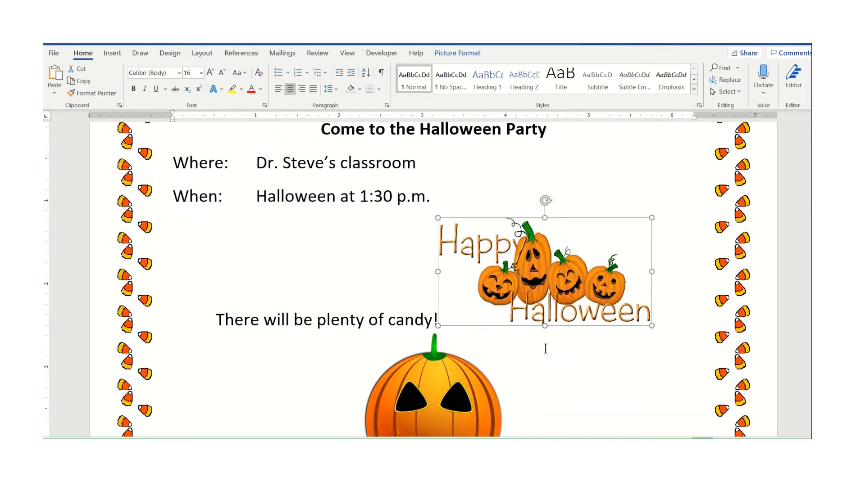
{"action": "left_click_drag", "start_coordinate": [428, 357], "coordinate": [261, 207]}
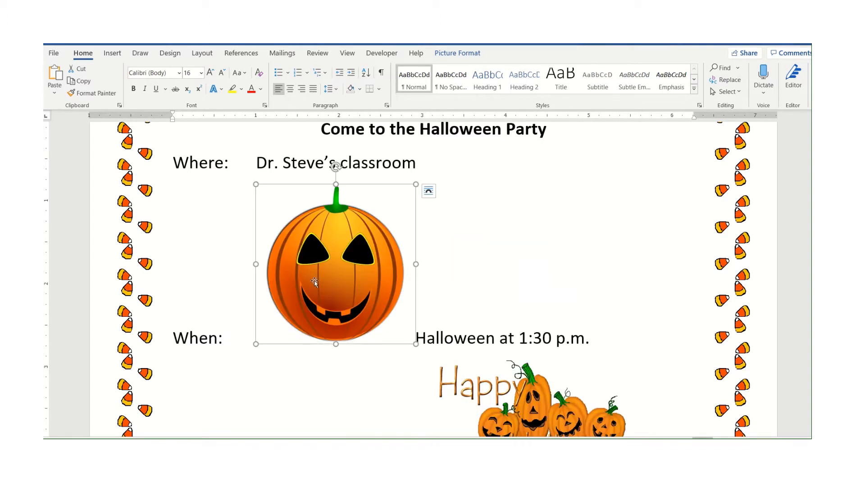
{"action": "left_click_drag", "start_coordinate": [340, 304], "coordinate": [451, 325]}
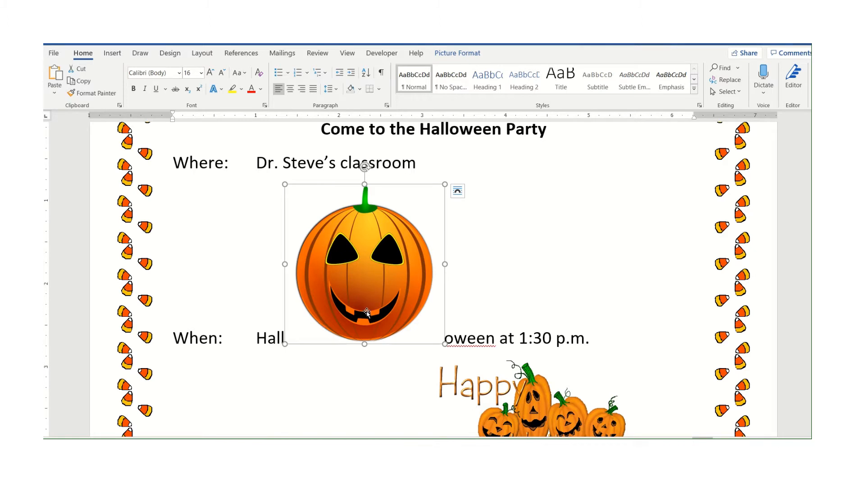
Move the jack-o'-lantern picture to the end of the line "There will be plenty of candy!"
{"action": "scroll", "coordinate": [405, 288], "scroll_direction": "down", "scroll_amount": 3}
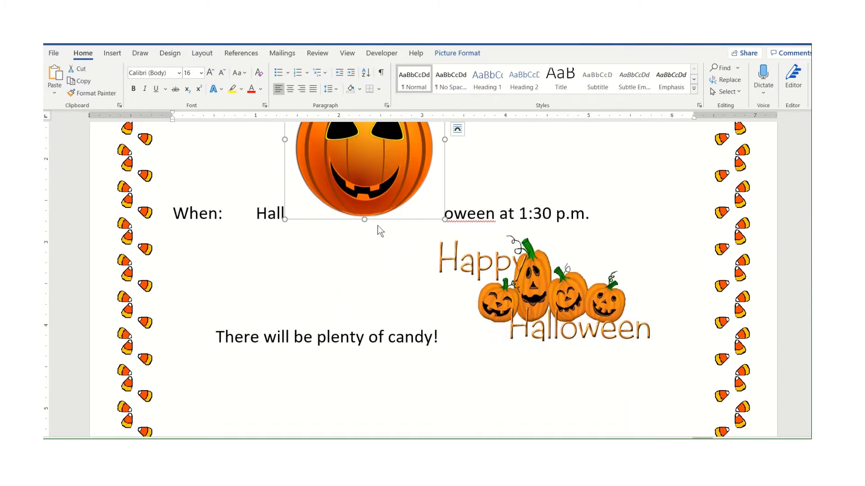
{"action": "left_click_drag", "start_coordinate": [365, 165], "coordinate": [445, 334]}
{"action": "scroll", "coordinate": [445, 334], "scroll_direction": "down", "scroll_amount": 5}
{"action": "scroll", "coordinate": [445, 332], "scroll_direction": "up", "scroll_amount": 2}
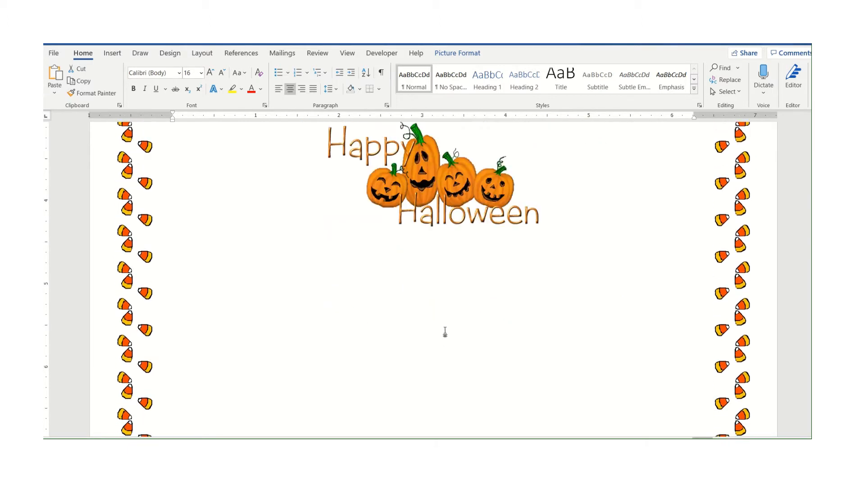
Try to move the Happy Halloween picture further down into the empty area of the page
{"action": "scroll", "coordinate": [444, 332], "scroll_direction": "down", "scroll_amount": 3}
{"action": "scroll", "coordinate": [445, 332], "scroll_direction": "down", "scroll_amount": 2}
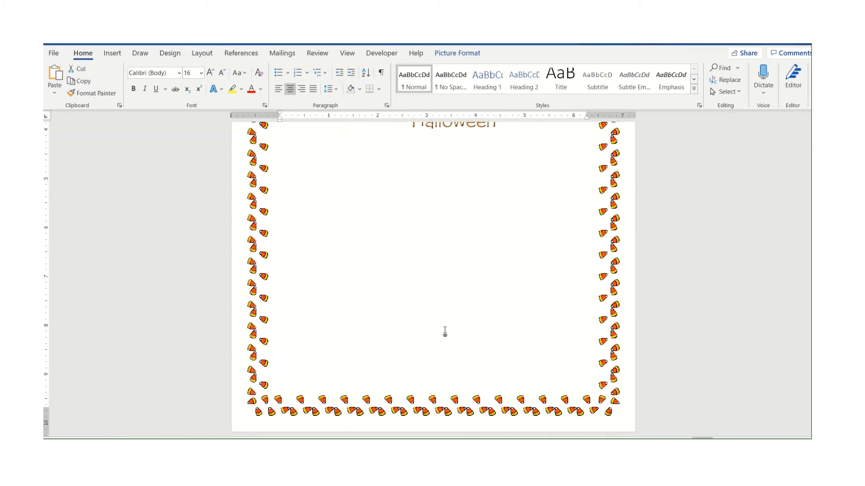
{"action": "scroll", "coordinate": [446, 332], "scroll_direction": "up", "scroll_amount": 3}
{"action": "left_click_drag", "start_coordinate": [437, 211], "coordinate": [464, 288]}
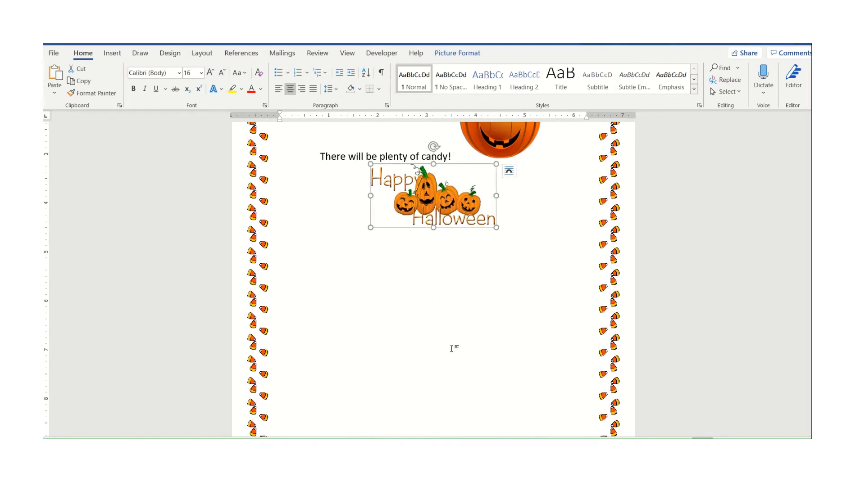
Deselect the Happy Halloween picture by placing the cursor before "1:30 p.m." in the When line
{"action": "scroll", "coordinate": [451, 348], "scroll_direction": "up", "scroll_amount": 4}
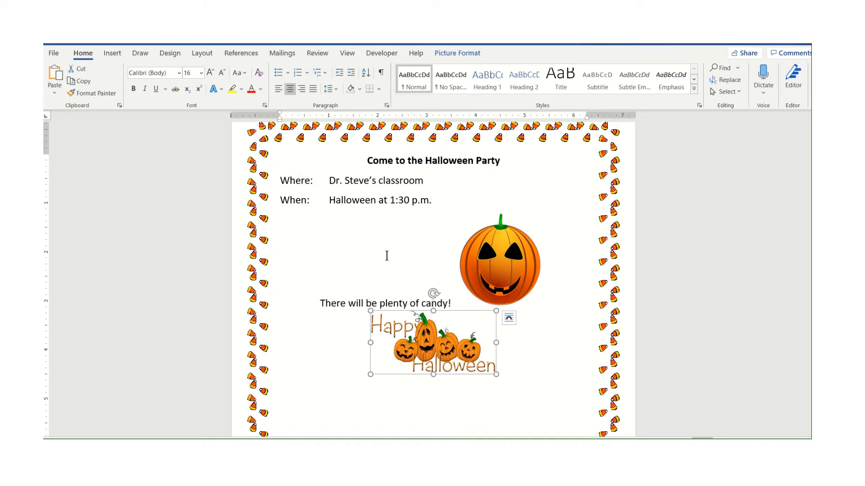
{"action": "scroll", "coordinate": [376, 250], "scroll_direction": "up", "scroll_amount": 1}
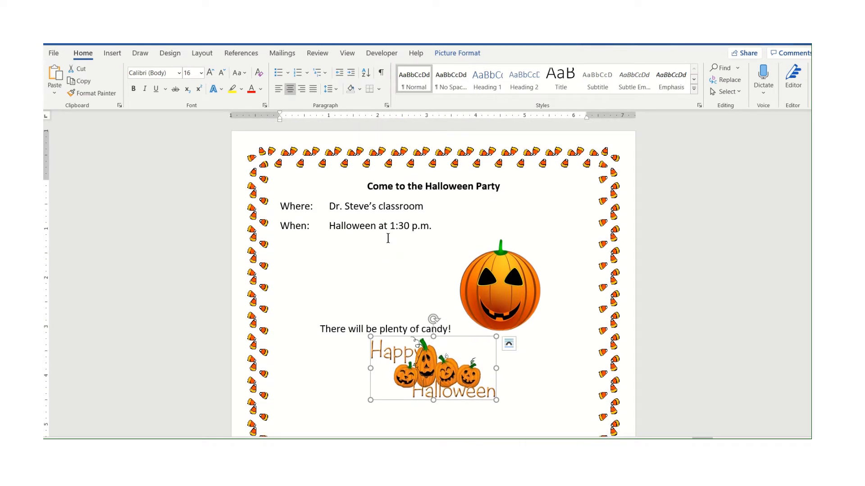
{"action": "left_click", "coordinate": [388, 226]}
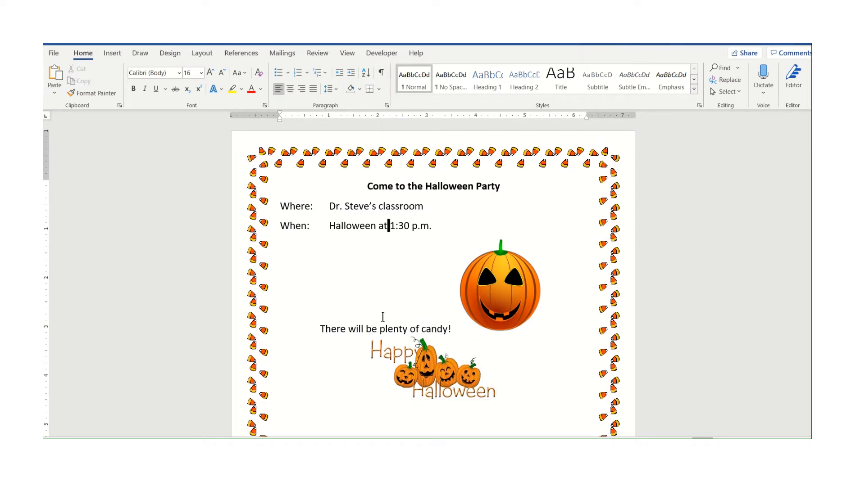
{"action": "left_click", "coordinate": [454, 329]}
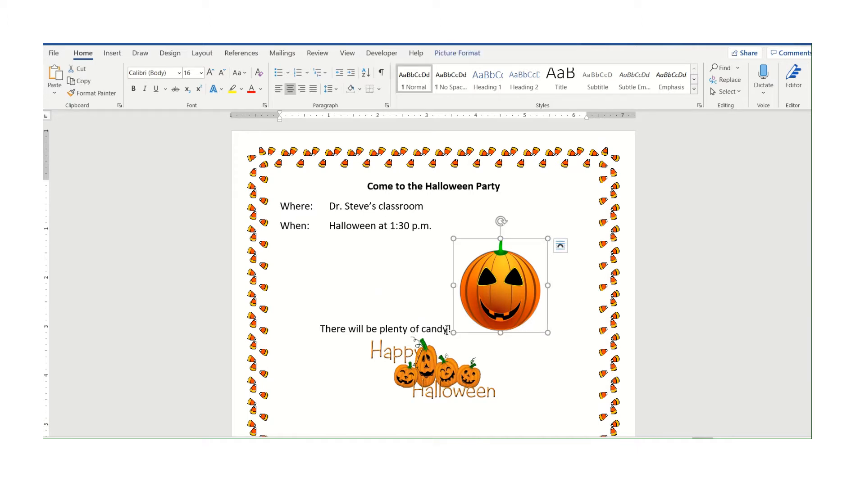
{"action": "left_click", "coordinate": [446, 331]}
{"action": "left_click_drag", "start_coordinate": [448, 330], "coordinate": [455, 330]}
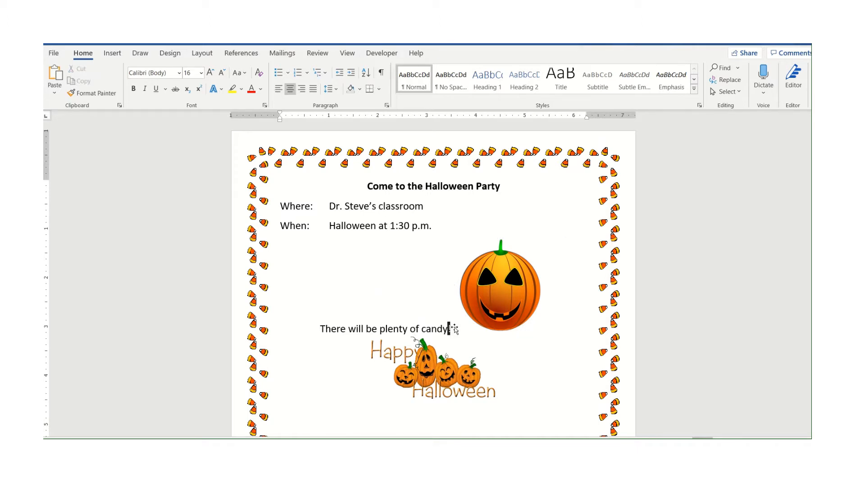
{"action": "key", "text": "Delete"}
Set the jack-o'-lantern picture's text wrapping to In Front of Text
{"action": "left_click", "coordinate": [507, 302]}
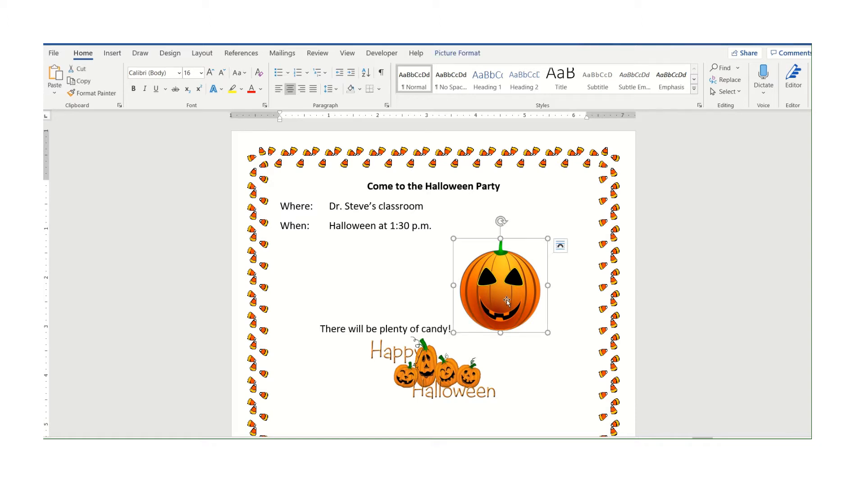
{"action": "right_click", "coordinate": [507, 303]}
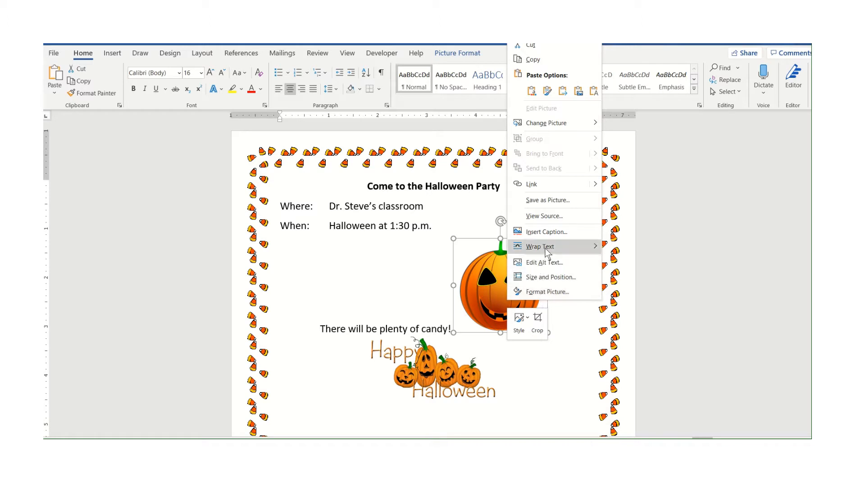
{"action": "mouse_move", "coordinate": [545, 249]}
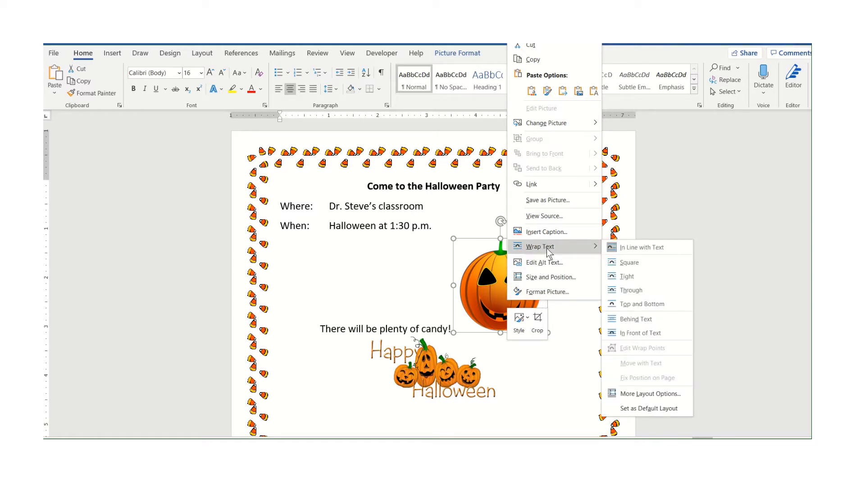
{"action": "left_click", "coordinate": [626, 247]}
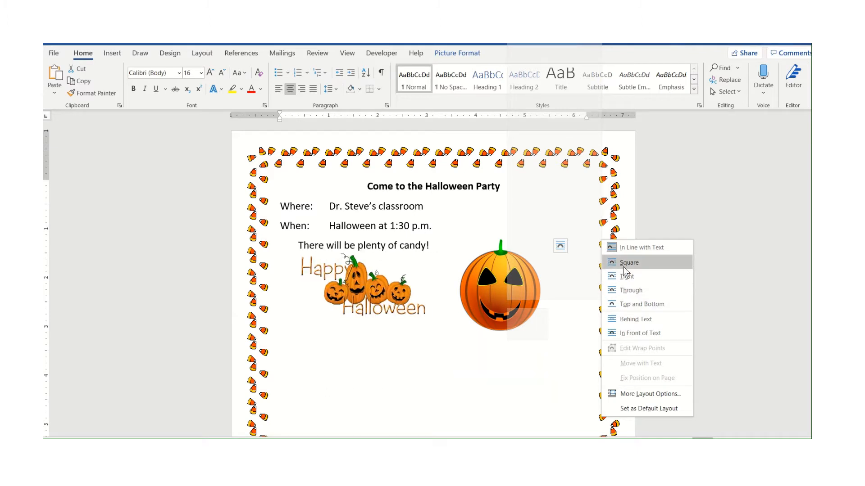
{"action": "left_click", "coordinate": [626, 332]}
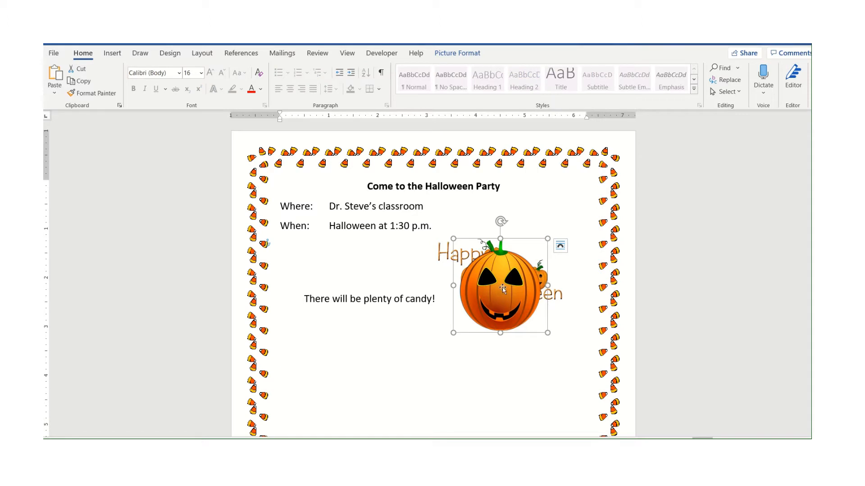
Move the jack-o'-lantern picture freely around the poster, placing it over the Where, When and candy lines
{"action": "left_click_drag", "start_coordinate": [480, 294], "coordinate": [423, 358]}
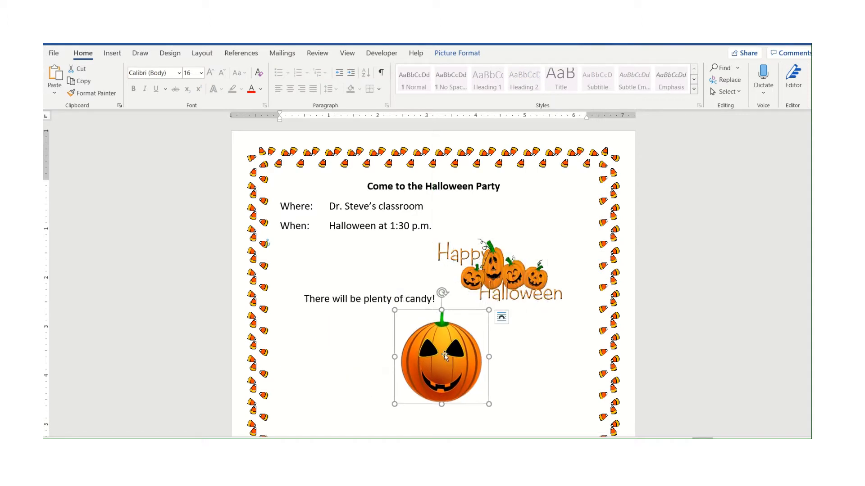
{"action": "scroll", "coordinate": [425, 283], "scroll_direction": "down", "scroll_amount": 3}
{"action": "left_click_drag", "start_coordinate": [441, 269], "coordinate": [458, 261]}
{"action": "scroll", "coordinate": [455, 262], "scroll_direction": "up", "scroll_amount": 2}
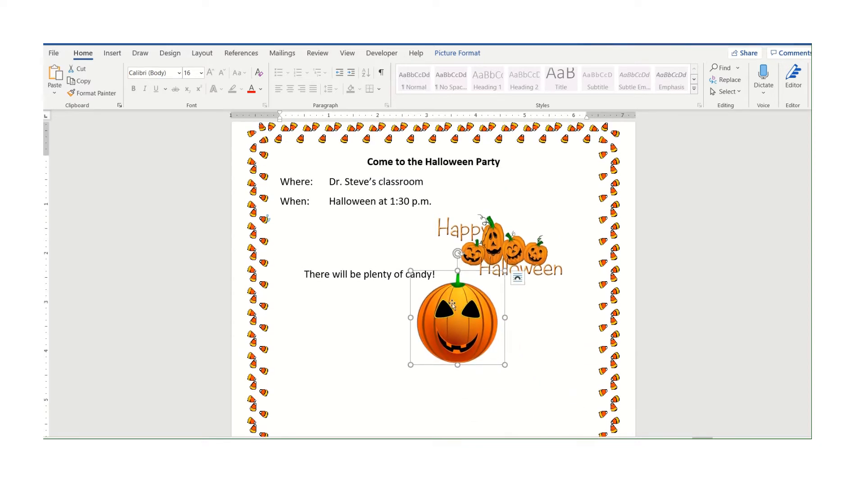
{"action": "left_click_drag", "start_coordinate": [451, 298], "coordinate": [388, 218]}
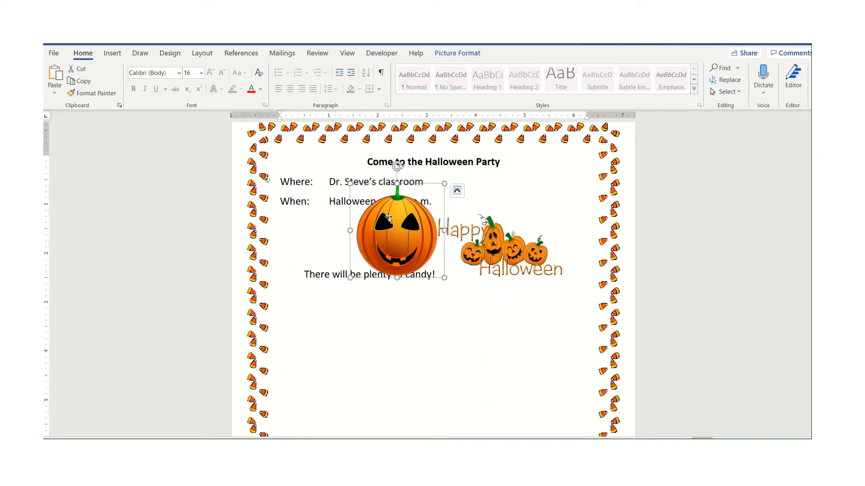
Change the jack-o'-lantern's text wrapping to Square and nudge it so "Where:" stands alone before the picture
{"action": "right_click", "coordinate": [388, 220]}
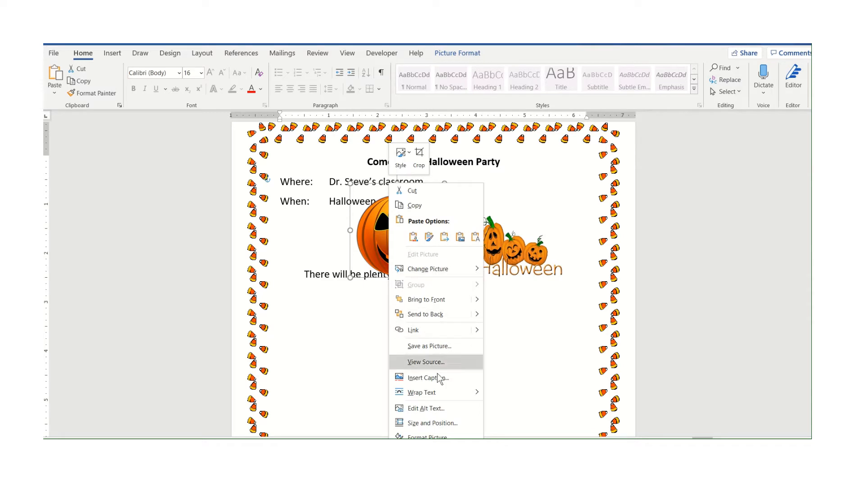
{"action": "mouse_move", "coordinate": [443, 399]}
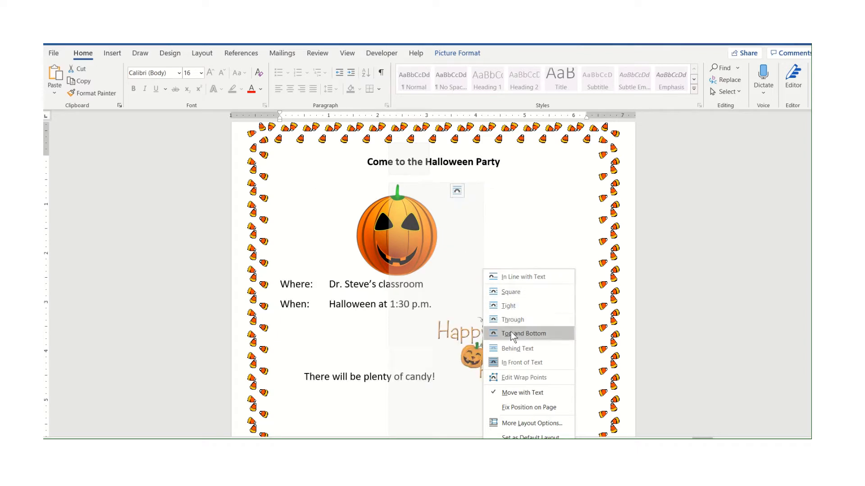
{"action": "left_click", "coordinate": [511, 296]}
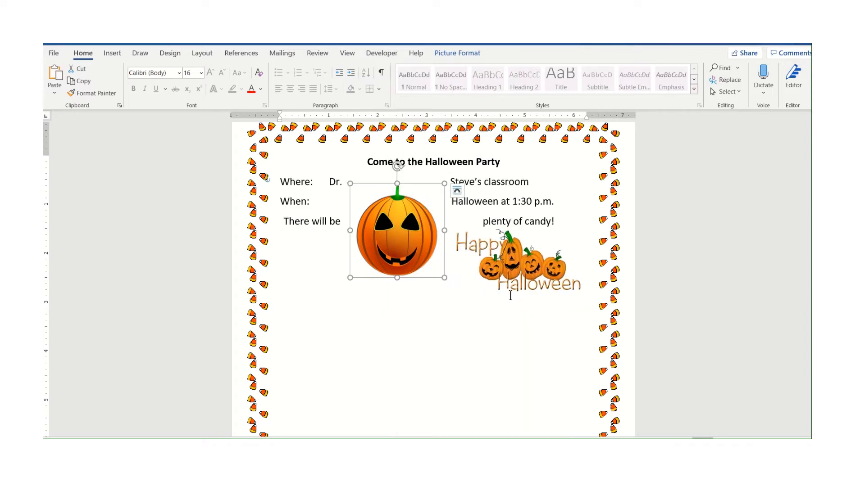
{"action": "mouse_move", "coordinate": [417, 242]}
{"action": "left_mouse_down"}
{"action": "mouse_move", "coordinate": [468, 237]}
{"action": "mouse_move", "coordinate": [505, 250]}
{"action": "mouse_move", "coordinate": [424, 237]}
{"action": "mouse_move", "coordinate": [382, 250]}
{"action": "mouse_move", "coordinate": [503, 252]}
{"action": "mouse_move", "coordinate": [418, 229]}
{"action": "mouse_move", "coordinate": [410, 243]}
{"action": "left_mouse_up"}
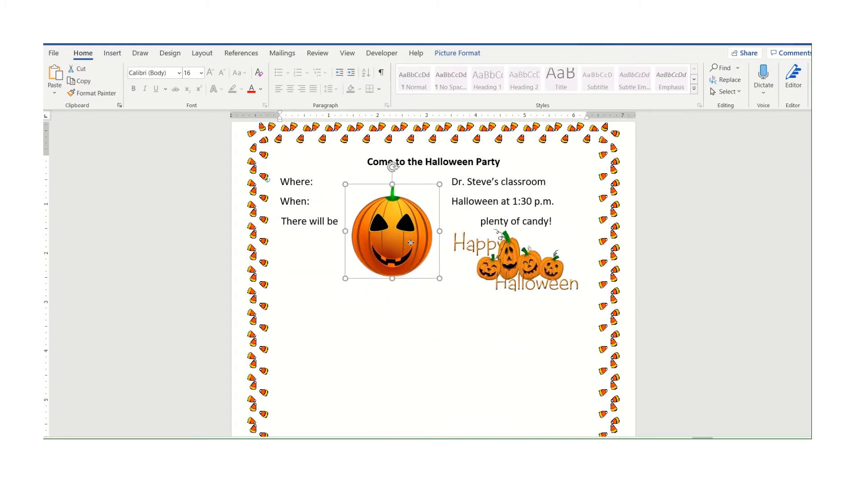
Set the Happy Halloween picture's text wrapping to In Front of Text
{"action": "left_click", "coordinate": [516, 267]}
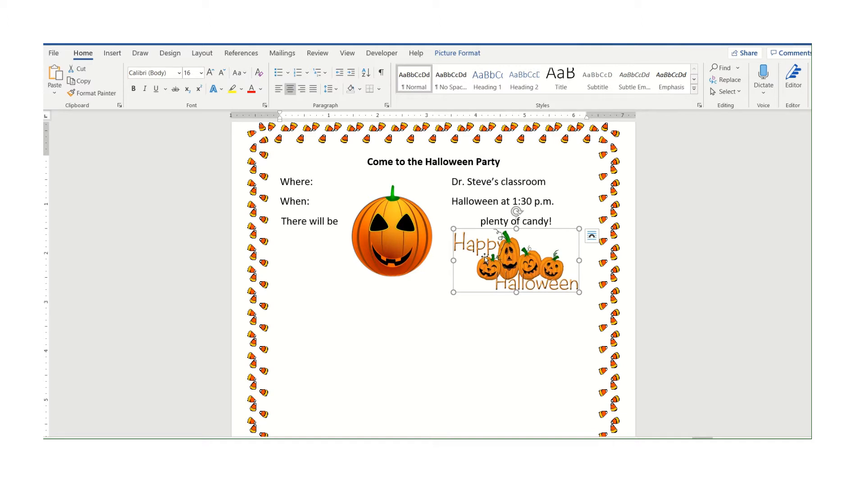
{"action": "left_click", "coordinate": [592, 236]}
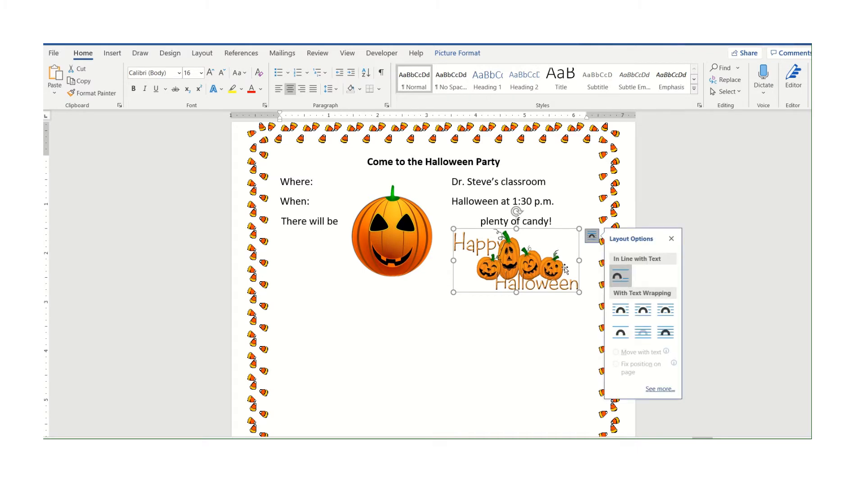
{"action": "left_click", "coordinate": [591, 235]}
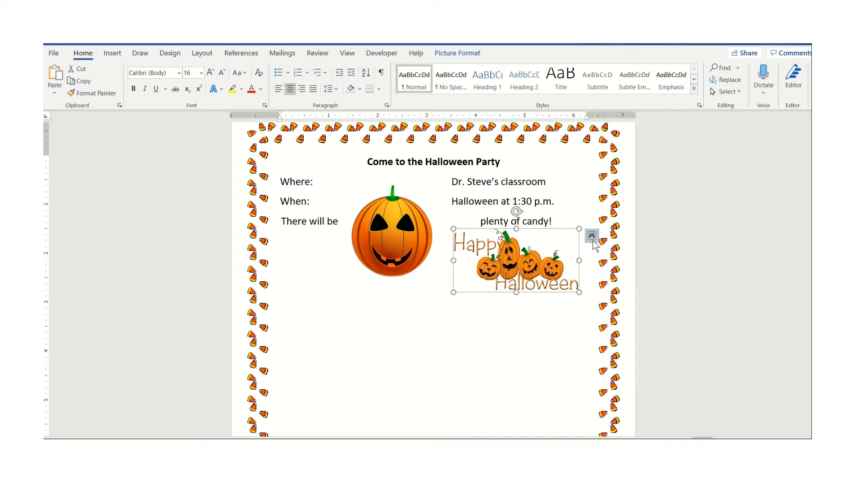
{"action": "left_click", "coordinate": [456, 53]}
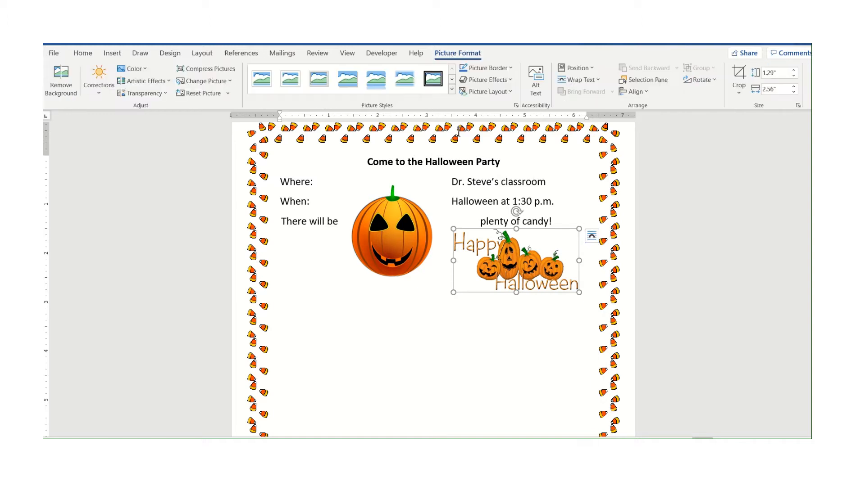
{"action": "left_click", "coordinate": [594, 84]}
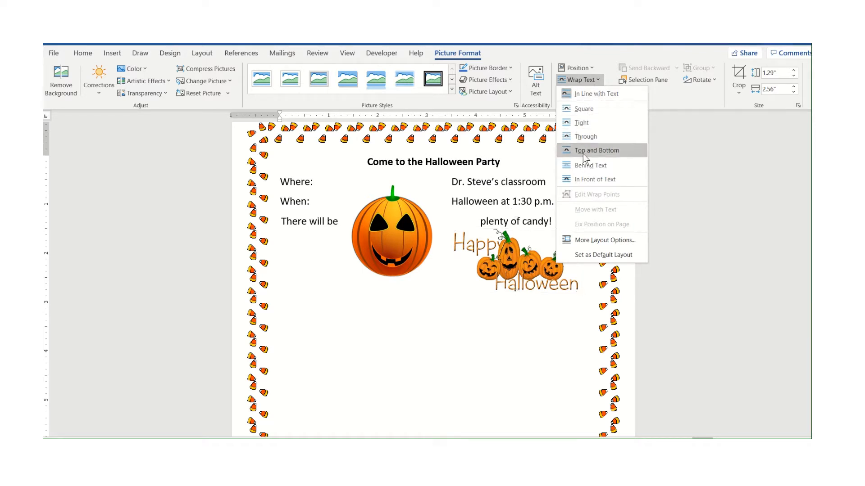
{"action": "left_click", "coordinate": [580, 179]}
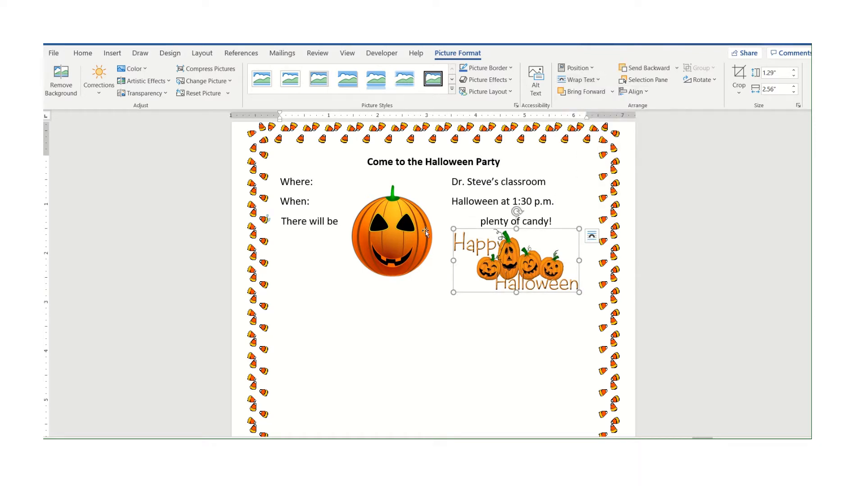
Move the jack-o'-lantern picture toward the left margin so it splits the candy line between "There" and "will be plenty of candy!"
{"action": "left_click", "coordinate": [404, 232]}
{"action": "mouse_move", "coordinate": [404, 232]}
{"action": "left_mouse_down"}
{"action": "mouse_move", "coordinate": [494, 211]}
{"action": "mouse_move", "coordinate": [458, 205]}
{"action": "mouse_move", "coordinate": [400, 224]}
{"action": "left_mouse_up"}
{"action": "left_click", "coordinate": [543, 271]}
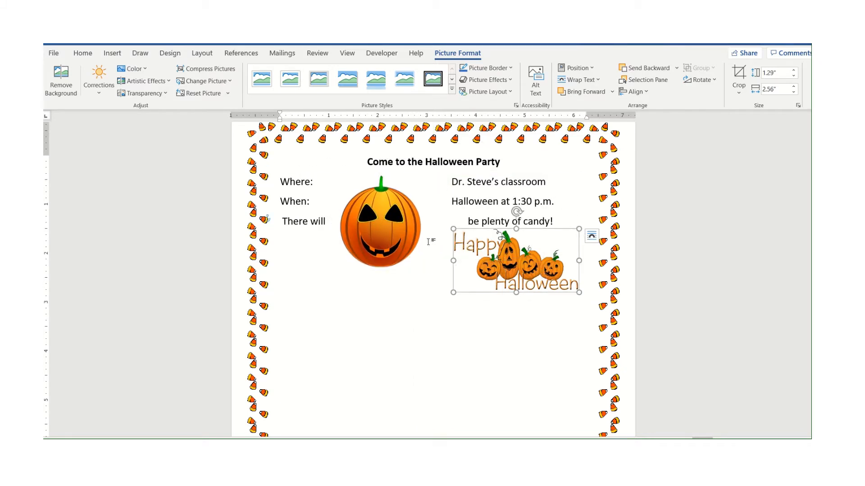
{"action": "left_click", "coordinate": [400, 235]}
{"action": "mouse_move", "coordinate": [401, 235]}
{"action": "left_mouse_down"}
{"action": "mouse_move", "coordinate": [553, 259]}
{"action": "mouse_move", "coordinate": [456, 239]}
{"action": "mouse_move", "coordinate": [412, 258]}
{"action": "mouse_move", "coordinate": [455, 256]}
{"action": "mouse_move", "coordinate": [414, 243]}
{"action": "mouse_move", "coordinate": [389, 247]}
{"action": "left_mouse_up"}
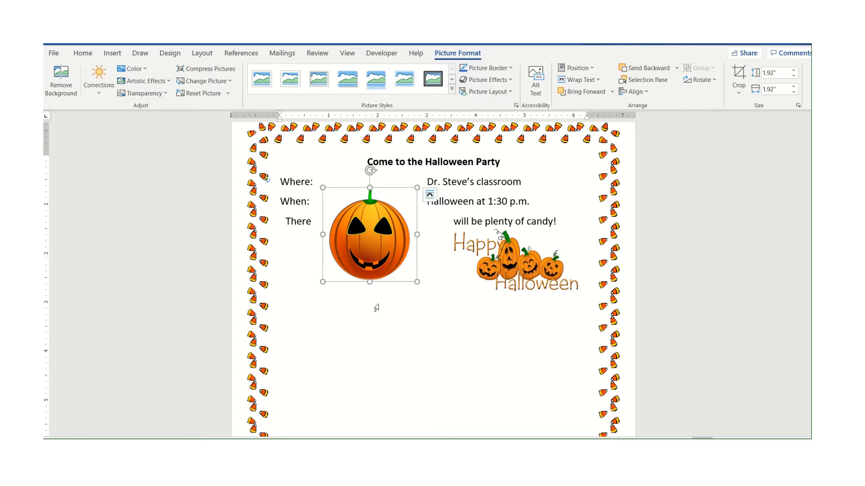
{"action": "scroll", "coordinate": [376, 306], "scroll_direction": "up", "scroll_amount": 2}
{"action": "left_click", "coordinate": [382, 288]}
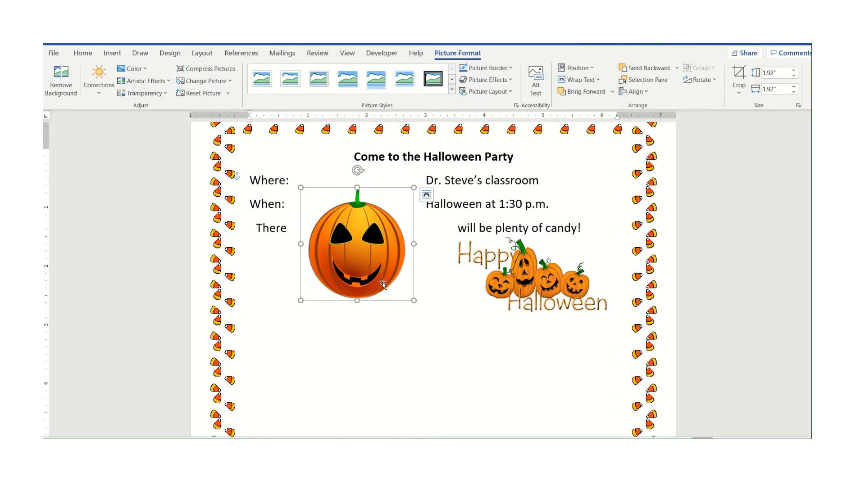
Switch to Chrome and search Google Images for "halloween clipart" in the blank Google page
{"action": "left_click", "coordinate": [403, 448]}
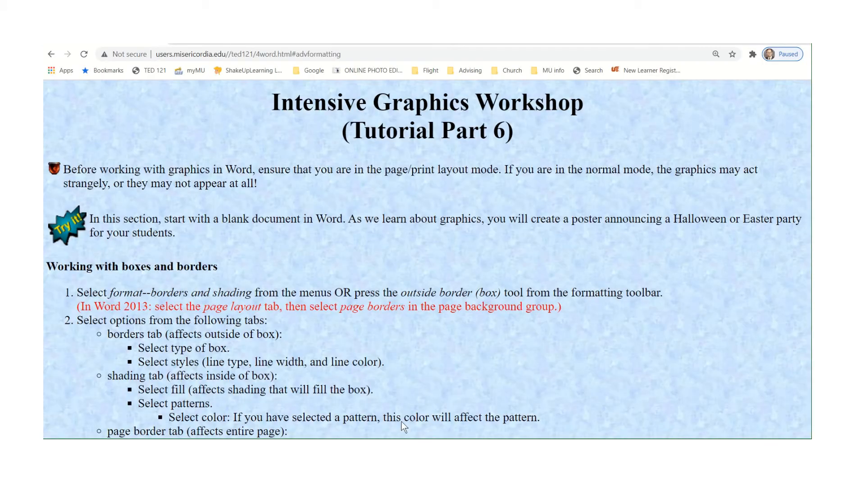
{"action": "left_click", "coordinate": [179, 42]}
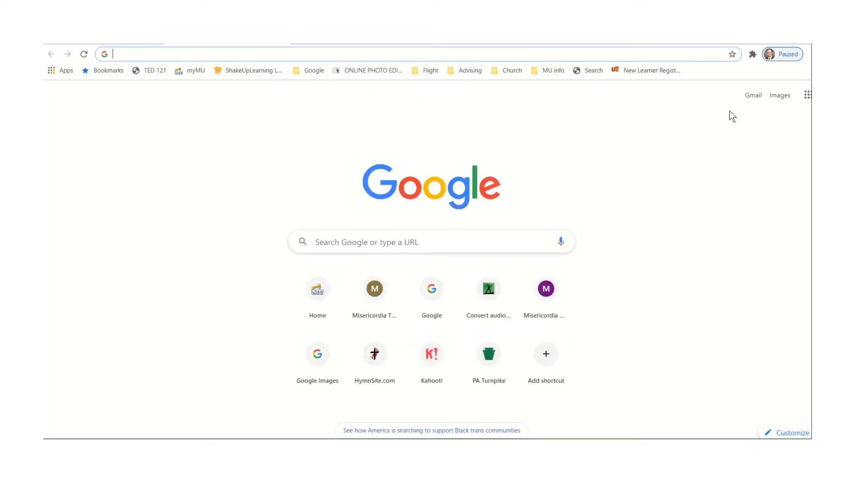
{"action": "left_click", "coordinate": [778, 97]}
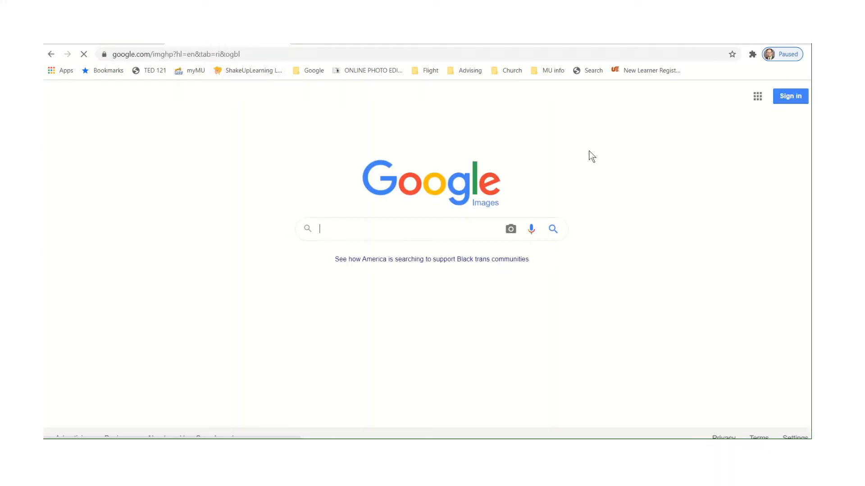
{"action": "type", "text": "ha"}
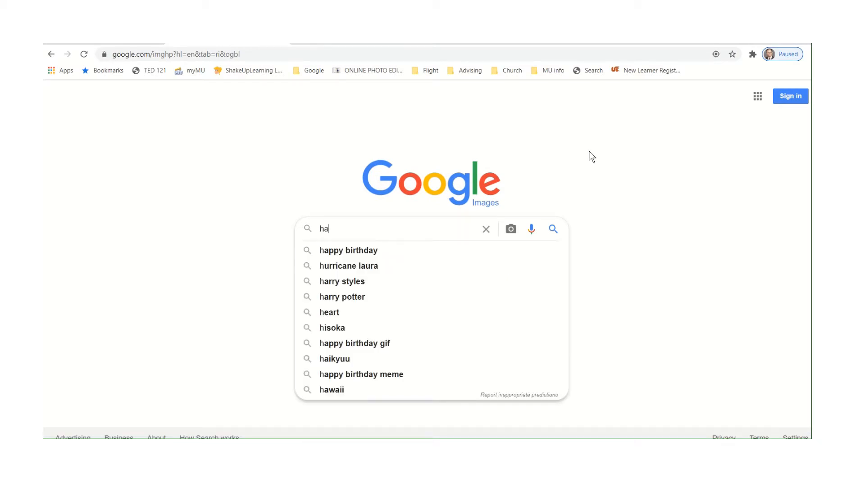
{"action": "type", "text": "lloween"}
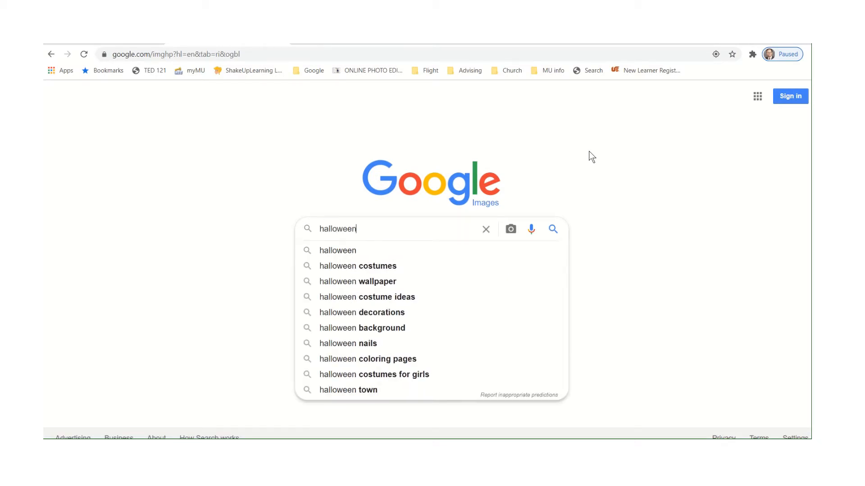
{"action": "type", "text": " clipart"}
{"action": "key", "text": "Return"}
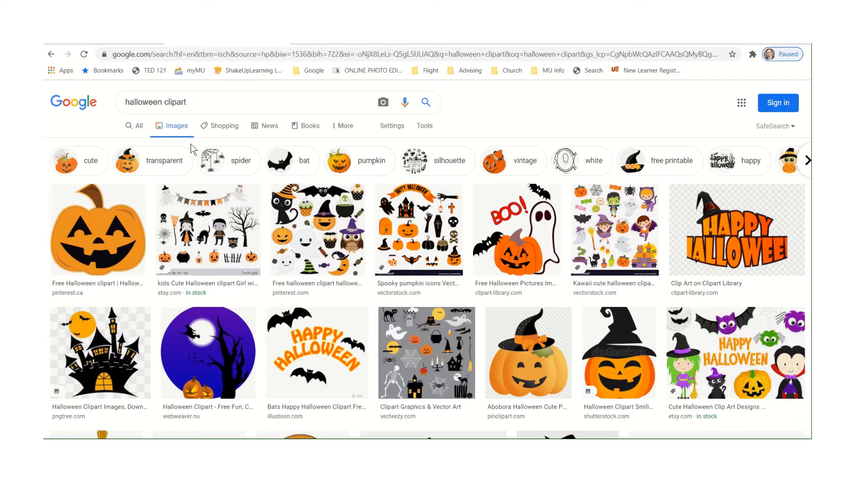
Save the ghost clipart with the orange bow from the image results to the Downloads folder as "ghost"
{"action": "scroll", "coordinate": [190, 148], "scroll_direction": "down", "scroll_amount": 3}
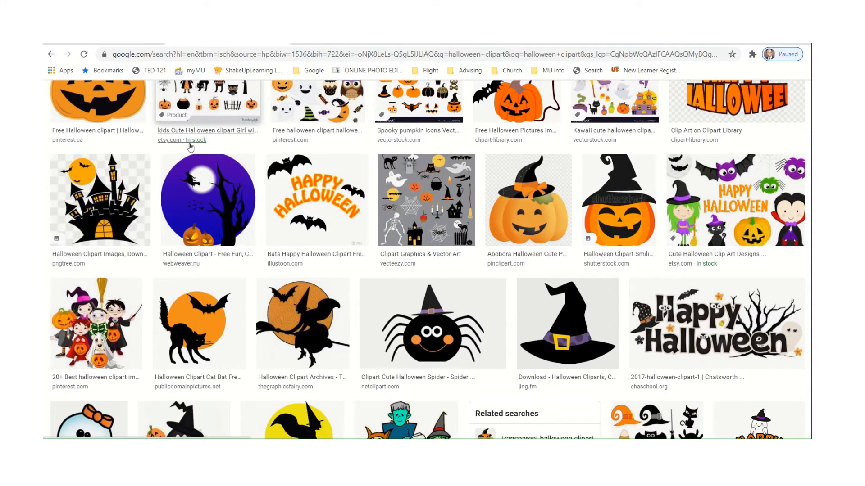
{"action": "scroll", "coordinate": [190, 146], "scroll_direction": "down", "scroll_amount": 4}
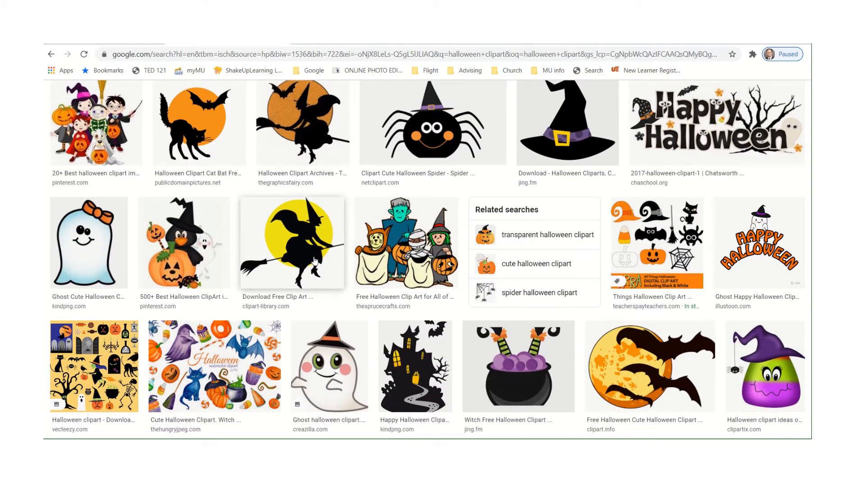
{"action": "left_click", "coordinate": [82, 247]}
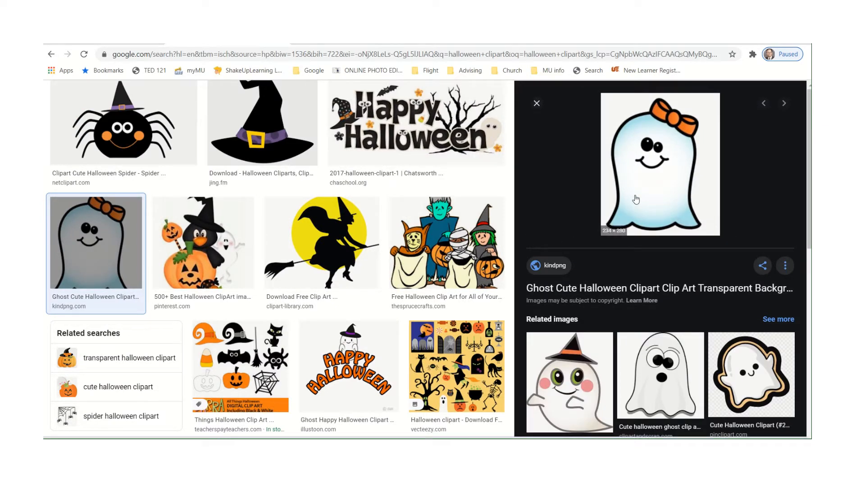
{"action": "right_click", "coordinate": [635, 197]}
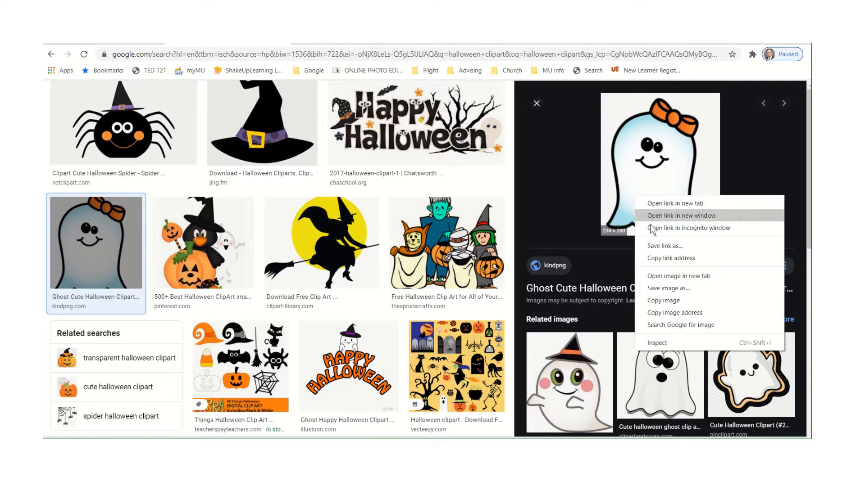
{"action": "left_click", "coordinate": [661, 289]}
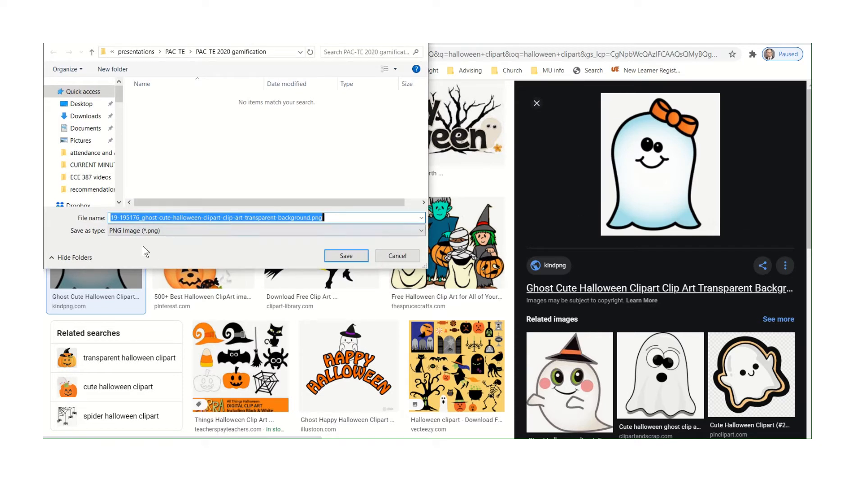
{"action": "left_click", "coordinate": [95, 117]}
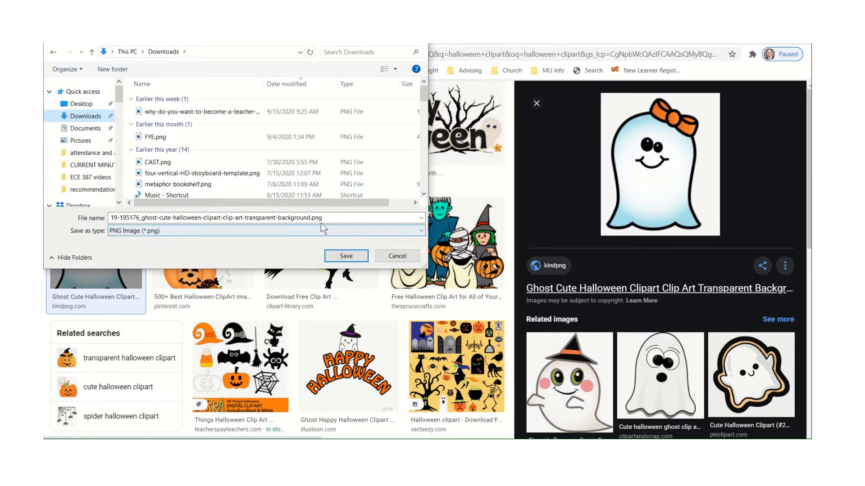
{"action": "left_click", "coordinate": [298, 218]}
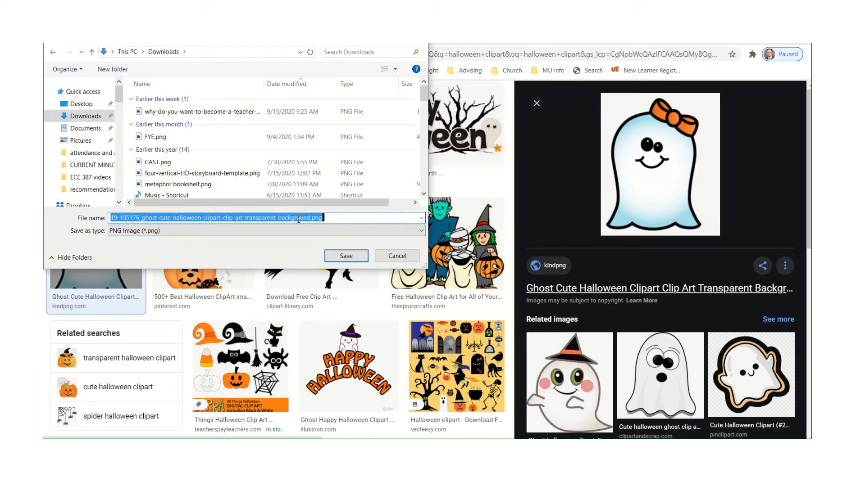
{"action": "type", "text": "ghost"}
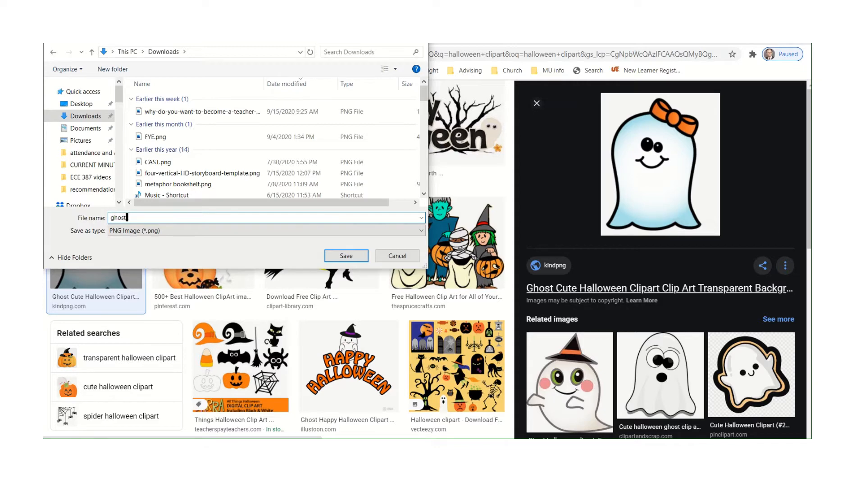
{"action": "left_click", "coordinate": [346, 256]}
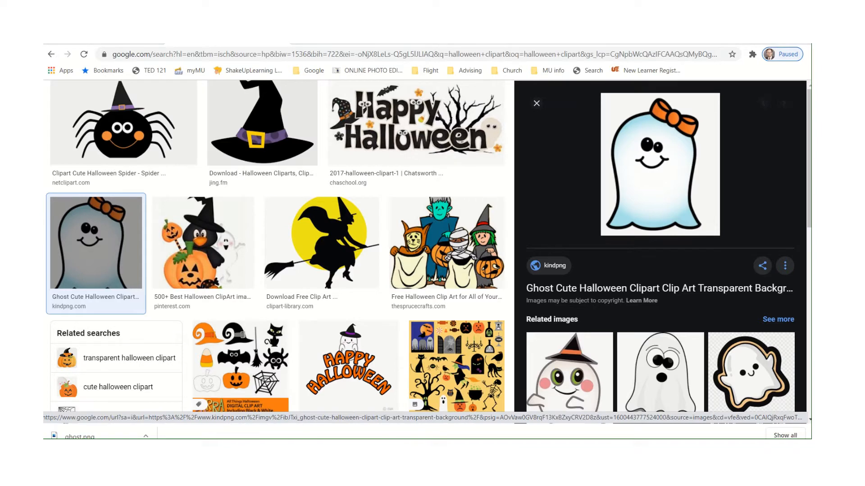
Switch back to the Word poster and insert ghost.png from the Downloads folder after the word "There"
{"action": "key", "text": "alt+Tab"}
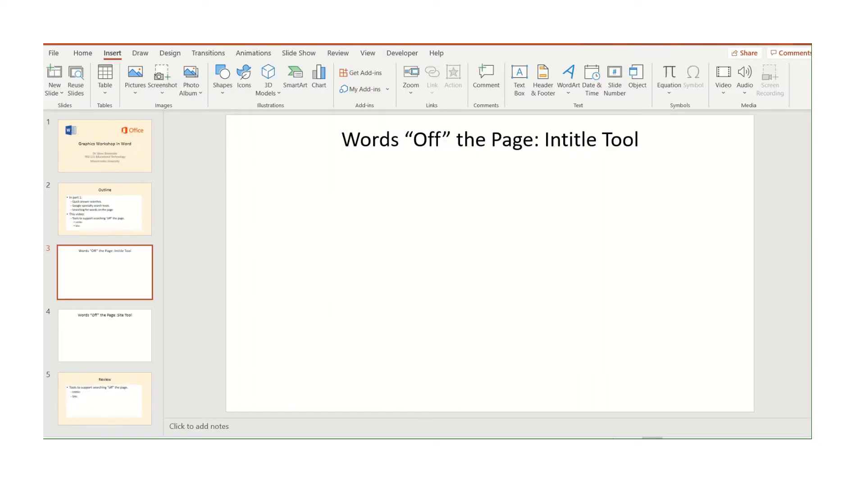
{"action": "key", "text": "alt+Tab"}
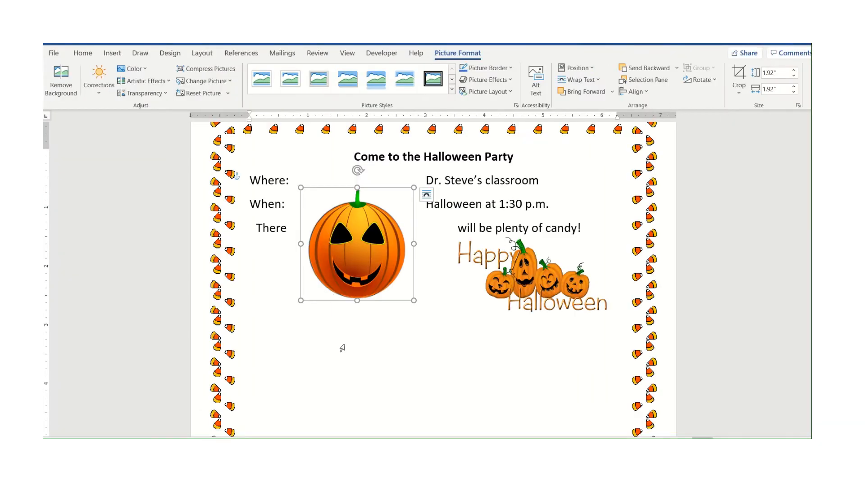
{"action": "left_click", "coordinate": [342, 348]}
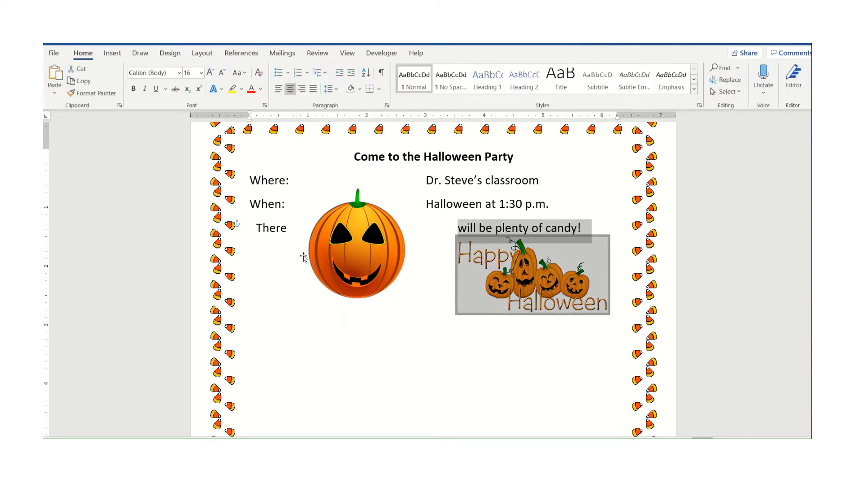
{"action": "left_click", "coordinate": [289, 230]}
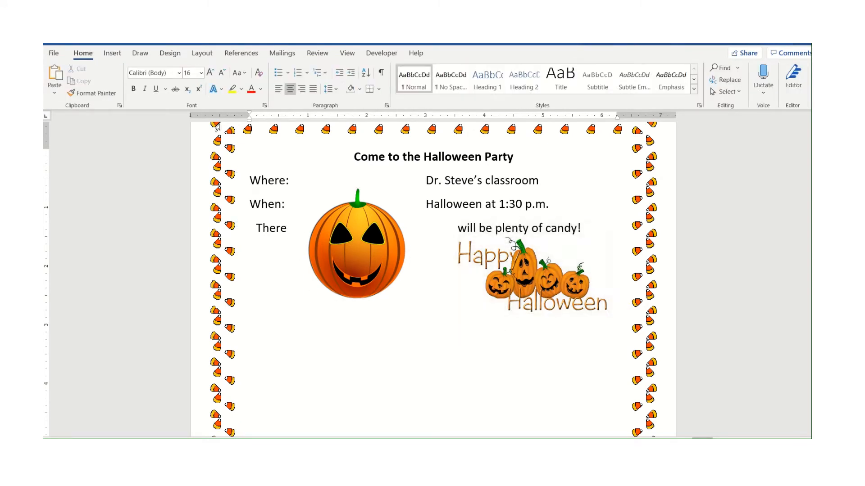
{"action": "left_click", "coordinate": [112, 54]}
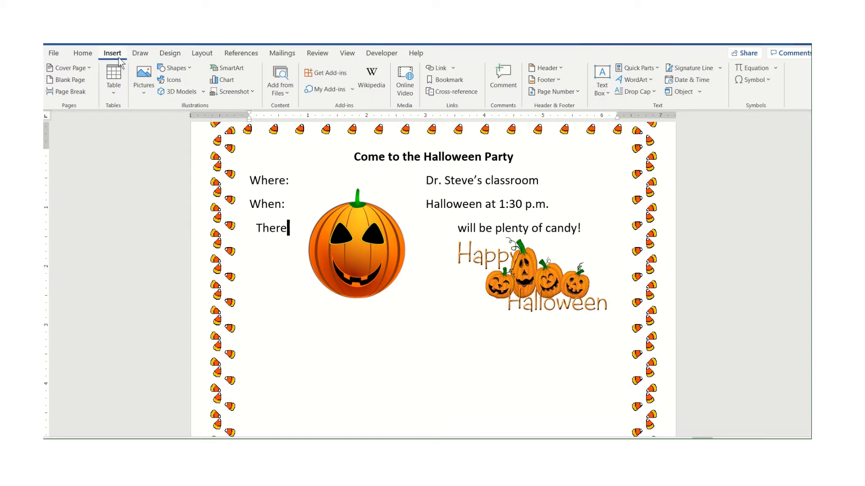
{"action": "left_click", "coordinate": [143, 93]}
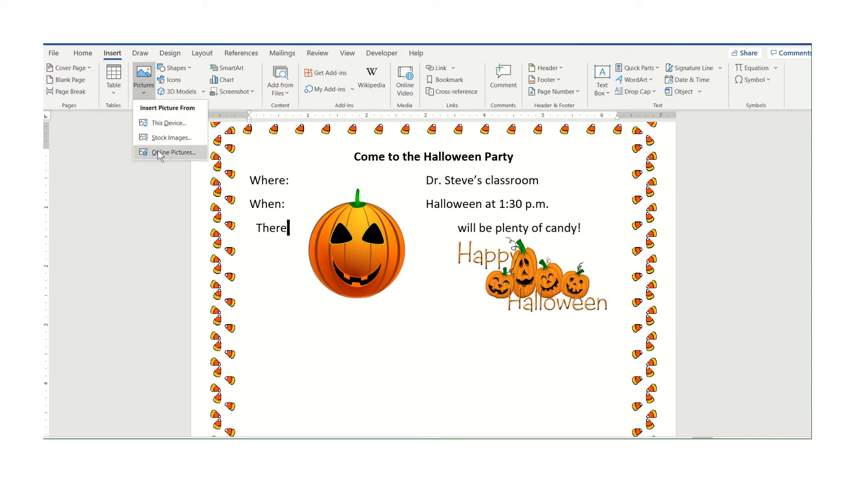
{"action": "left_click", "coordinate": [159, 126]}
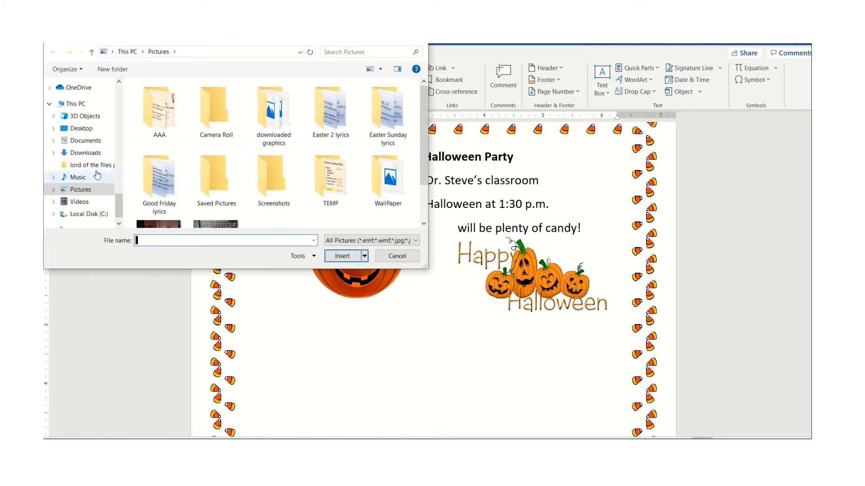
{"action": "left_click", "coordinate": [86, 153]}
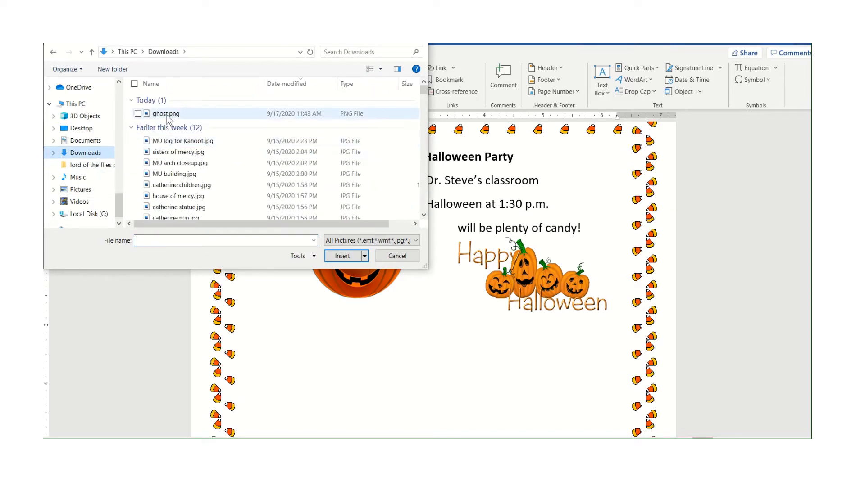
{"action": "left_click", "coordinate": [168, 115]}
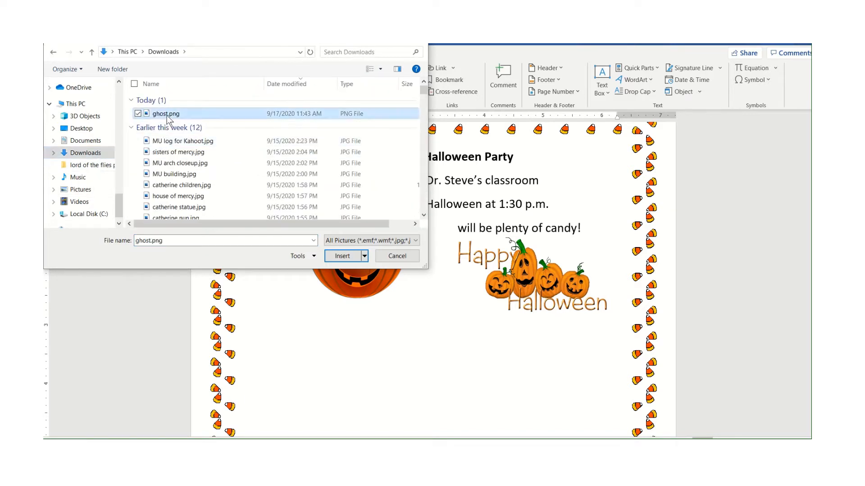
{"action": "left_click", "coordinate": [341, 256]}
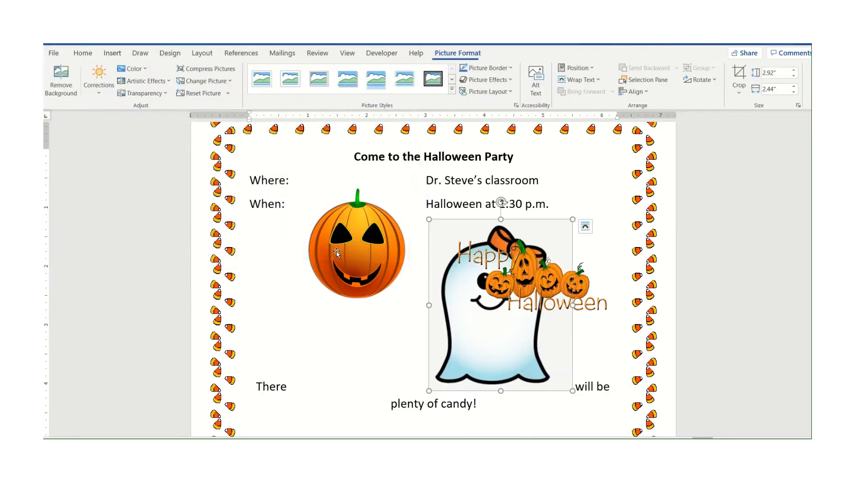
Set the ghost picture's text wrapping to Tight and move it directly below the jack-o'-lantern
{"action": "right_click", "coordinate": [453, 330]}
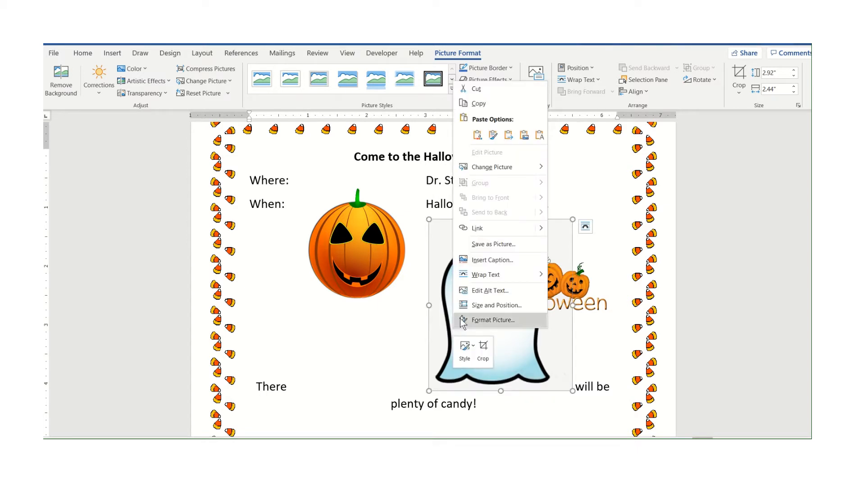
{"action": "mouse_move", "coordinate": [488, 279]}
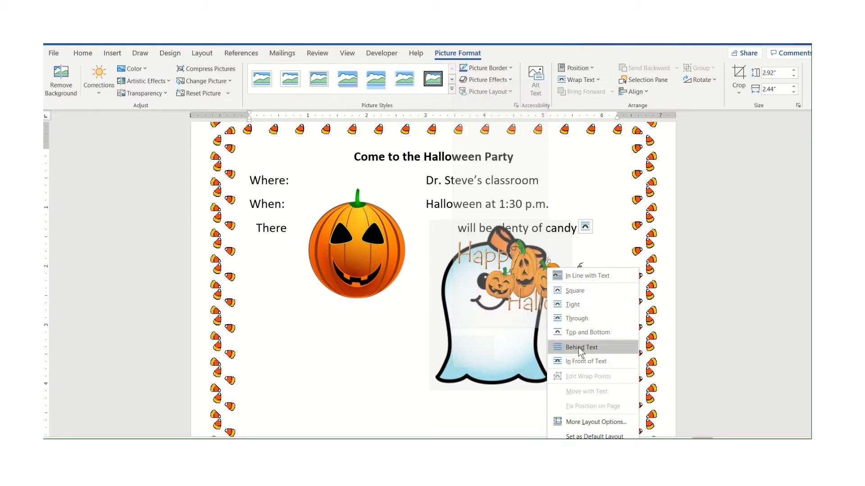
{"action": "left_click", "coordinate": [576, 305]}
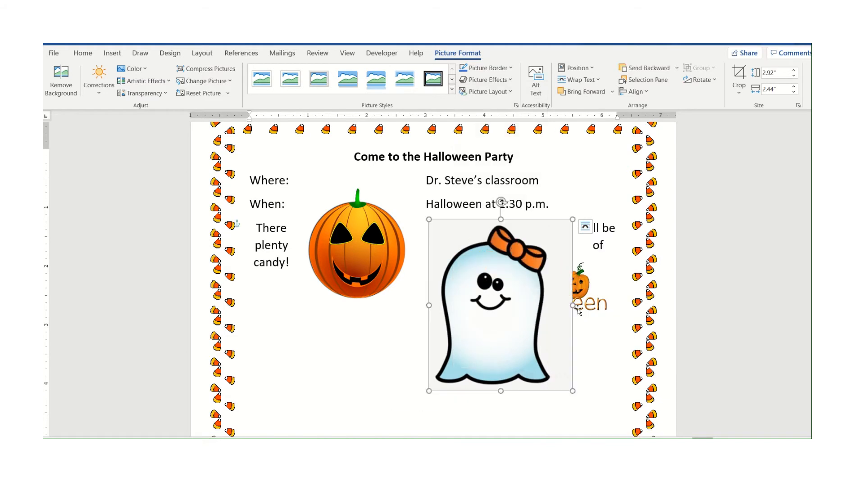
{"action": "left_click_drag", "start_coordinate": [505, 285], "coordinate": [349, 372]}
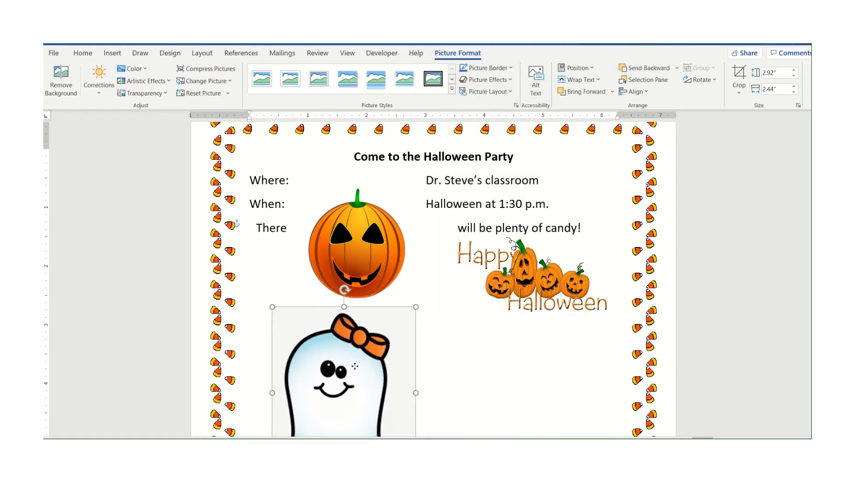
{"action": "scroll", "coordinate": [412, 310], "scroll_direction": "down", "scroll_amount": 3}
{"action": "scroll", "coordinate": [412, 310], "scroll_direction": "down", "scroll_amount": 1}
{"action": "scroll", "coordinate": [413, 306], "scroll_direction": "up", "scroll_amount": 3}
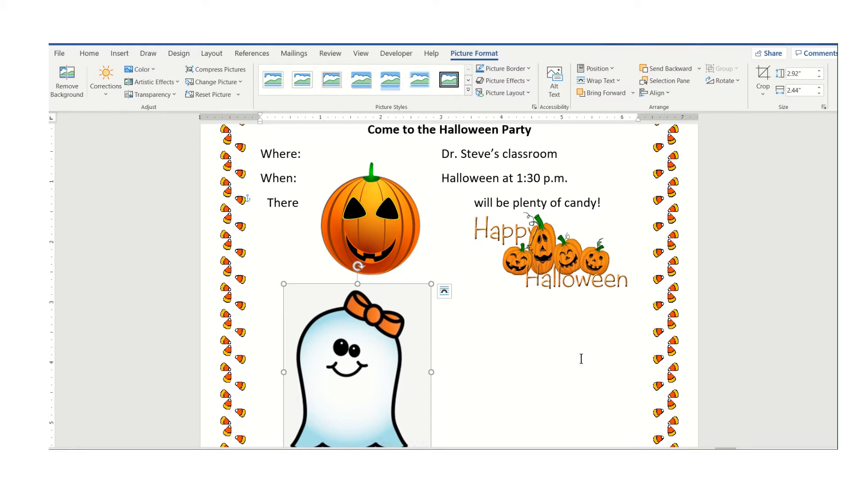
Enlarge the jack-o'-lantern to about 5.33 inches square and set its text wrapping to In Front of Text
{"action": "left_click", "coordinate": [409, 247]}
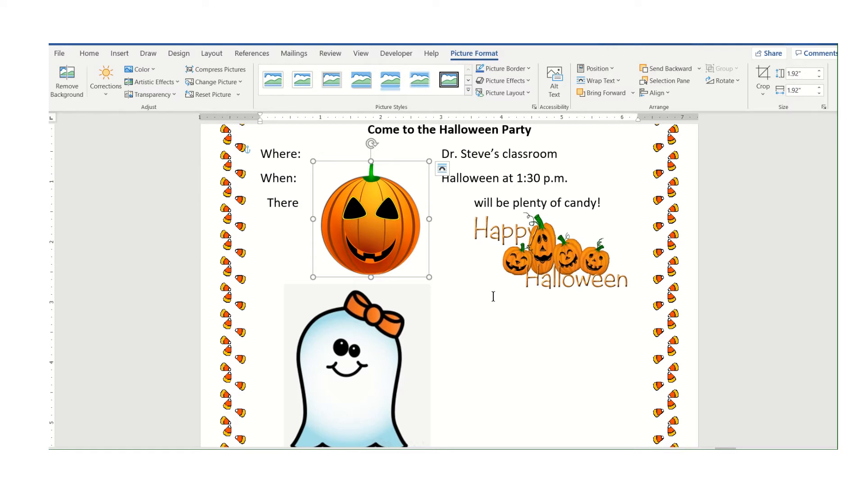
{"action": "scroll", "coordinate": [493, 296], "scroll_direction": "down", "scroll_amount": 5}
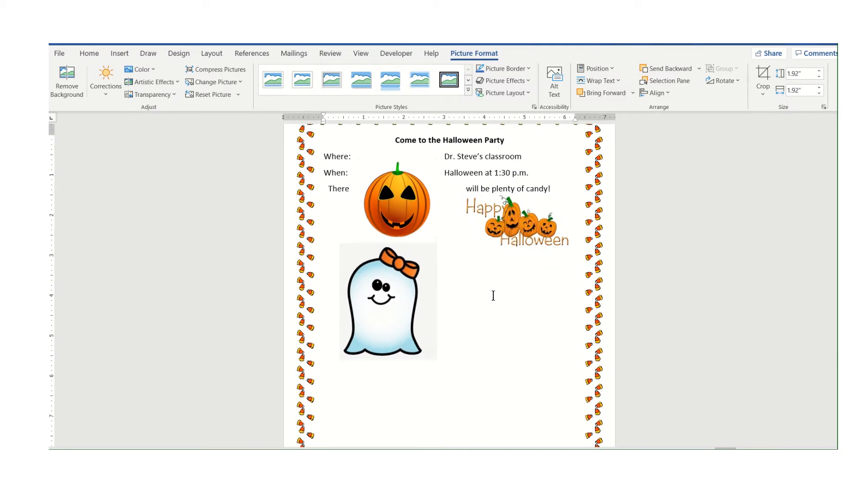
{"action": "scroll", "coordinate": [493, 295], "scroll_direction": "down", "scroll_amount": 1}
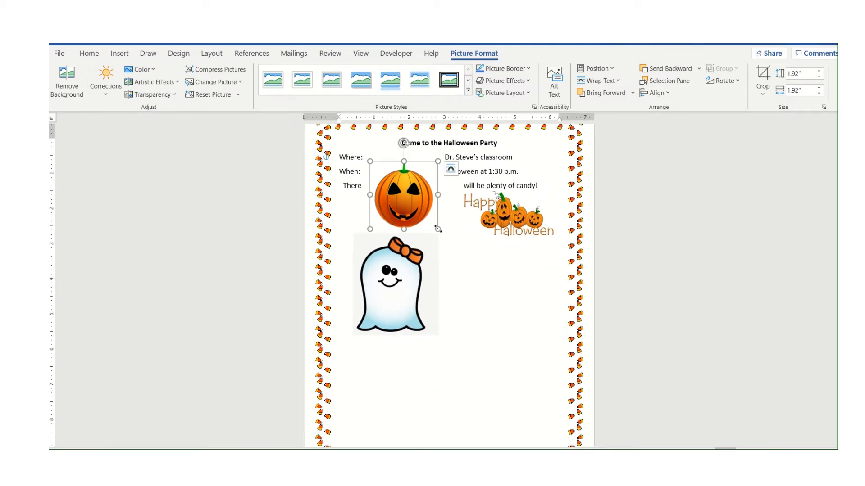
{"action": "left_click_drag", "start_coordinate": [438, 229], "coordinate": [493, 349]}
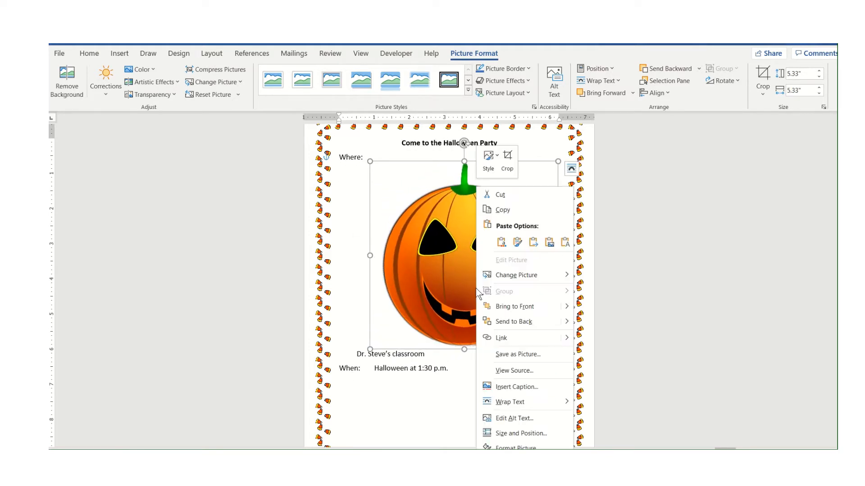
{"action": "right_click", "coordinate": [476, 289]}
{"action": "mouse_move", "coordinate": [528, 400]}
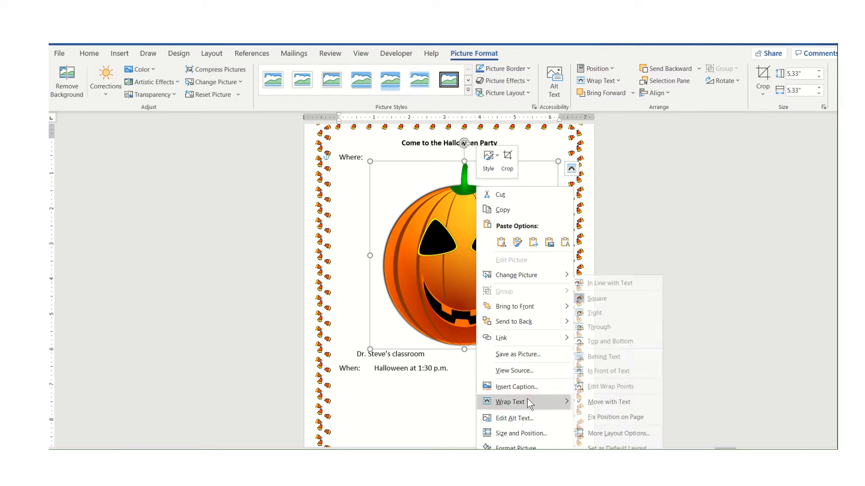
{"action": "left_click", "coordinate": [625, 372]}
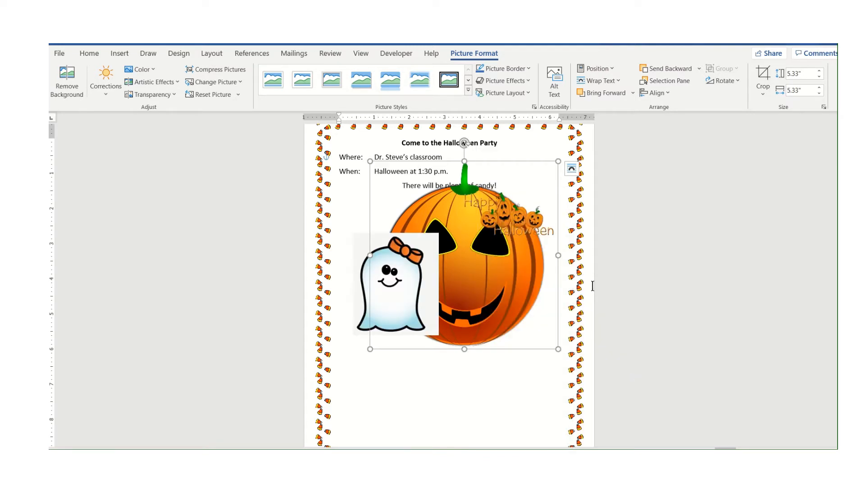
Enlarge the jack-o'-lantern to about 6.35 inches square and center it between the side borders, just below the candy line
{"action": "mouse_move", "coordinate": [498, 289]}
{"action": "left_mouse_down"}
{"action": "mouse_move", "coordinate": [483, 293]}
{"action": "mouse_move", "coordinate": [484, 286]}
{"action": "left_mouse_up"}
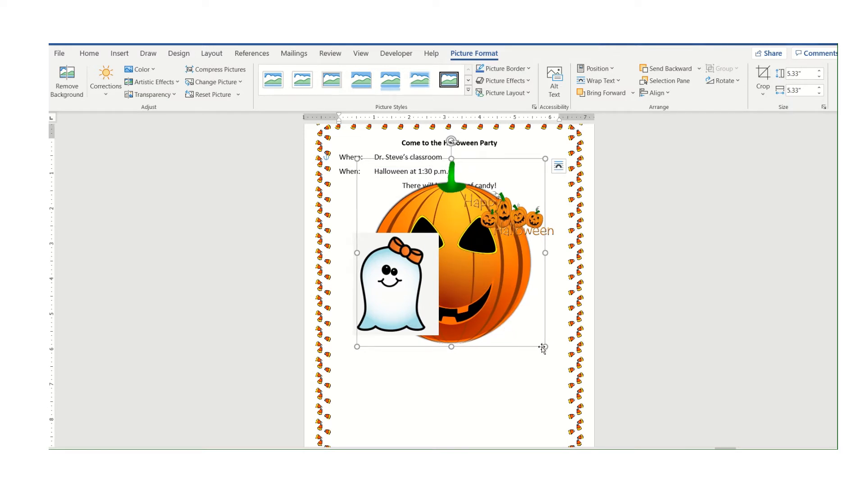
{"action": "left_click_drag", "start_coordinate": [544, 346], "coordinate": [558, 380]}
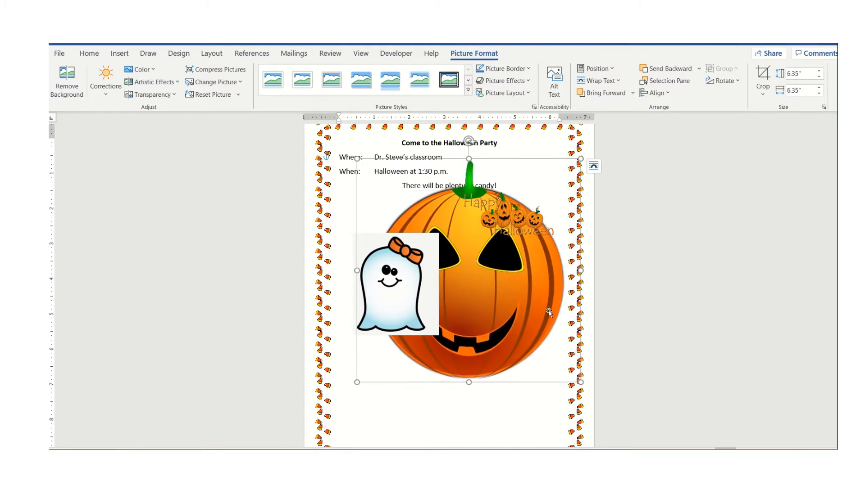
{"action": "left_click_drag", "start_coordinate": [549, 315], "coordinate": [524, 343]}
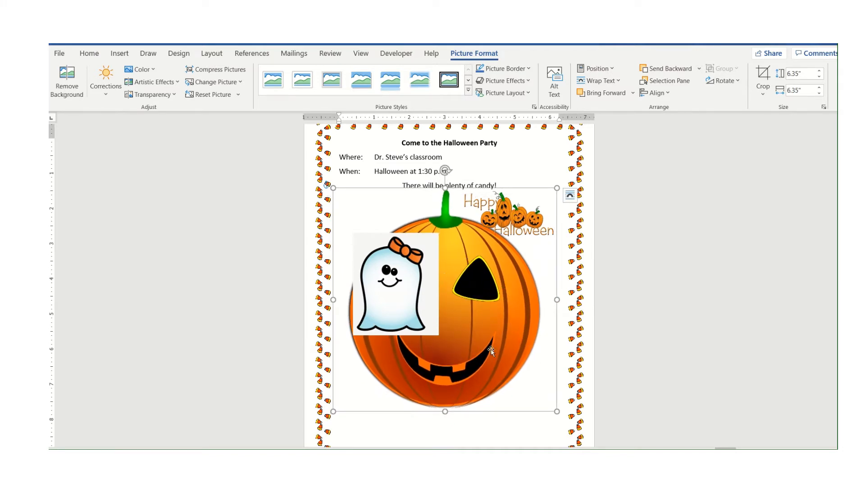
Delete the ghost picture overlapping the large jack-o'-lantern
{"action": "left_click", "coordinate": [404, 314]}
{"action": "key", "text": "Delete"}
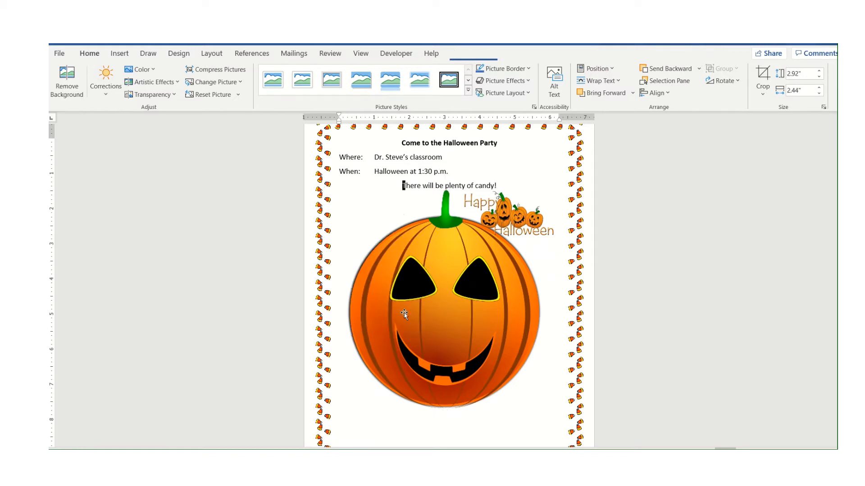
Recolor the large jack-o'-lantern with the pale, faded washout variation
{"action": "left_click", "coordinate": [431, 322]}
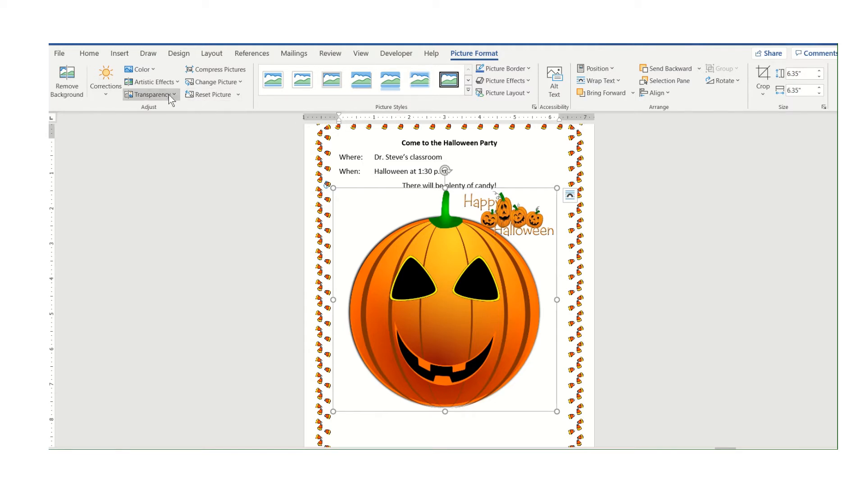
{"action": "left_click", "coordinate": [143, 74]}
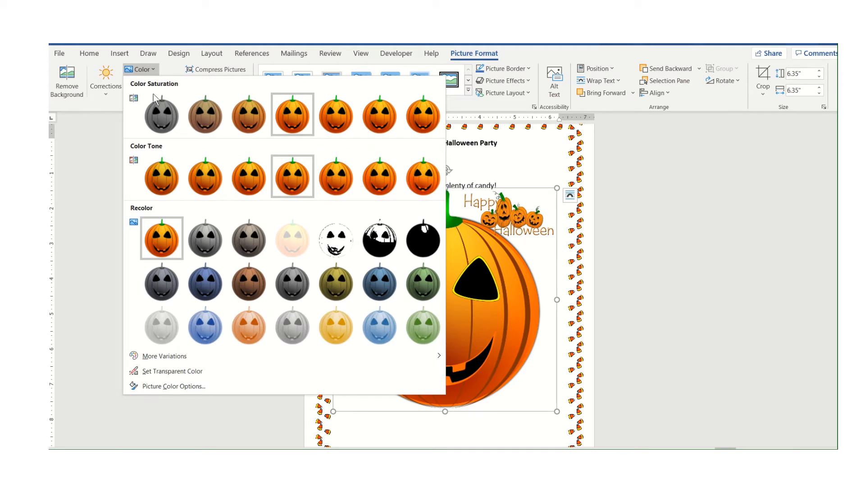
{"action": "left_click", "coordinate": [281, 244]}
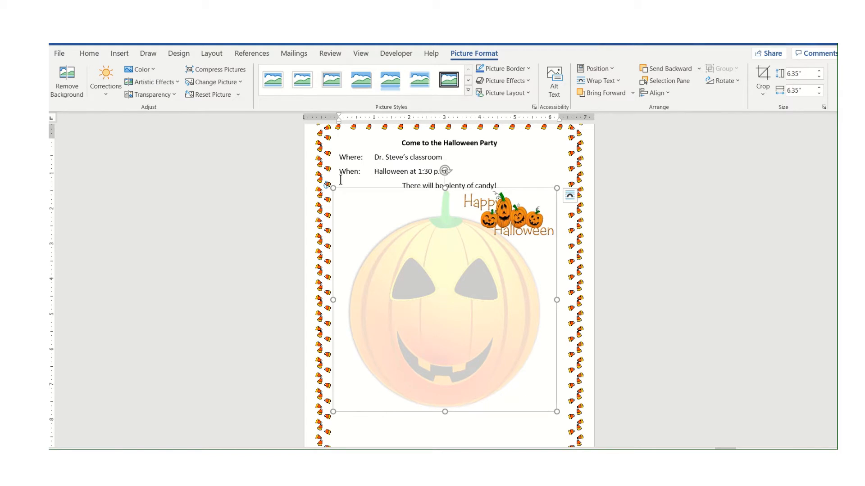
{"action": "left_click", "coordinate": [152, 75]}
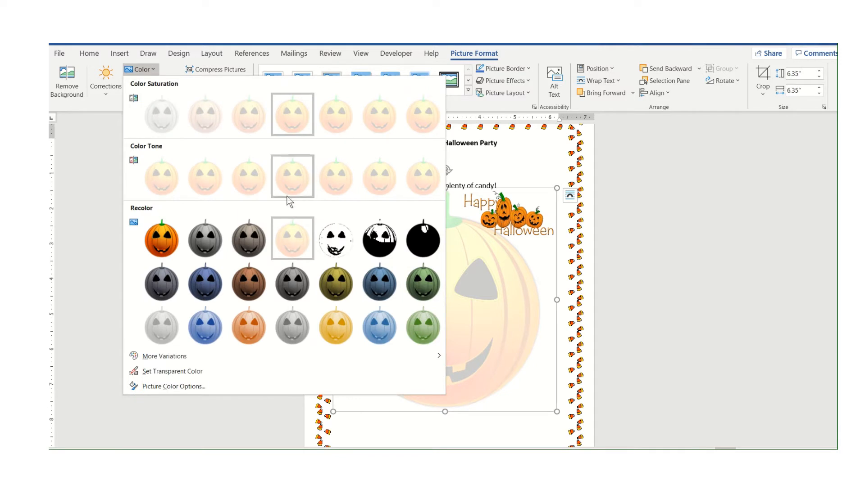
{"action": "left_click", "coordinate": [304, 236]}
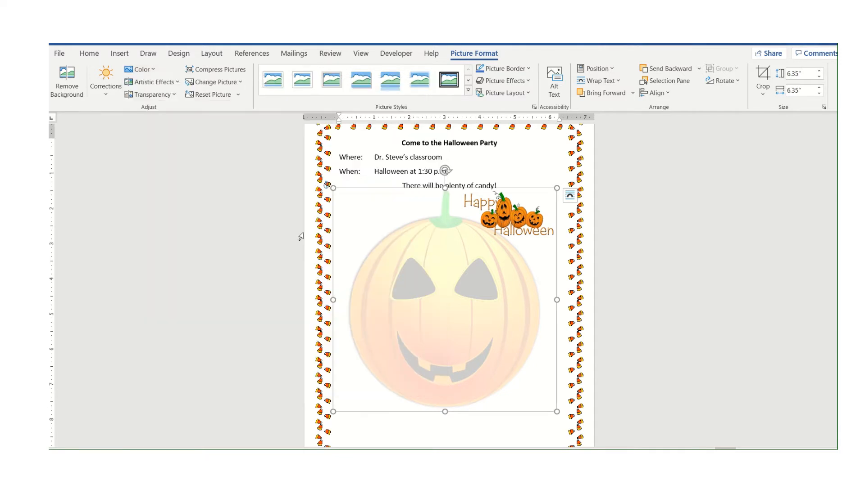
Set the faded jack-o'-lantern's text wrapping to Behind Text
{"action": "right_click", "coordinate": [444, 299]}
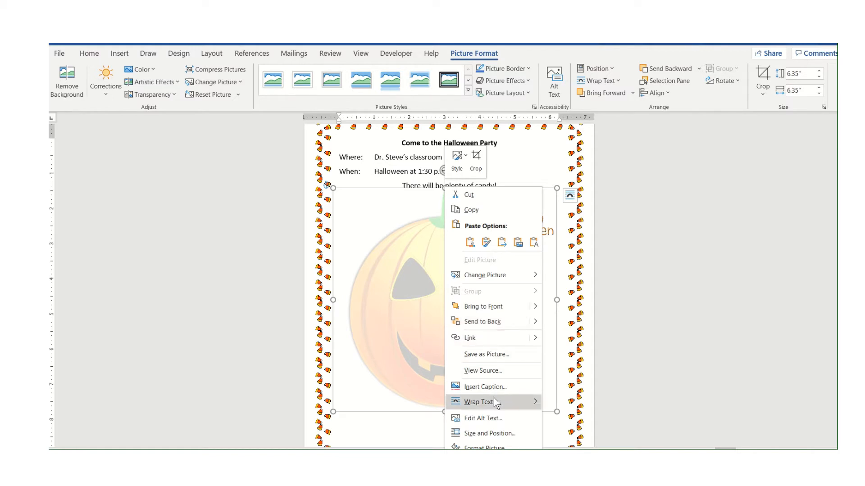
{"action": "mouse_move", "coordinate": [495, 402]}
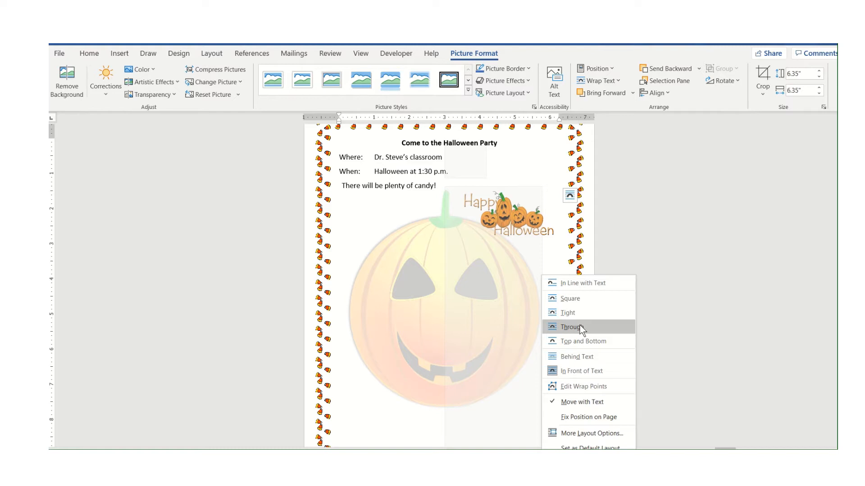
{"action": "left_click", "coordinate": [578, 356]}
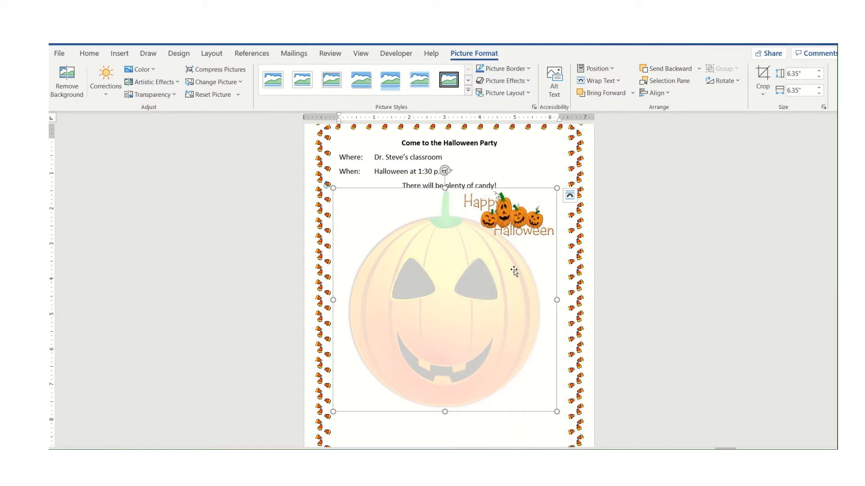
Move the Happy Halloween picture onto the middle of the faded jack-o'-lantern and set its text wrapping to In Front of Text
{"action": "left_click", "coordinate": [516, 219]}
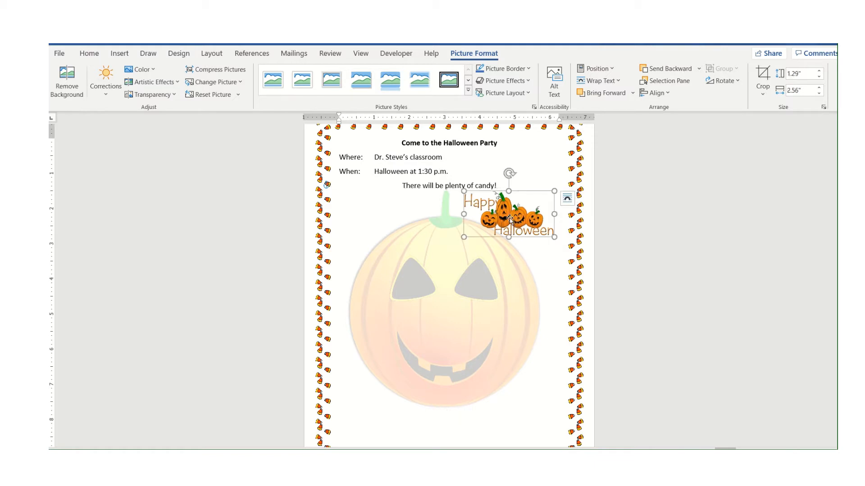
{"action": "left_click_drag", "start_coordinate": [512, 215], "coordinate": [469, 298]}
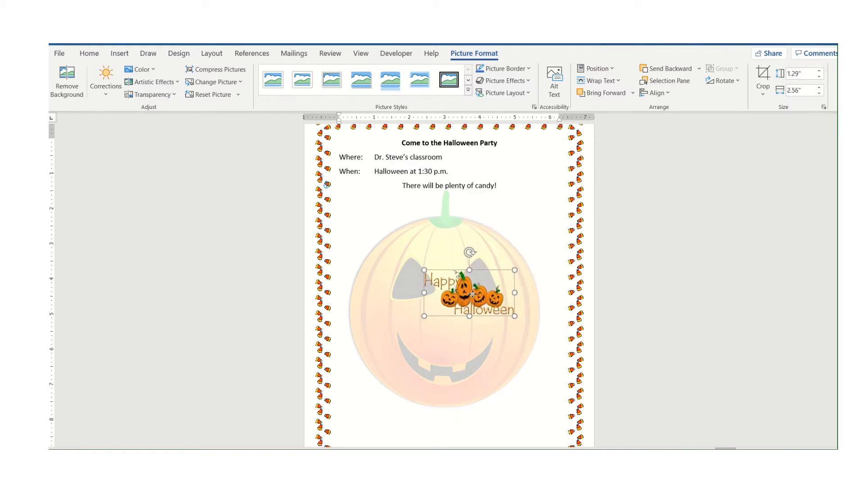
{"action": "right_click", "coordinate": [471, 298]}
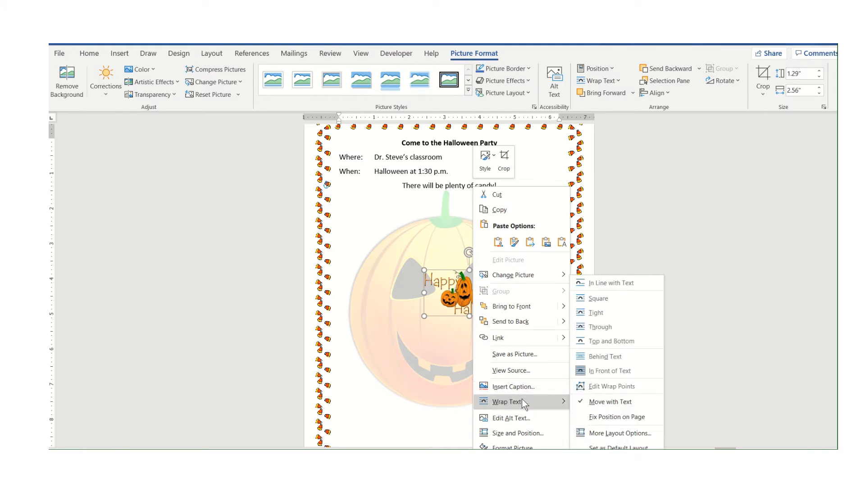
{"action": "left_click", "coordinate": [603, 374]}
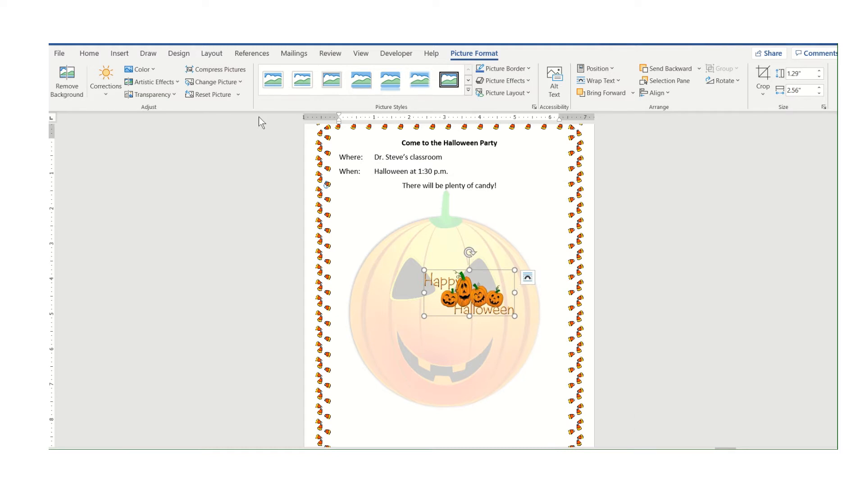
Search online pictures for "halloween clipart" and insert the picture of two black bats
{"action": "left_click", "coordinate": [128, 56]}
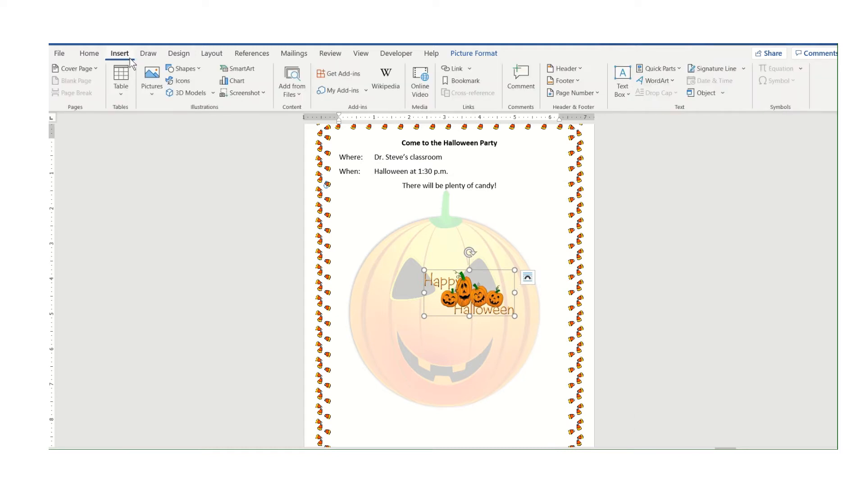
{"action": "left_click", "coordinate": [153, 89]}
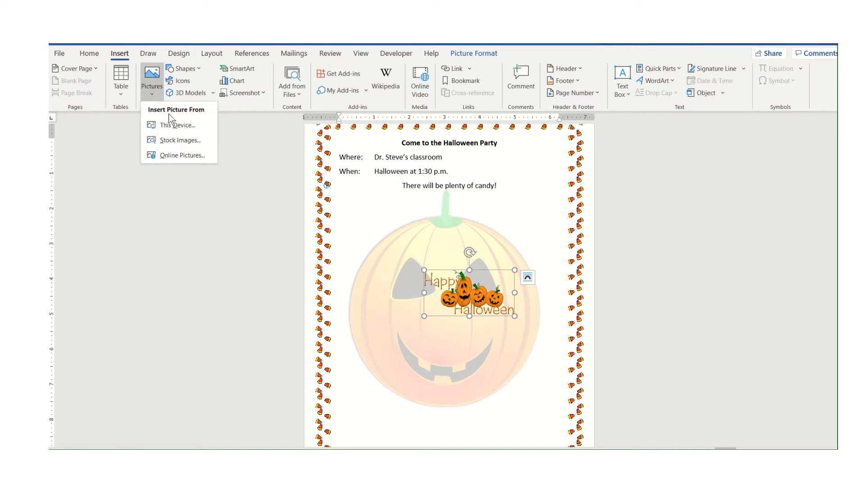
{"action": "left_click", "coordinate": [172, 154]}
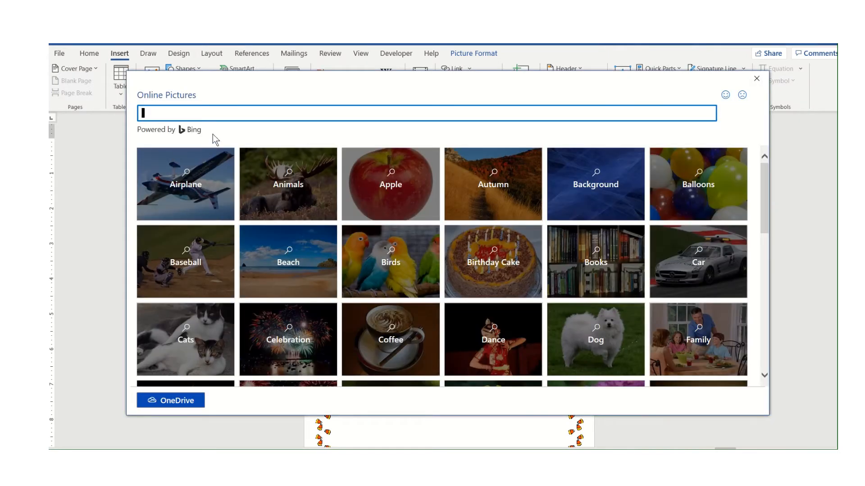
{"action": "type", "text": "halloween clipart"}
{"action": "key", "text": "Return"}
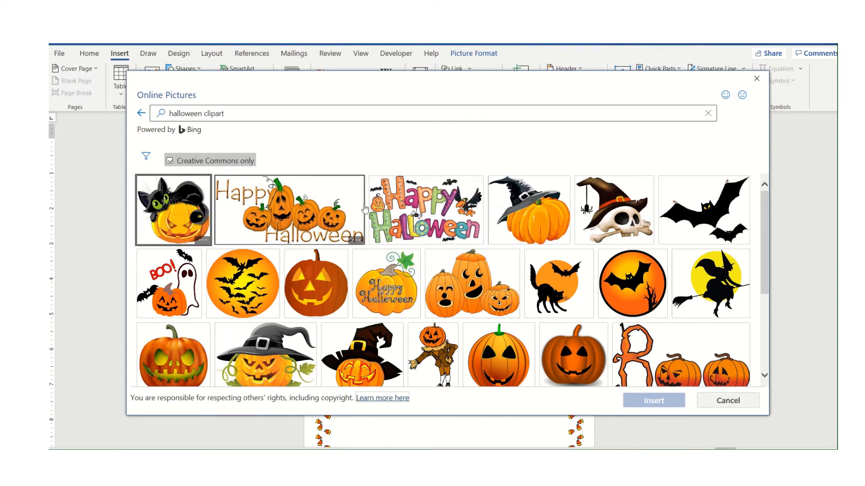
{"action": "scroll", "coordinate": [364, 210], "scroll_direction": "down", "scroll_amount": 1}
{"action": "scroll", "coordinate": [365, 209], "scroll_direction": "up", "scroll_amount": 1}
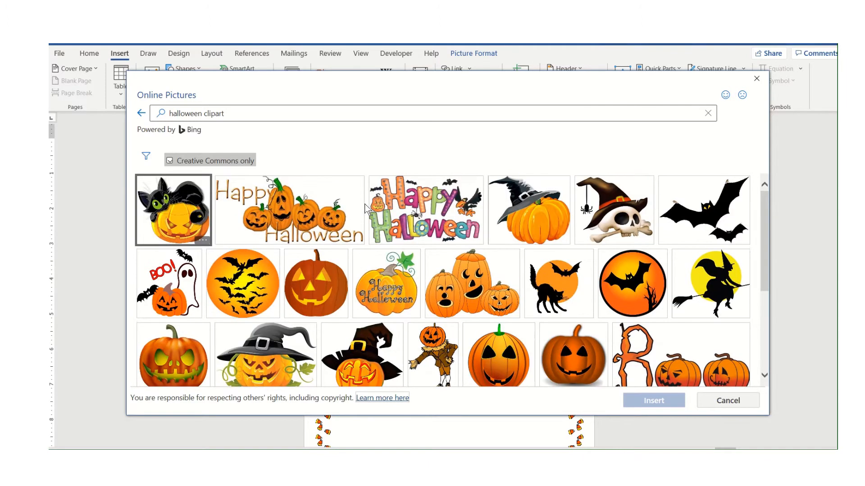
{"action": "left_click", "coordinate": [703, 243]}
{"action": "left_click", "coordinate": [658, 397]}
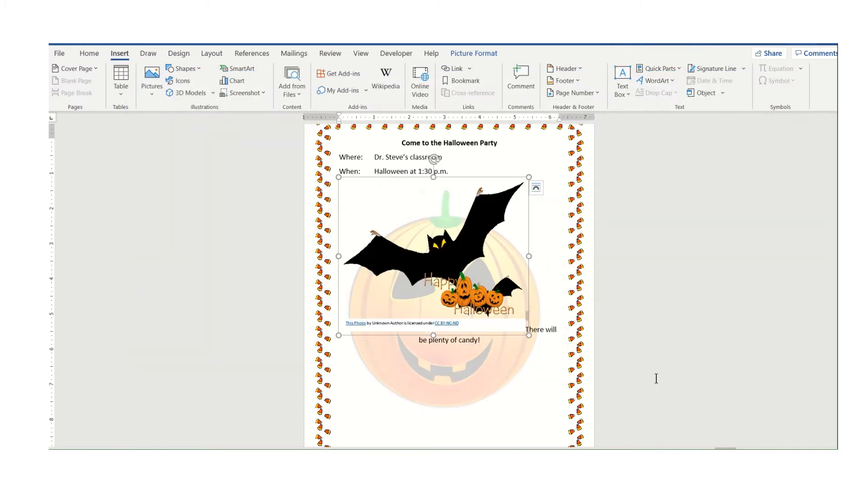
Delete the photo attribution text box beneath the bat picture
{"action": "left_click", "coordinate": [514, 332]}
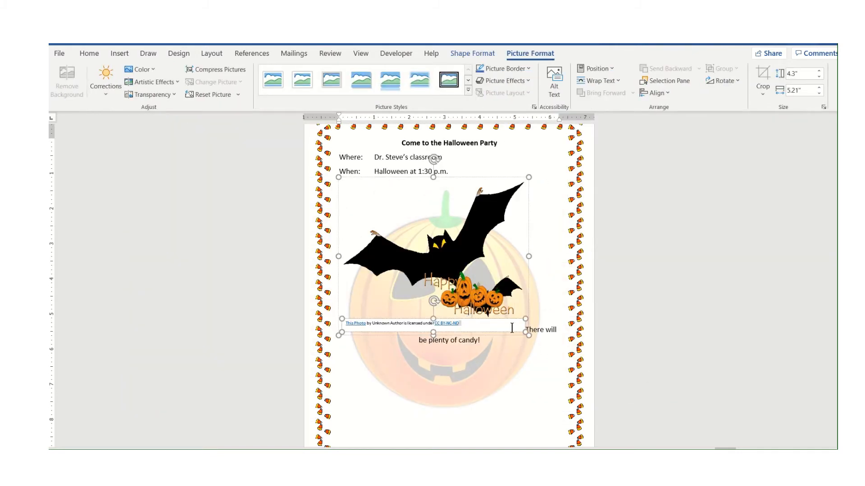
{"action": "left_click", "coordinate": [480, 333]}
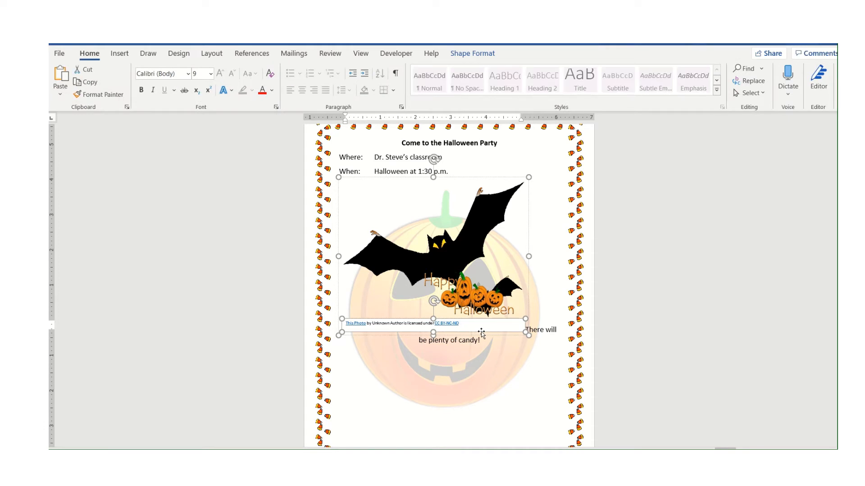
{"action": "key", "text": "Delete"}
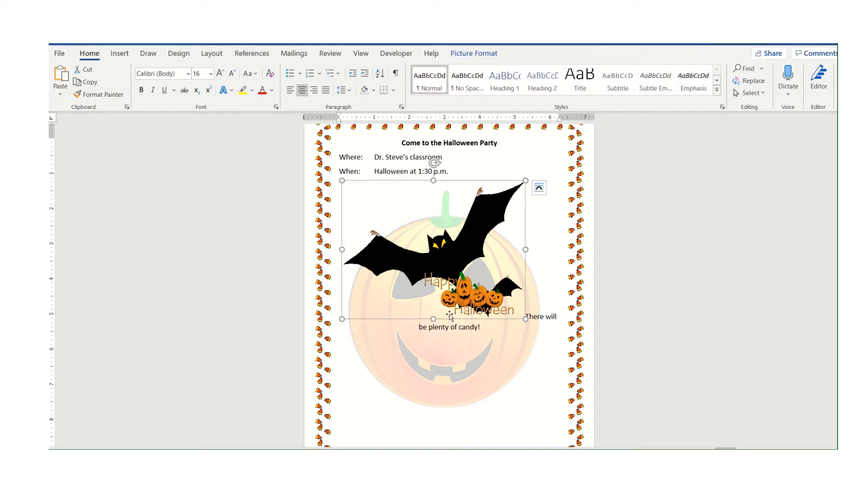
Set the bat picture's text wrapping to In Front of Text
{"action": "right_click", "coordinate": [464, 257]}
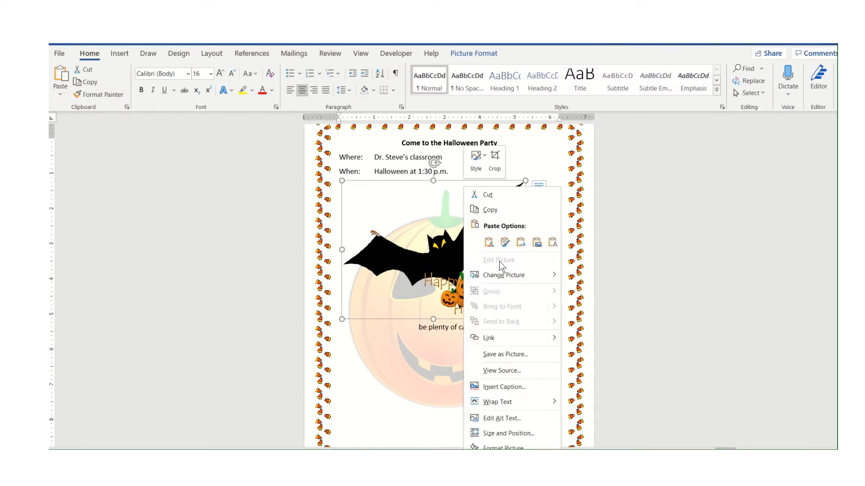
{"action": "mouse_move", "coordinate": [508, 399]}
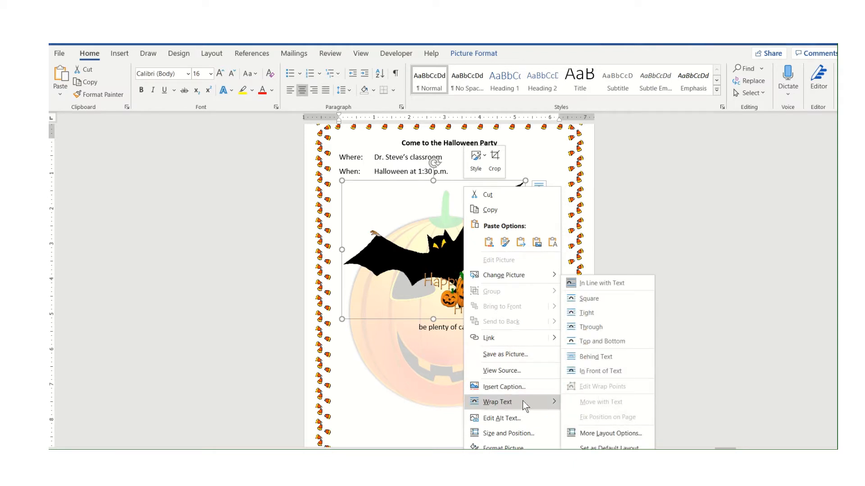
{"action": "left_click", "coordinate": [600, 370]}
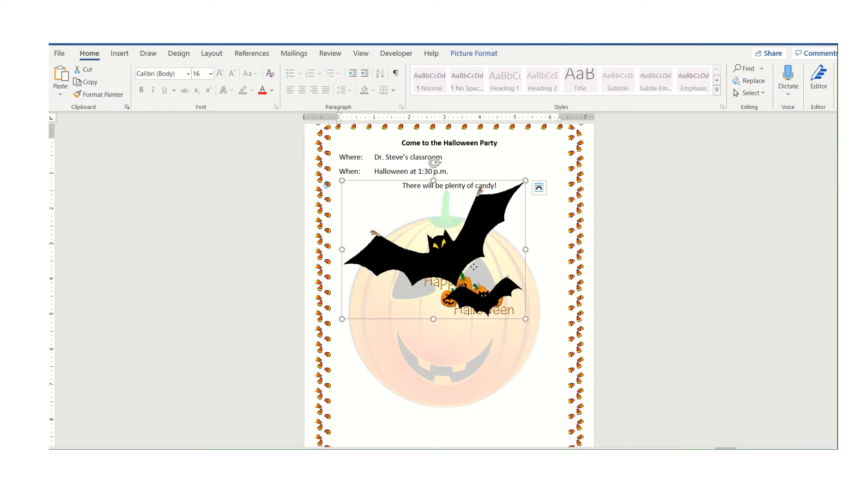
Shrink the bat picture and place it over the jack-o'-lantern's left eye, partly overlapping the Happy Halloween picture
{"action": "left_click_drag", "start_coordinate": [470, 254], "coordinate": [477, 287]}
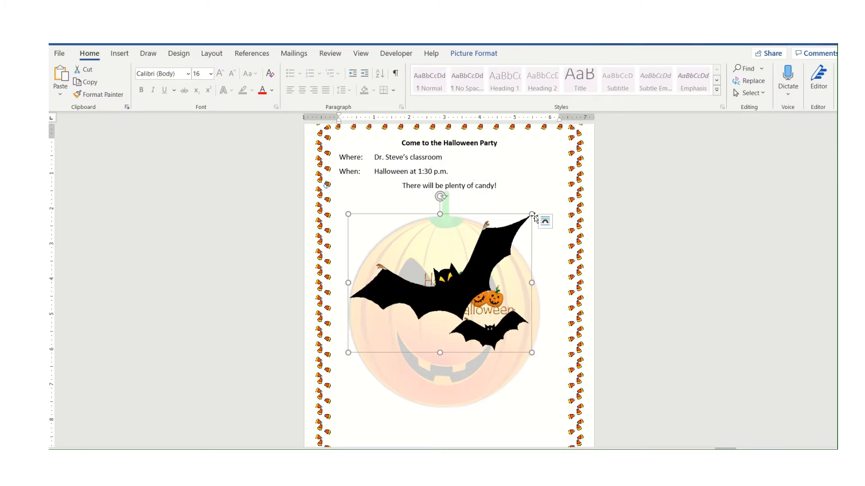
{"action": "left_click_drag", "start_coordinate": [533, 212], "coordinate": [457, 277]}
{"action": "scroll", "coordinate": [406, 296], "scroll_direction": "up", "scroll_amount": 10}
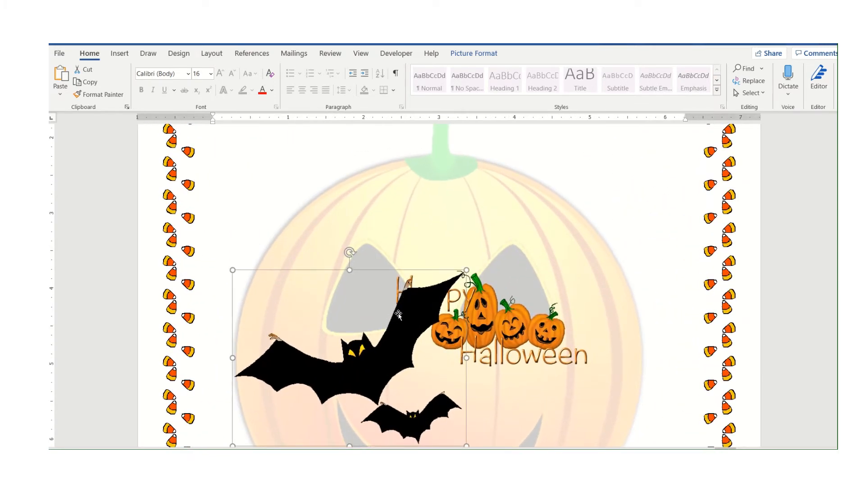
{"action": "left_click_drag", "start_coordinate": [399, 317], "coordinate": [414, 257]}
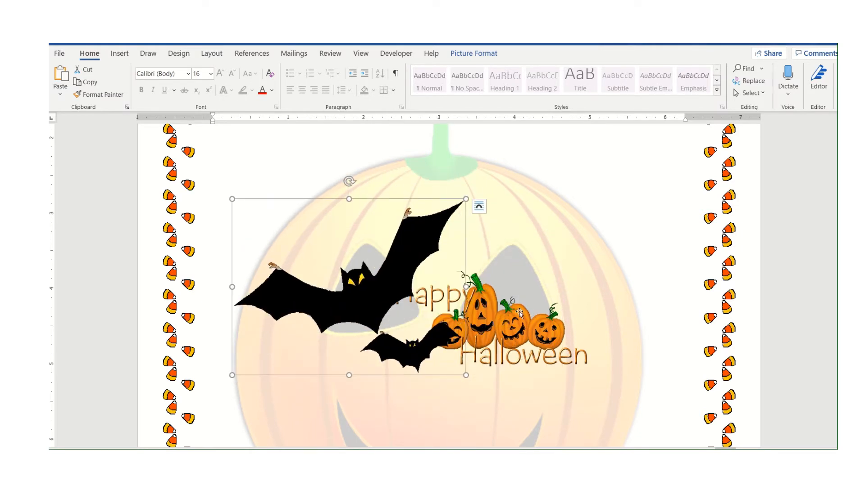
Send the bat picture to the back and move the Happy Halloween picture left so it overlaps the bats
{"action": "right_click", "coordinate": [396, 285]}
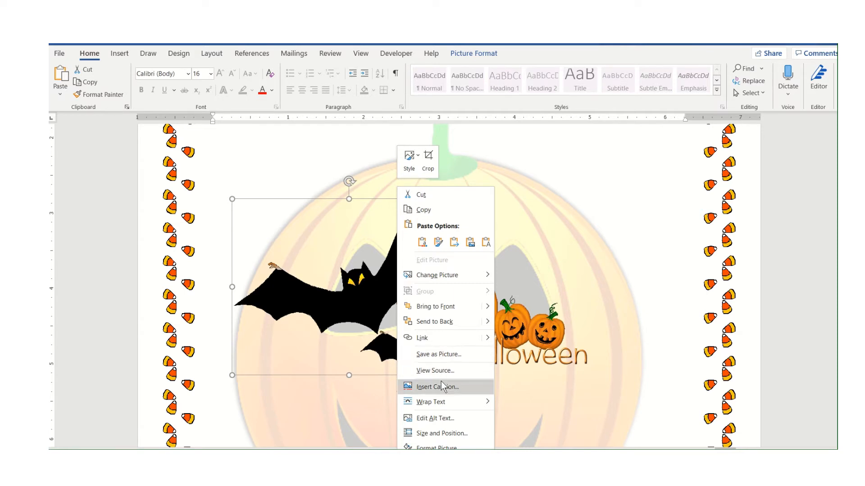
{"action": "left_click", "coordinate": [442, 318]}
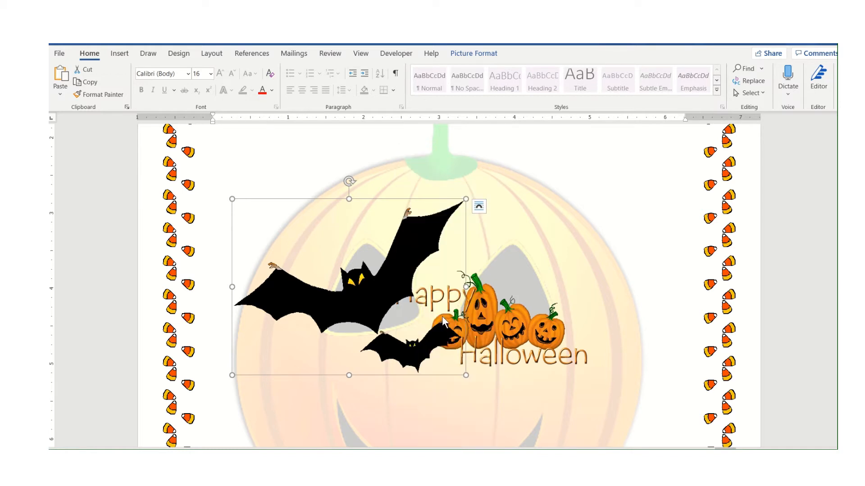
{"action": "left_click_drag", "start_coordinate": [476, 323], "coordinate": [431, 310]}
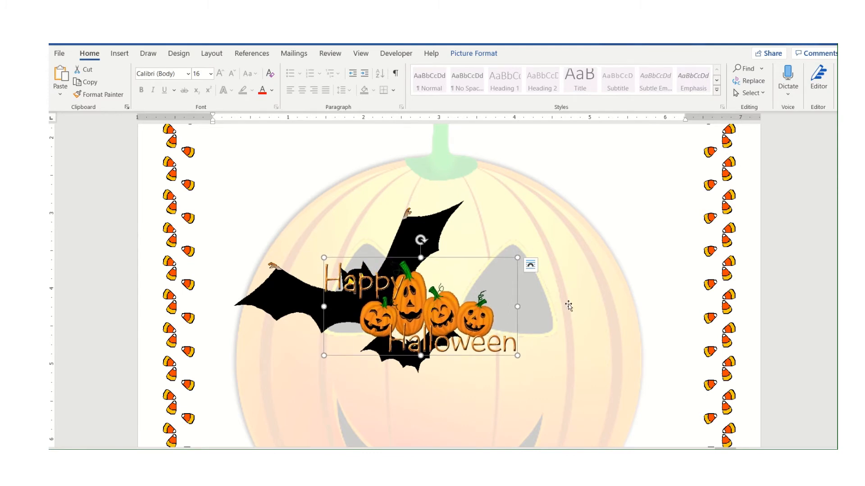
Insert two blank lines between the poster title and the "Where:" line
{"action": "scroll", "coordinate": [569, 305], "scroll_direction": "up", "scroll_amount": 5}
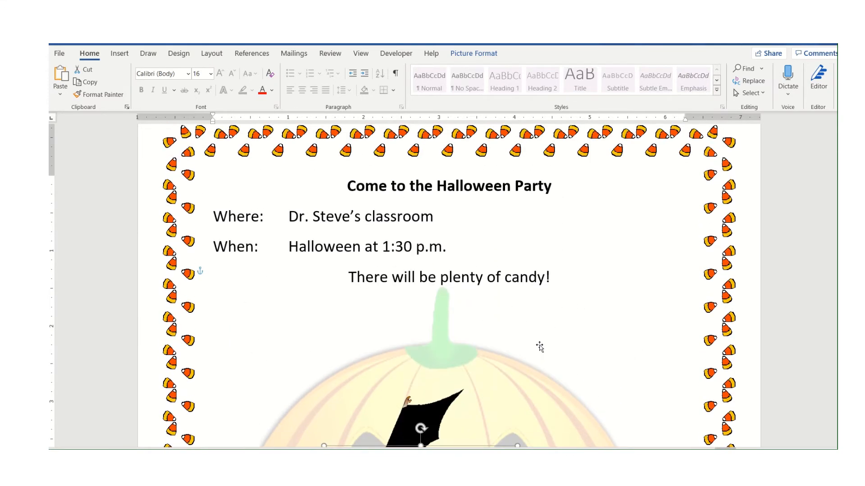
{"action": "left_click", "coordinate": [216, 219]}
{"action": "key", "text": "Return"}
{"action": "key", "text": "Return"}
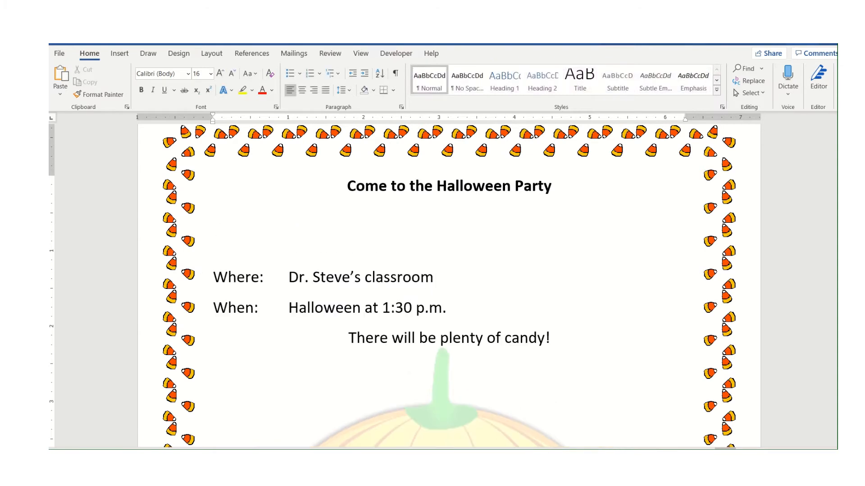
Move the faded jack-o'-lantern up so it sits behind the where, when and candy lines
{"action": "left_click_drag", "start_coordinate": [438, 398], "coordinate": [435, 272]}
{"action": "scroll", "coordinate": [435, 273], "scroll_direction": "down", "scroll_amount": 2}
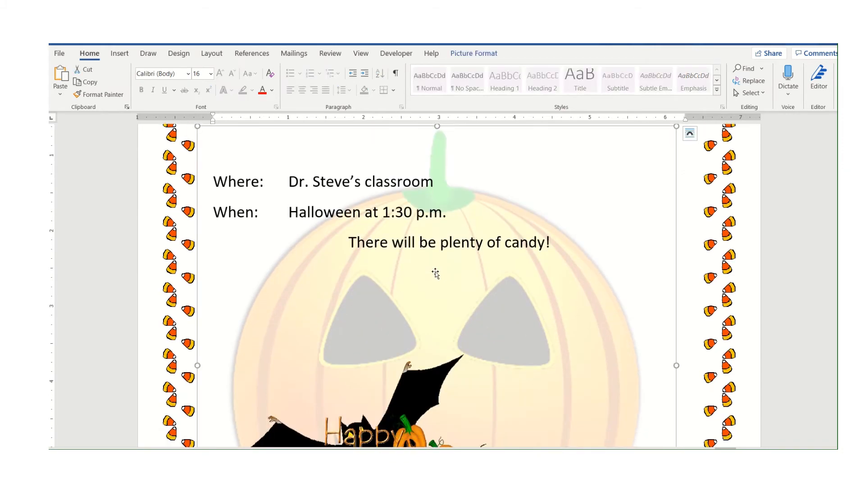
{"action": "scroll", "coordinate": [435, 272], "scroll_direction": "down", "scroll_amount": 1}
{"action": "scroll", "coordinate": [434, 272], "scroll_direction": "up", "scroll_amount": 3}
{"action": "scroll", "coordinate": [434, 272], "scroll_direction": "down", "scroll_amount": 3}
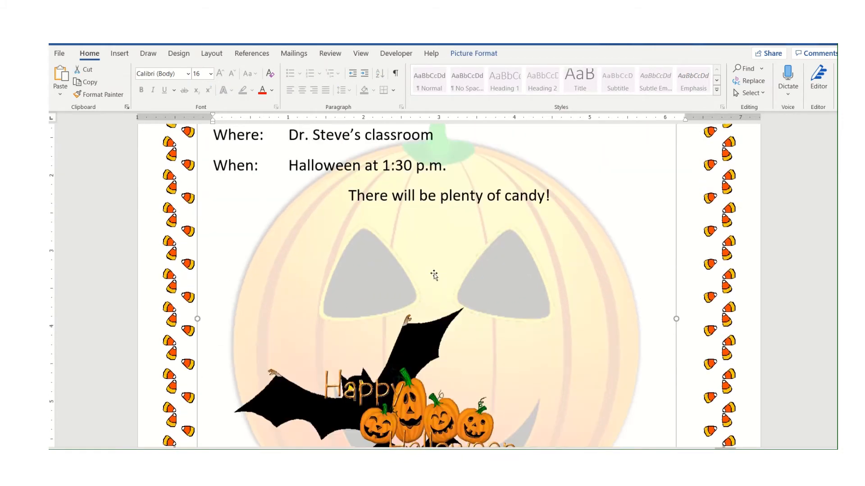
Move the Happy Halloween picture right, clear of both bats, to the lower right of the jack-o'-lantern
{"action": "scroll", "coordinate": [434, 275], "scroll_direction": "down", "scroll_amount": 2}
{"action": "left_click", "coordinate": [491, 313]}
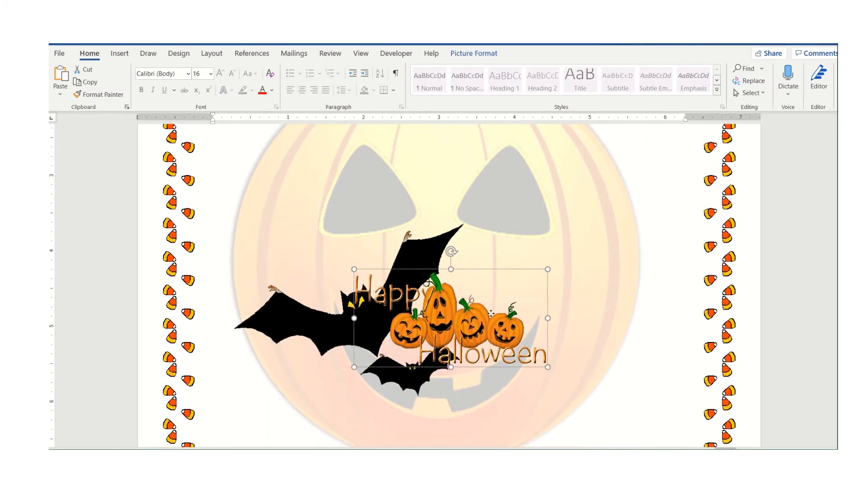
{"action": "left_click_drag", "start_coordinate": [491, 313], "coordinate": [629, 355]}
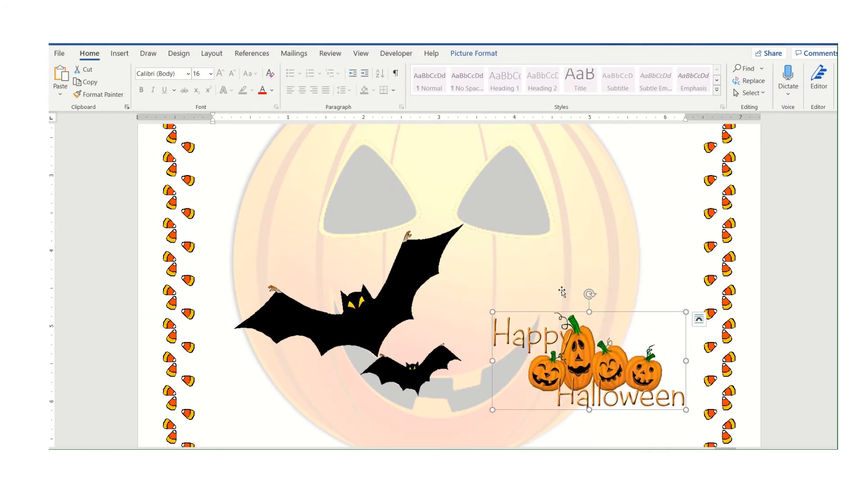
{"action": "scroll", "coordinate": [561, 291], "scroll_direction": "up", "scroll_amount": 4}
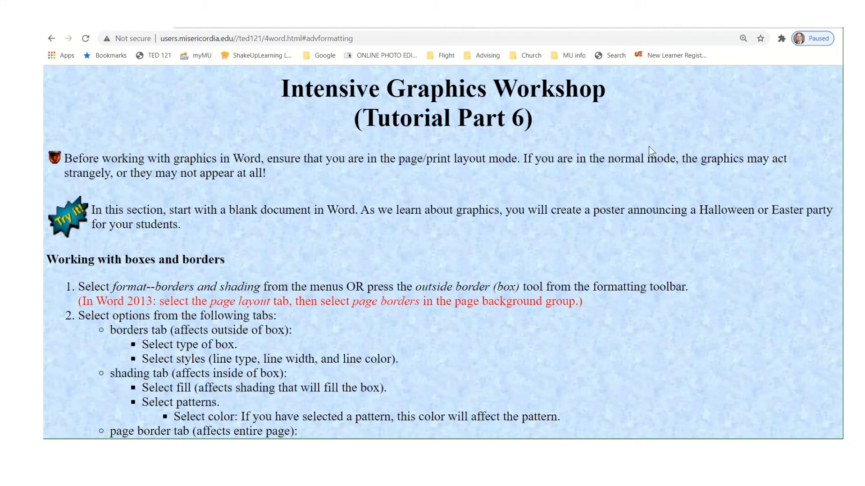
Download GRAPHICS EXAMPLES.DOCX from the Intensive Graphics Workshop web page, open it in Word and enable editing
{"action": "scroll", "coordinate": [558, 177], "scroll_direction": "down", "scroll_amount": 20}
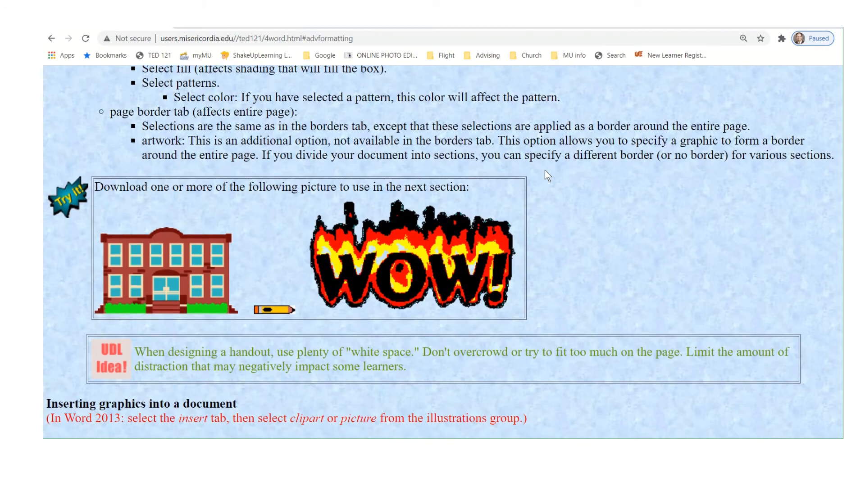
{"action": "scroll", "coordinate": [545, 169], "scroll_direction": "down", "scroll_amount": 16}
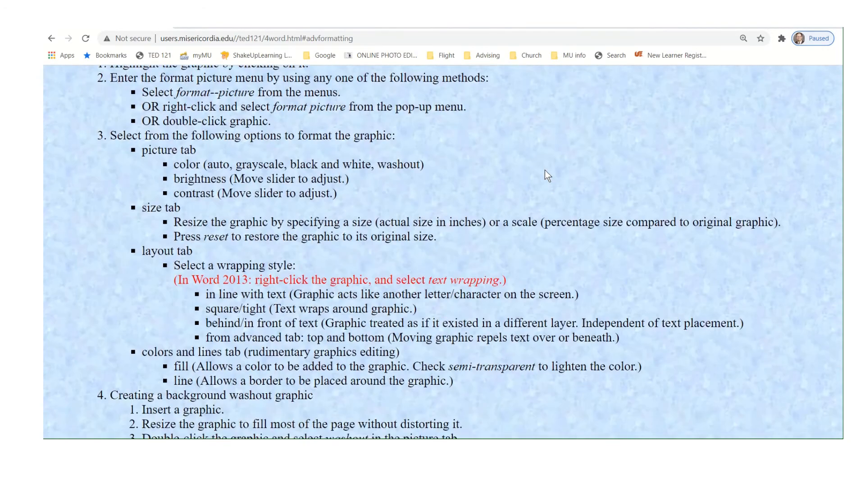
{"action": "scroll", "coordinate": [544, 169], "scroll_direction": "down", "scroll_amount": 3}
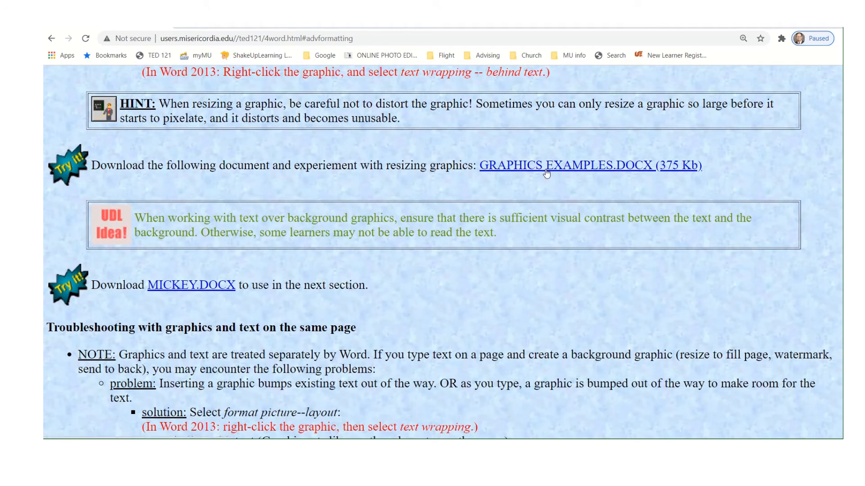
{"action": "left_click", "coordinate": [575, 168]}
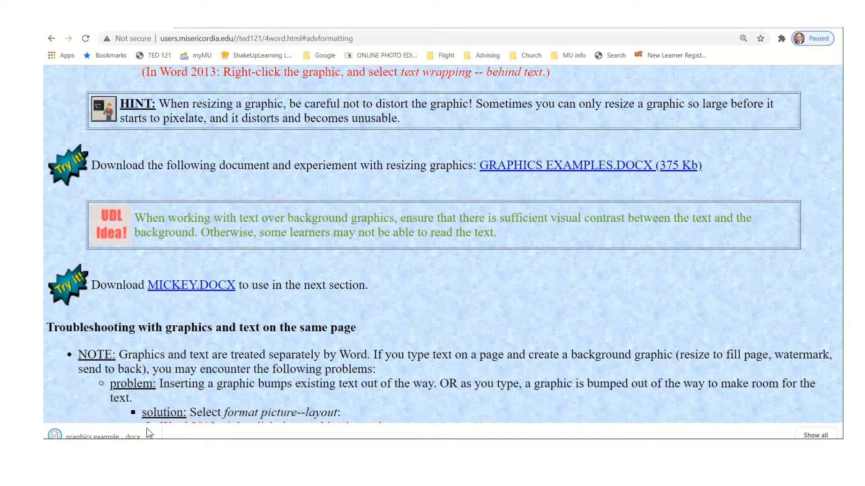
{"action": "left_click", "coordinate": [131, 436]}
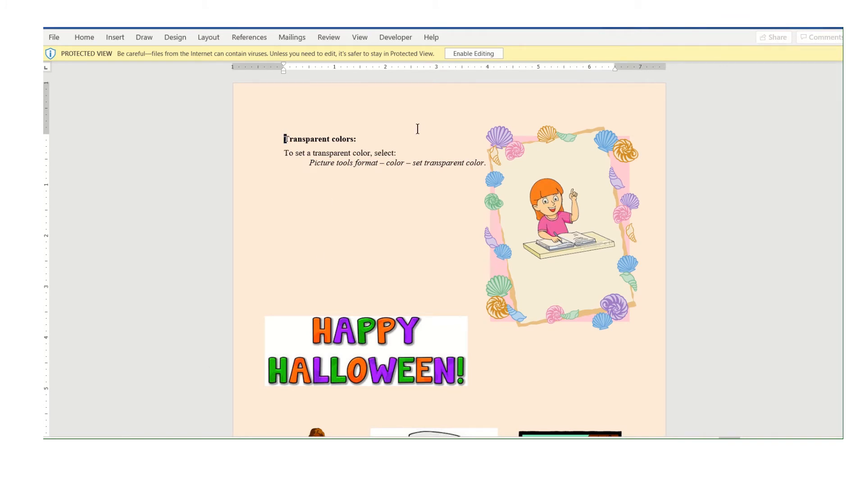
{"action": "left_click", "coordinate": [473, 54]}
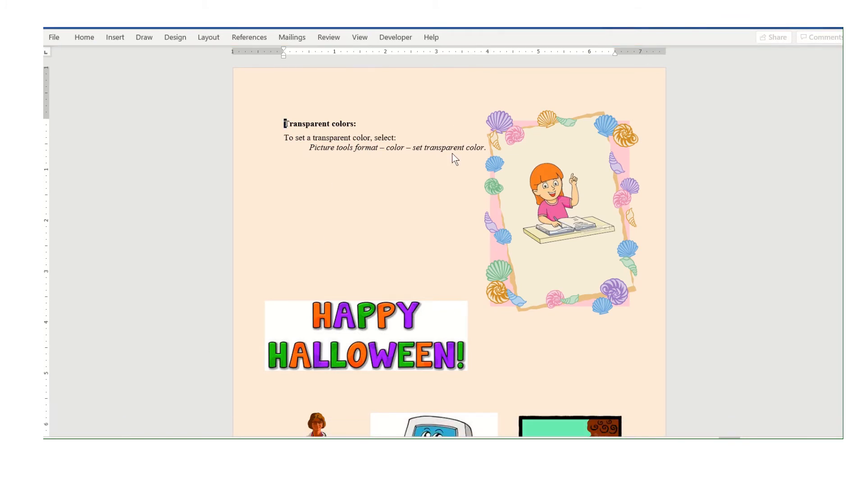
Move the seashell frame away from the girl picture and back so it surrounds her again
{"action": "scroll", "coordinate": [426, 212], "scroll_direction": "up", "scroll_amount": 6}
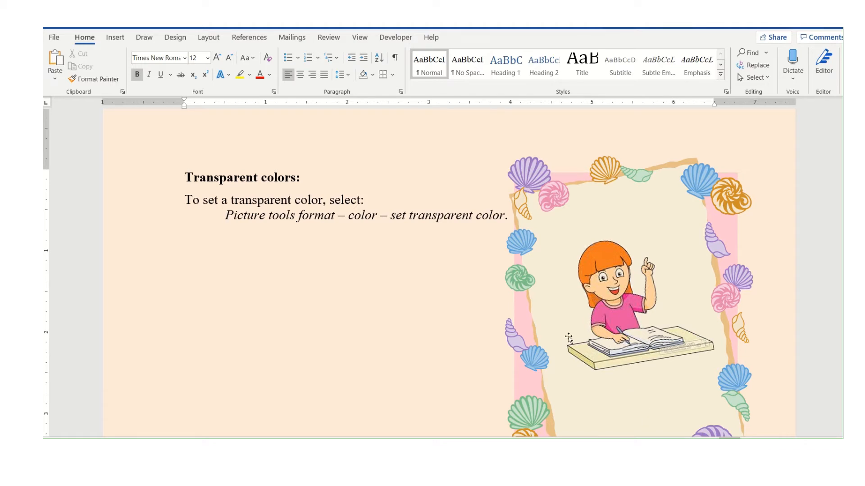
{"action": "left_click_drag", "start_coordinate": [536, 346], "coordinate": [293, 293]}
{"action": "left_click_drag", "start_coordinate": [380, 234], "coordinate": [600, 244]}
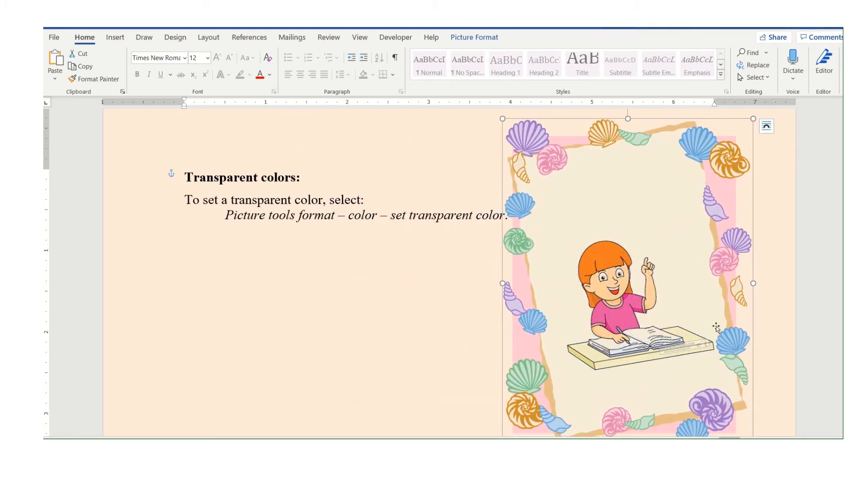
Send the picture of the girl at the desk to the back and nudge the seashell frame slightly right over it
{"action": "right_click", "coordinate": [614, 328]}
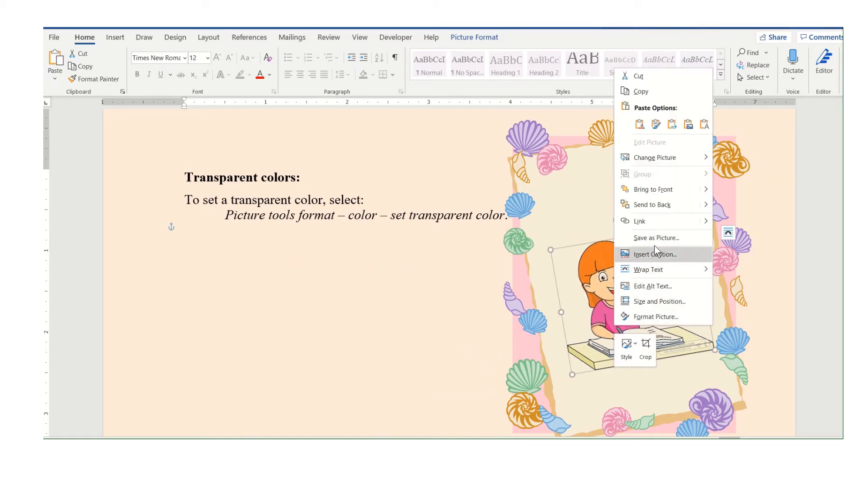
{"action": "left_click", "coordinate": [660, 207]}
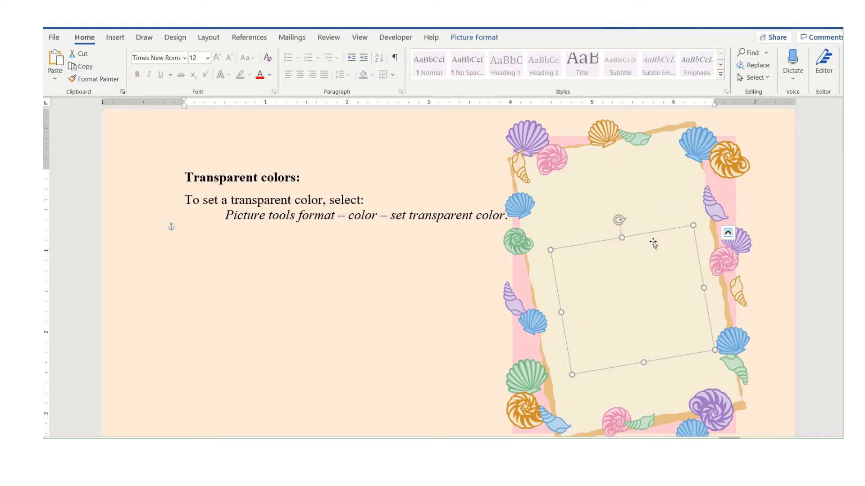
{"action": "left_click", "coordinate": [476, 355]}
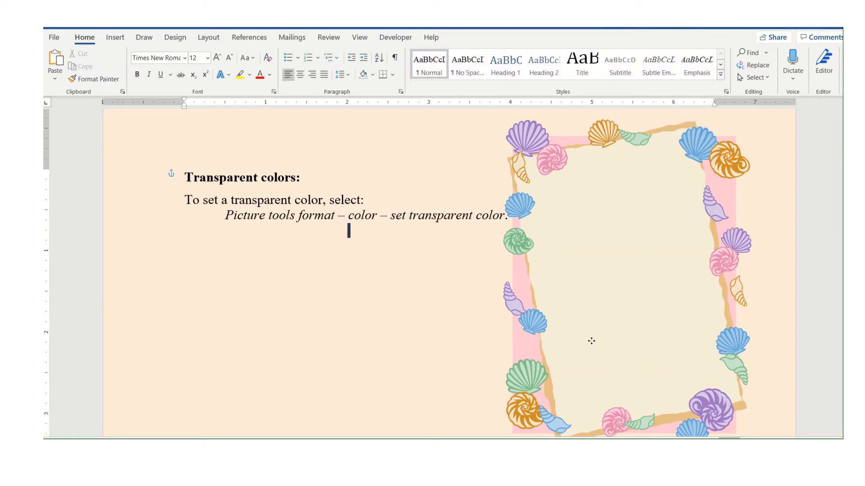
{"action": "left_click_drag", "start_coordinate": [604, 341], "coordinate": [620, 337]}
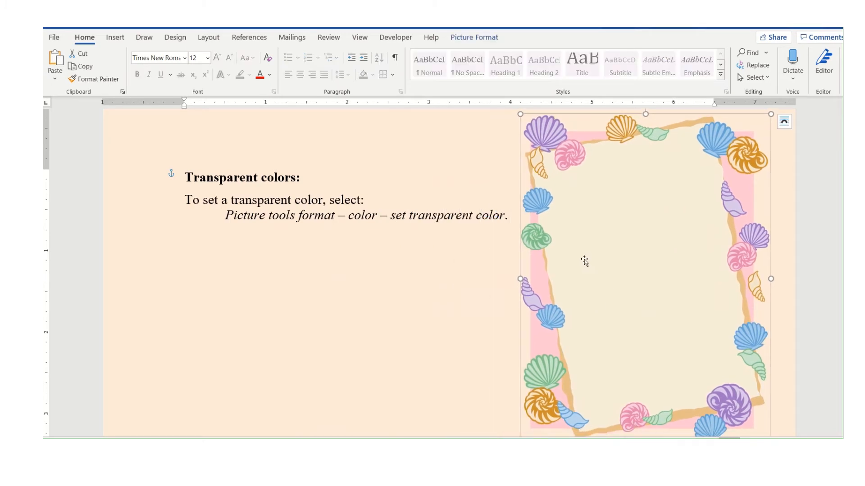
Set the seashell frame's cream interior as its transparent color, then move the frame off the girl picture and back around her
{"action": "left_click", "coordinate": [481, 39]}
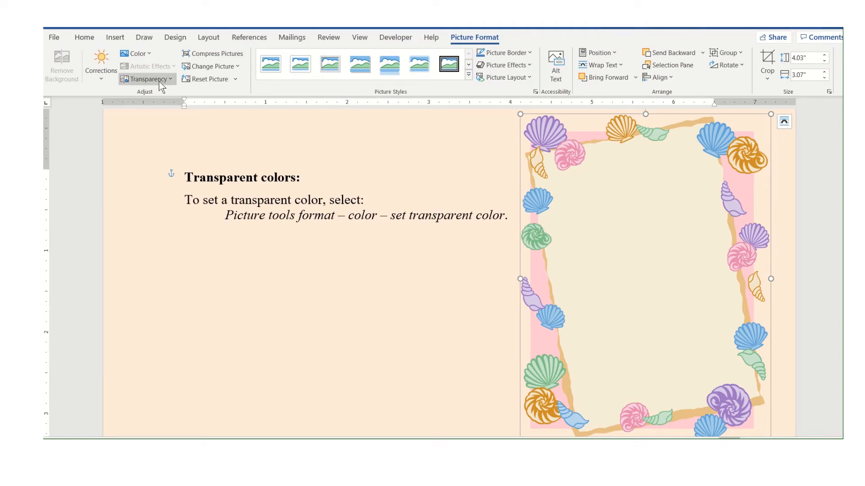
{"action": "left_click", "coordinate": [139, 54]}
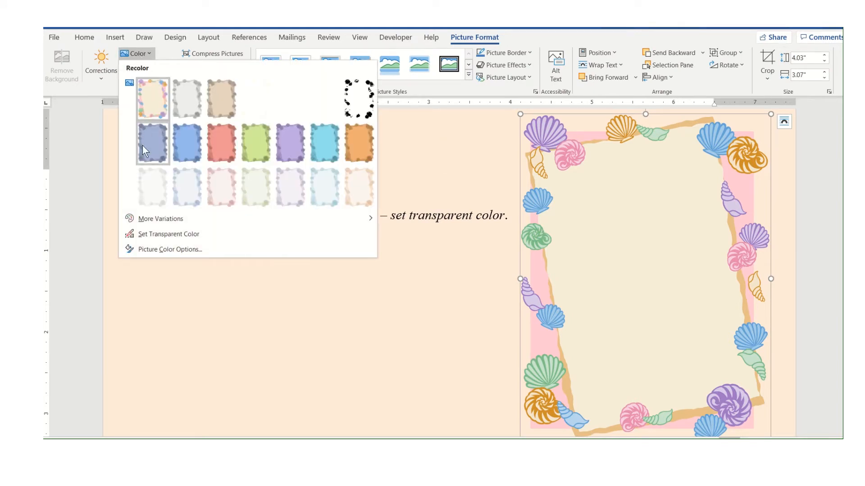
{"action": "left_click", "coordinate": [159, 235]}
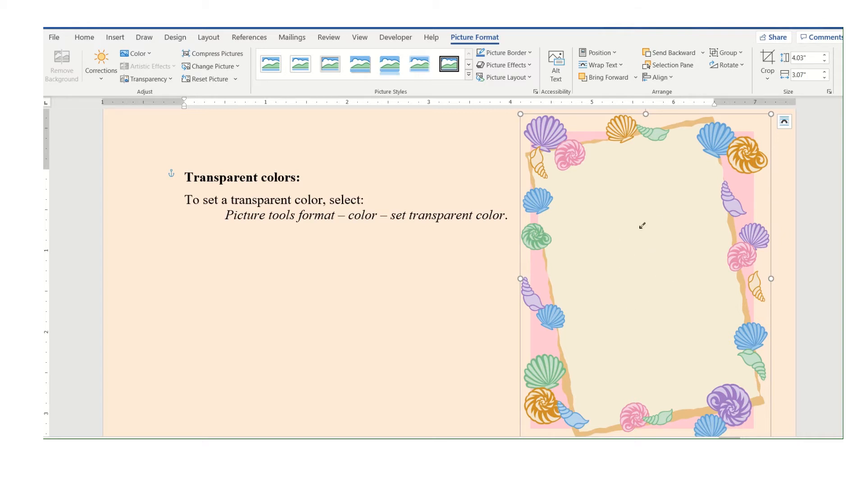
{"action": "left_click", "coordinate": [623, 285]}
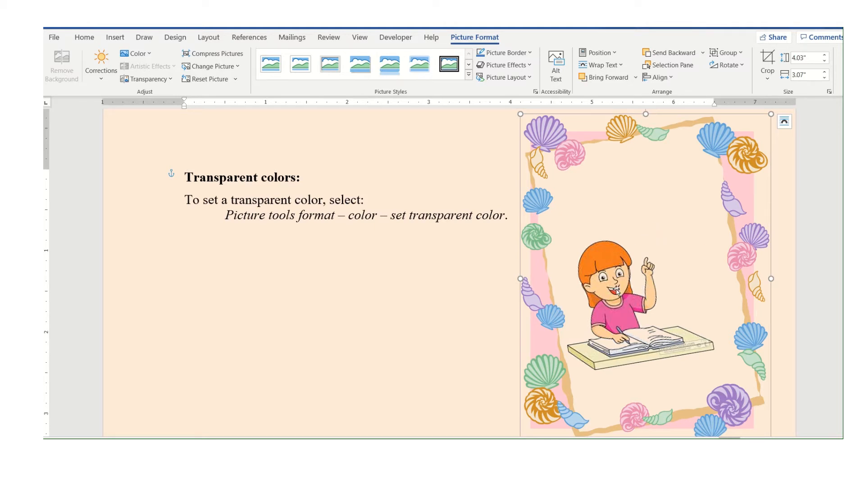
{"action": "left_click_drag", "start_coordinate": [546, 320], "coordinate": [226, 303]}
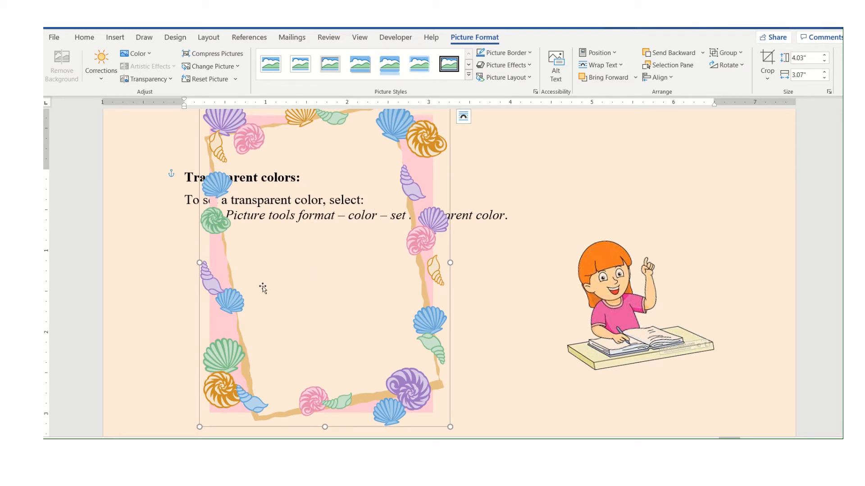
{"action": "left_click_drag", "start_coordinate": [226, 295], "coordinate": [551, 310]}
Set the white background of the Happy Halloween! picture as transparent and move the picture slightly right and down
{"action": "scroll", "coordinate": [326, 233], "scroll_direction": "down", "scroll_amount": 3}
{"action": "scroll", "coordinate": [326, 233], "scroll_direction": "down", "scroll_amount": 5}
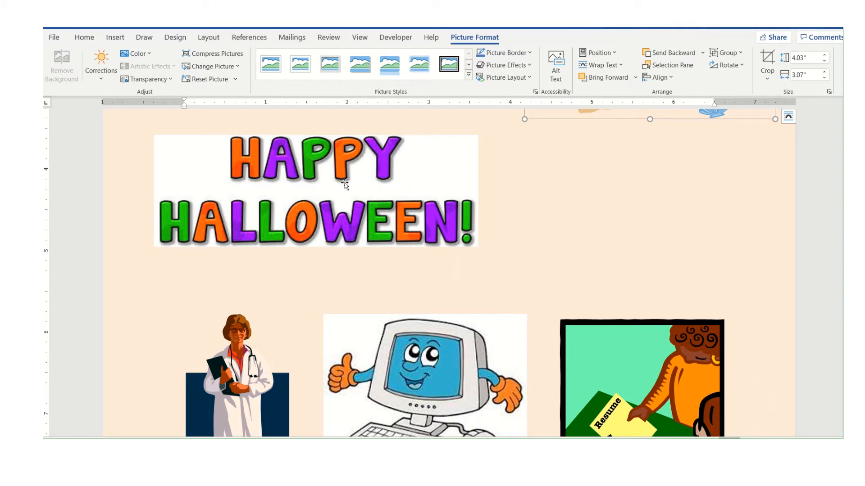
{"action": "left_click", "coordinate": [438, 190]}
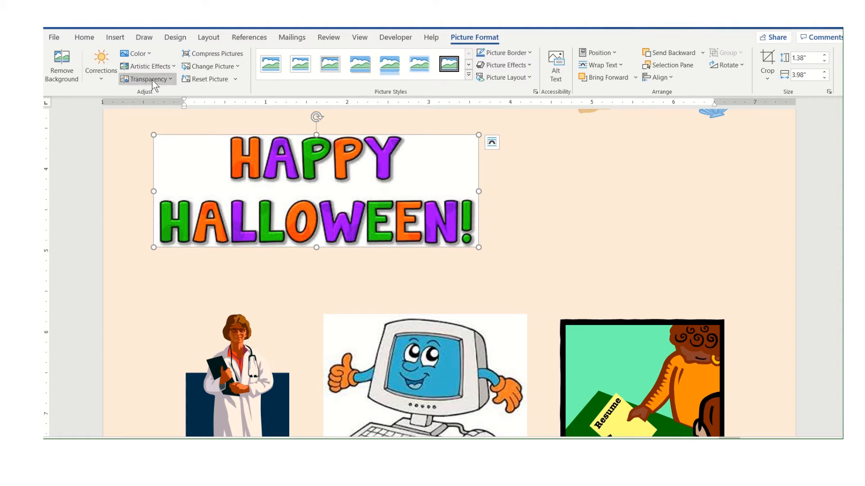
{"action": "left_click", "coordinate": [142, 55]}
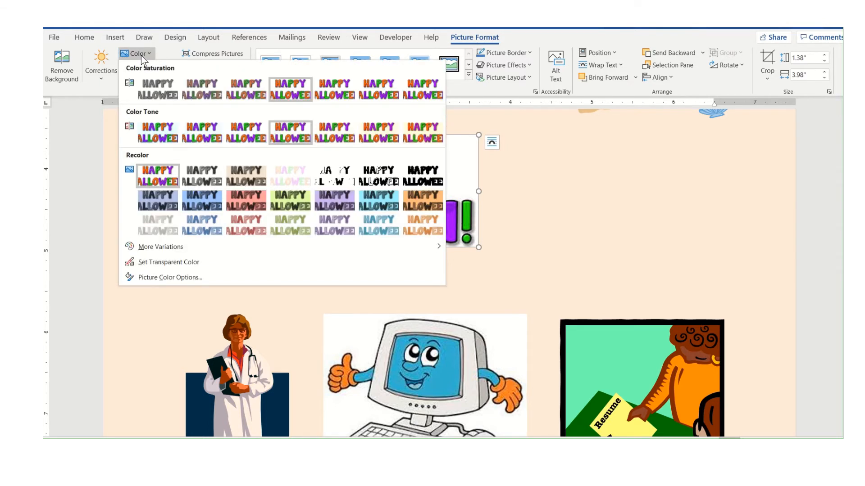
{"action": "left_click", "coordinate": [149, 260]}
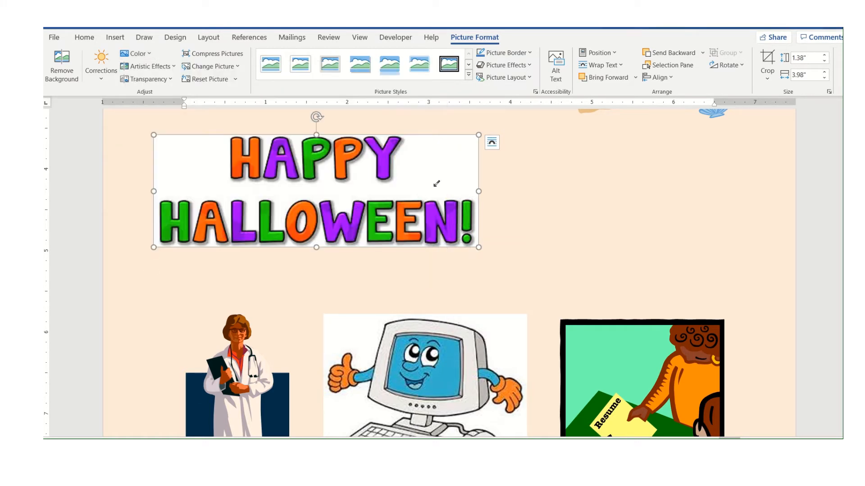
{"action": "left_click", "coordinate": [201, 175]}
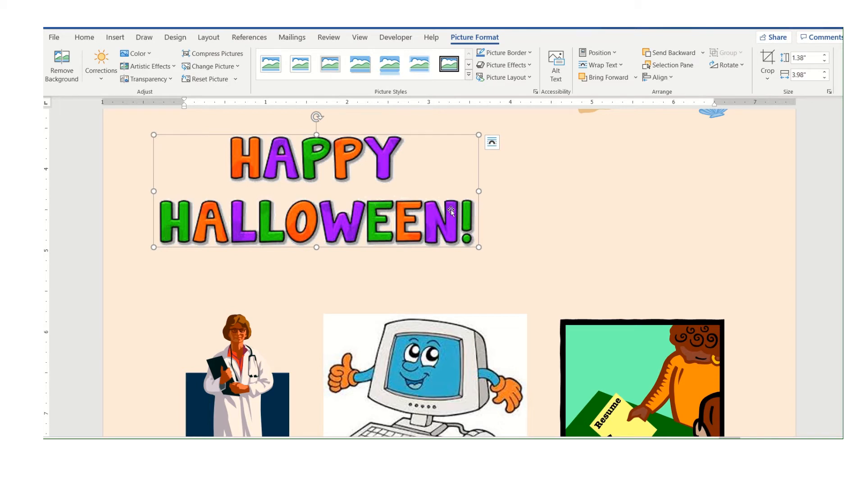
{"action": "left_click_drag", "start_coordinate": [450, 212], "coordinate": [473, 226]}
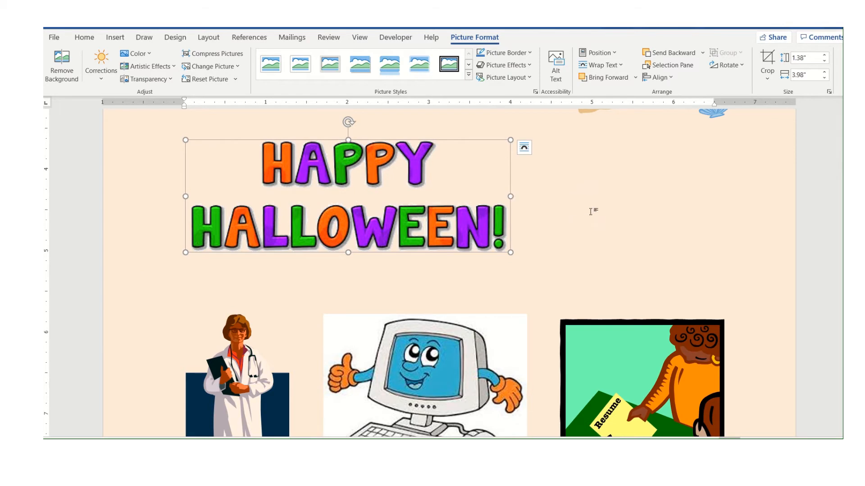
Set the white background of the cartoon computer picture as its transparent color and deselect the picture
{"action": "scroll", "coordinate": [517, 250], "scroll_direction": "down", "scroll_amount": 3}
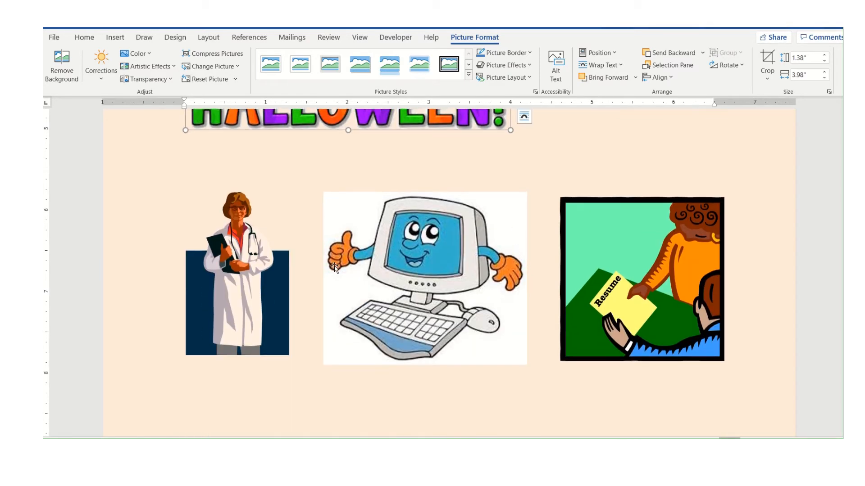
{"action": "left_click", "coordinate": [338, 308]}
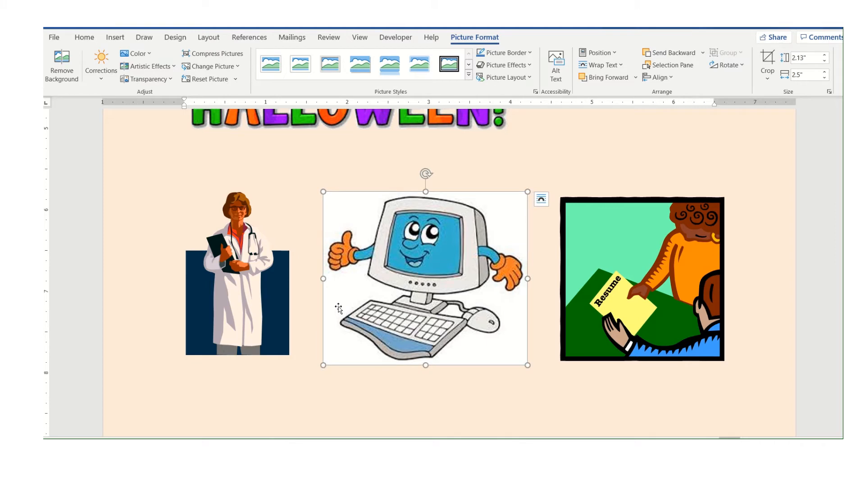
{"action": "left_click", "coordinate": [142, 52]}
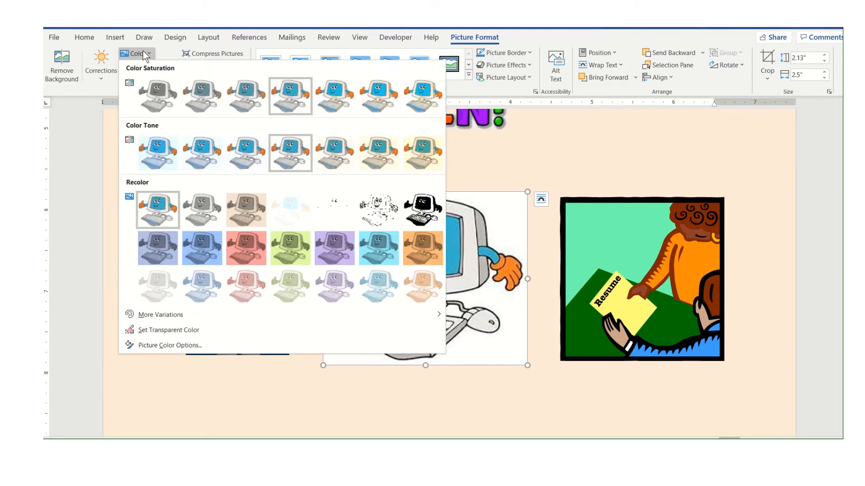
{"action": "left_click", "coordinate": [183, 331]}
{"action": "left_click", "coordinate": [356, 212]}
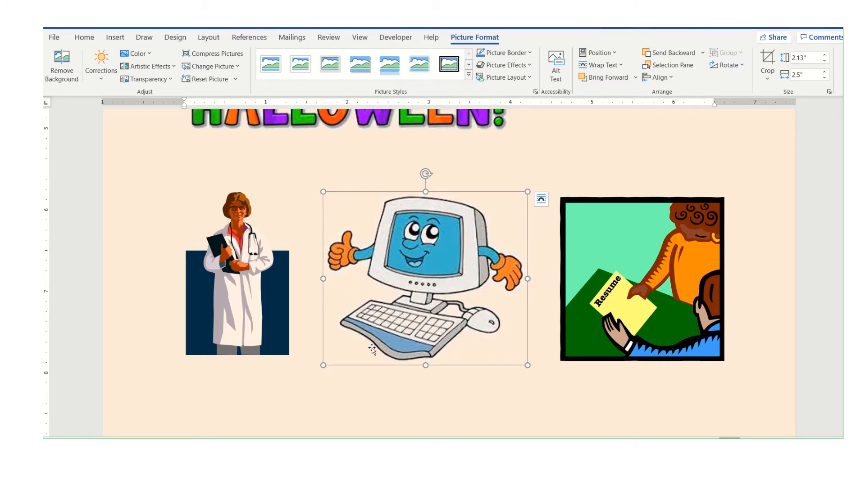
{"action": "left_click", "coordinate": [310, 200]}
Set the dark blue background of the doctor picture as its transparent color
{"action": "scroll", "coordinate": [409, 301], "scroll_direction": "down", "scroll_amount": 8}
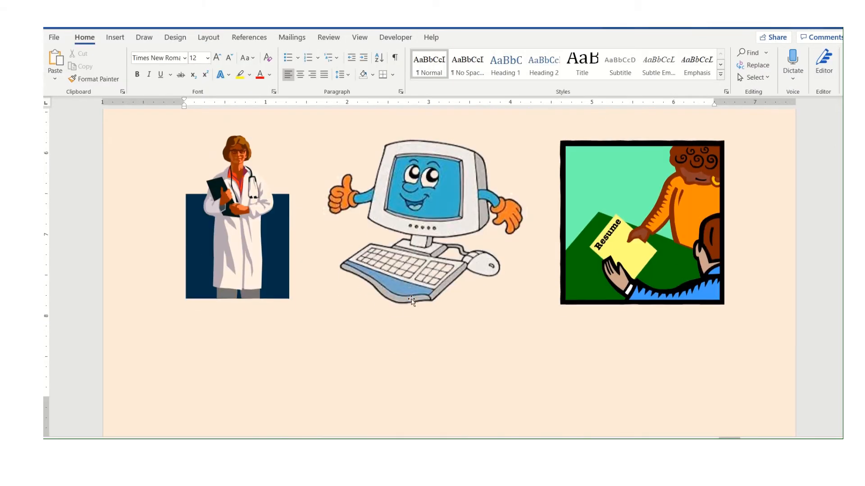
{"action": "scroll", "coordinate": [377, 344], "scroll_direction": "up", "scroll_amount": 8}
{"action": "scroll", "coordinate": [377, 344], "scroll_direction": "down", "scroll_amount": 5}
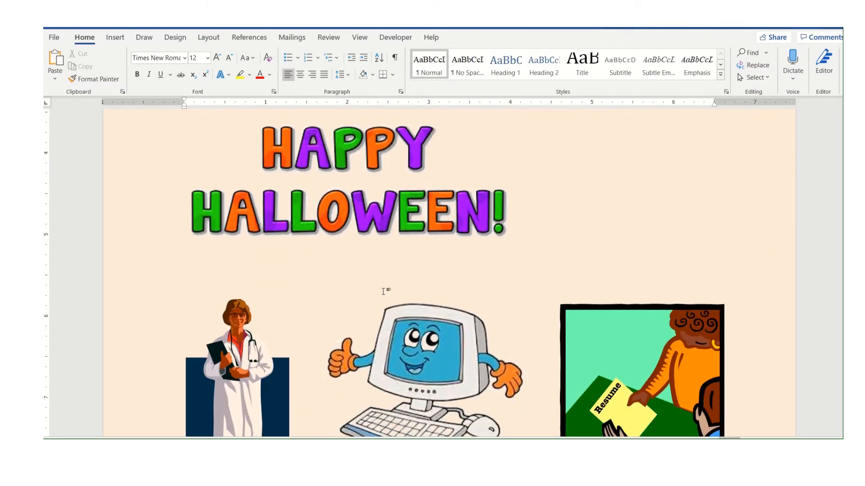
{"action": "scroll", "coordinate": [383, 291], "scroll_direction": "down", "scroll_amount": 3}
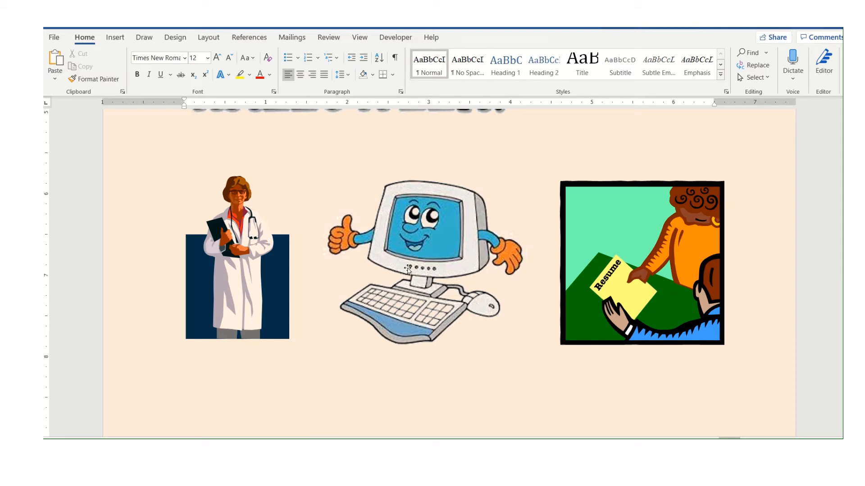
{"action": "left_click", "coordinate": [281, 295]}
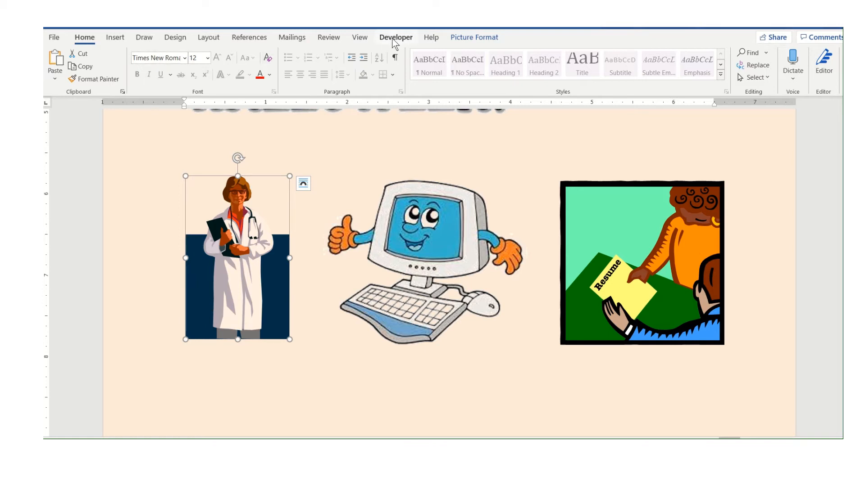
{"action": "left_click", "coordinate": [459, 41]}
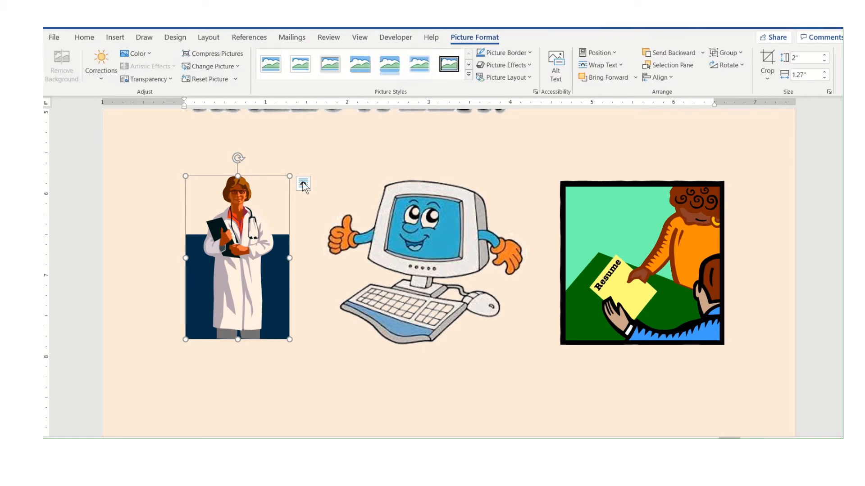
{"action": "left_click", "coordinate": [142, 53]}
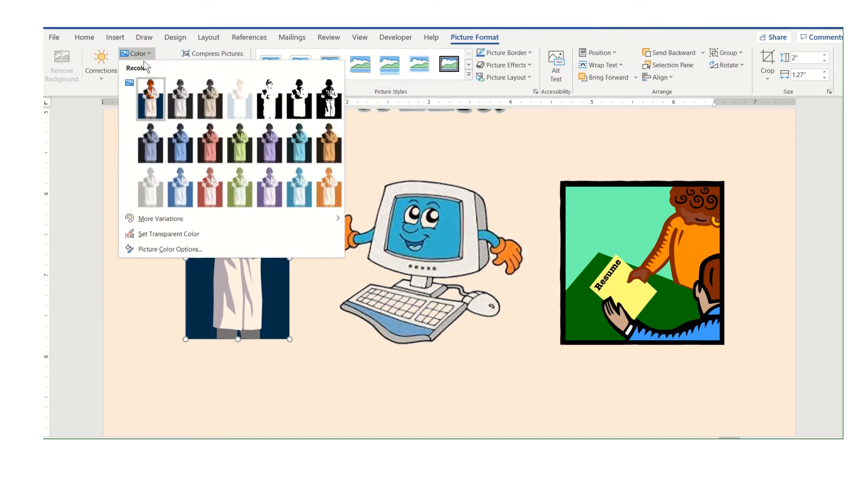
{"action": "left_click", "coordinate": [160, 231]}
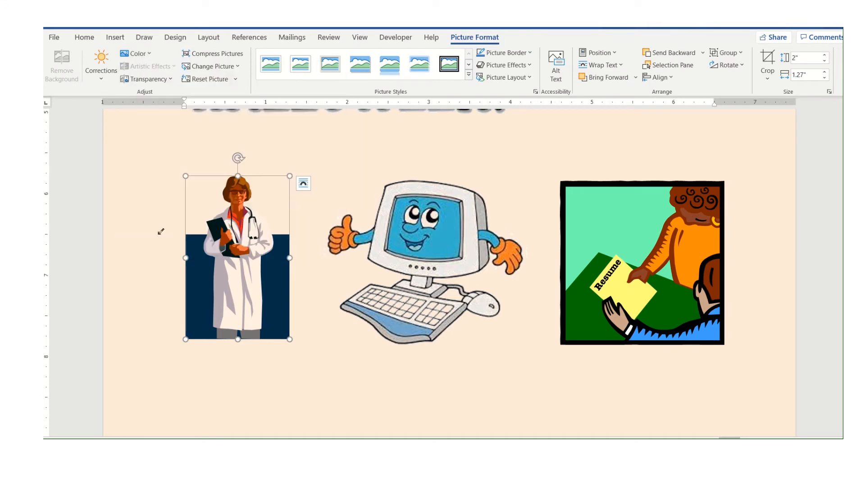
{"action": "left_click", "coordinate": [193, 290]}
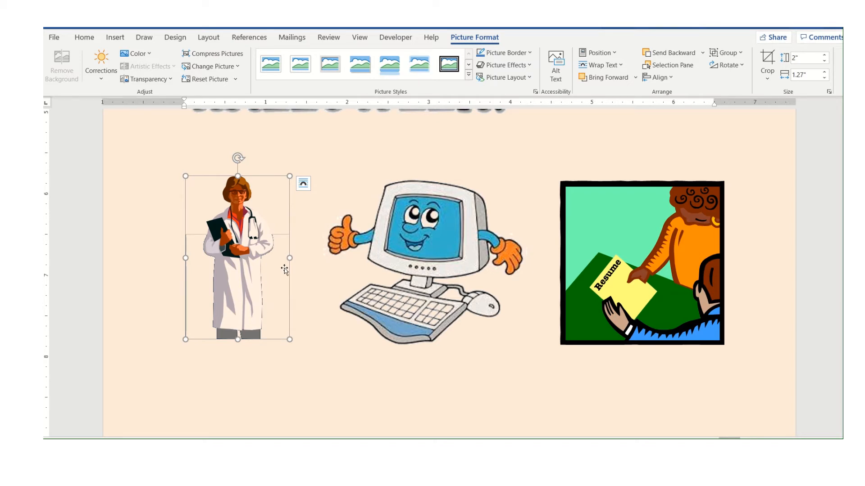
Set the mint green background of the Resume picture as its transparent color
{"action": "left_click", "coordinate": [595, 274]}
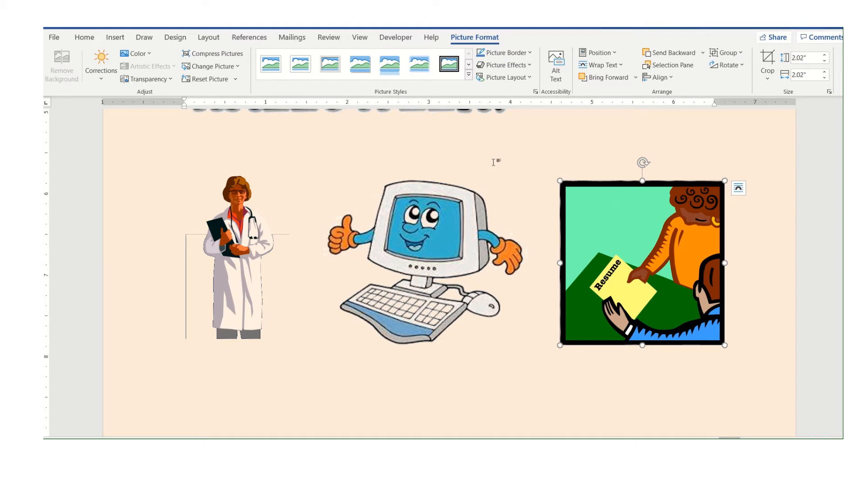
{"action": "left_click", "coordinate": [137, 53]}
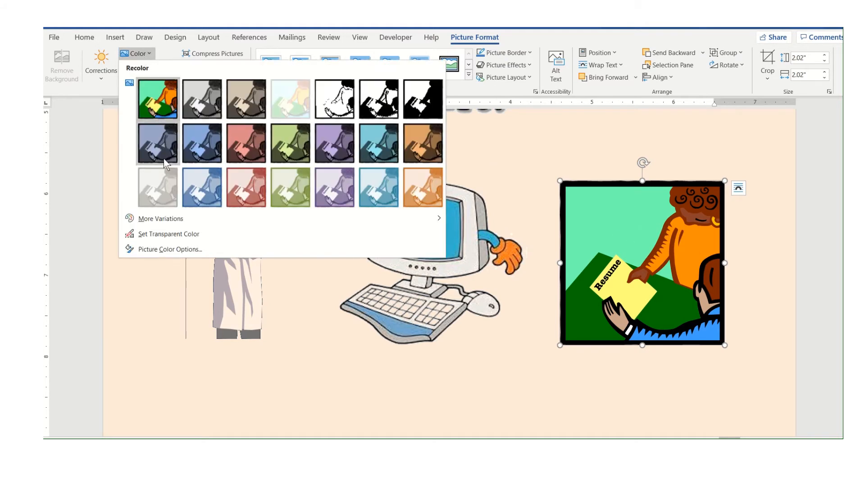
{"action": "left_click", "coordinate": [168, 231]}
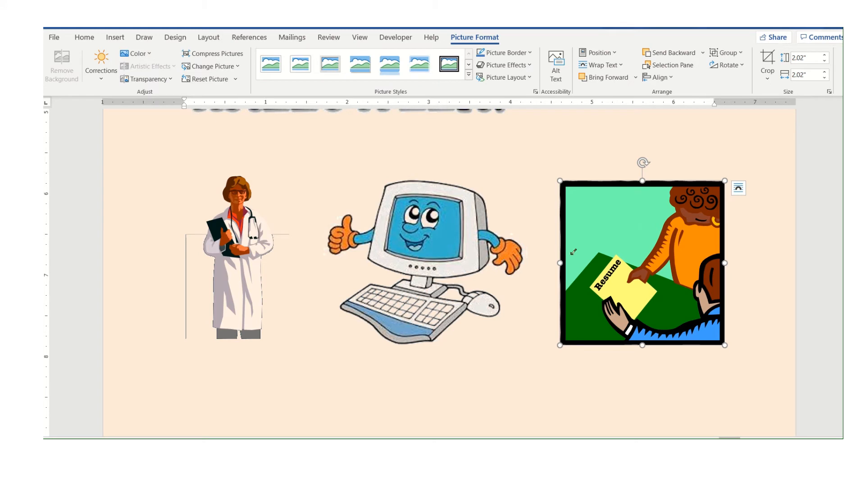
{"action": "left_click", "coordinate": [602, 220]}
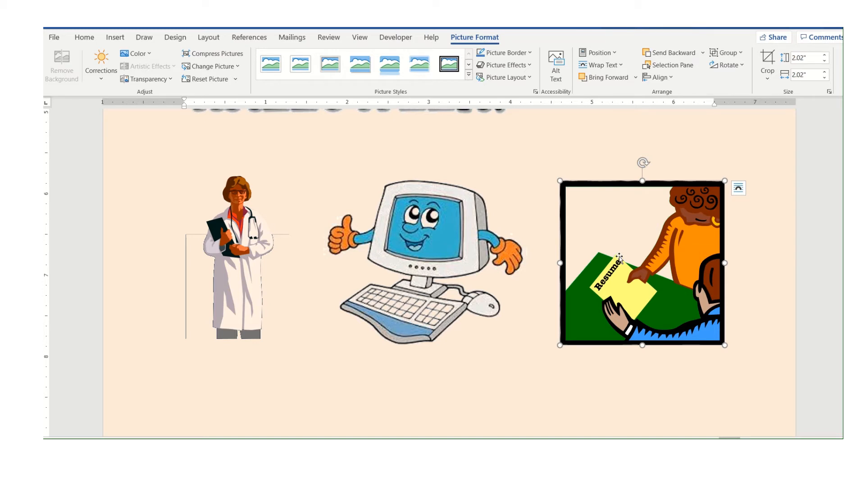
In the Resizing graphics section, enlarge the small yellow pencil to about 1.43" by 6.85" and move it below the other pictures
{"action": "scroll", "coordinate": [649, 379], "scroll_direction": "down", "scroll_amount": 5}
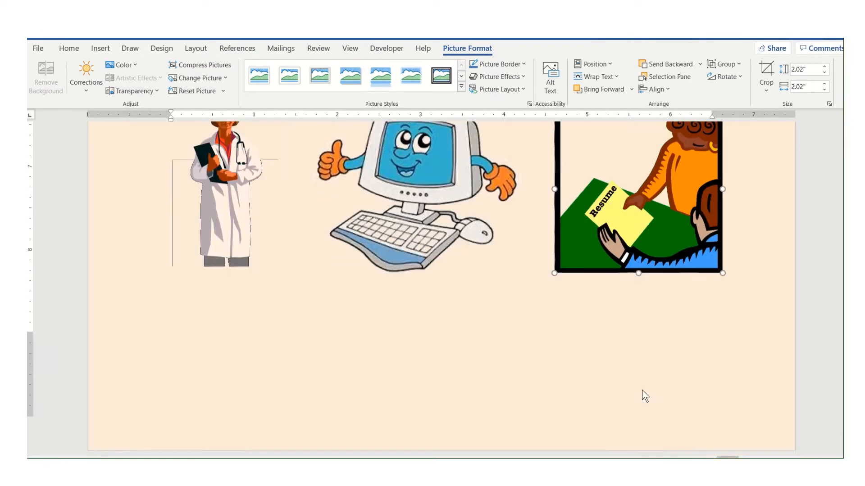
{"action": "scroll", "coordinate": [645, 396], "scroll_direction": "down", "scroll_amount": 6}
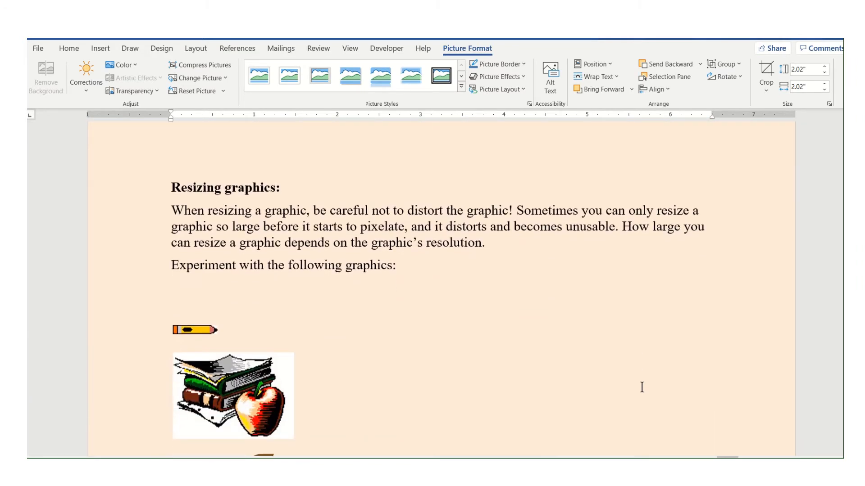
{"action": "scroll", "coordinate": [623, 351], "scroll_direction": "down", "scroll_amount": 4}
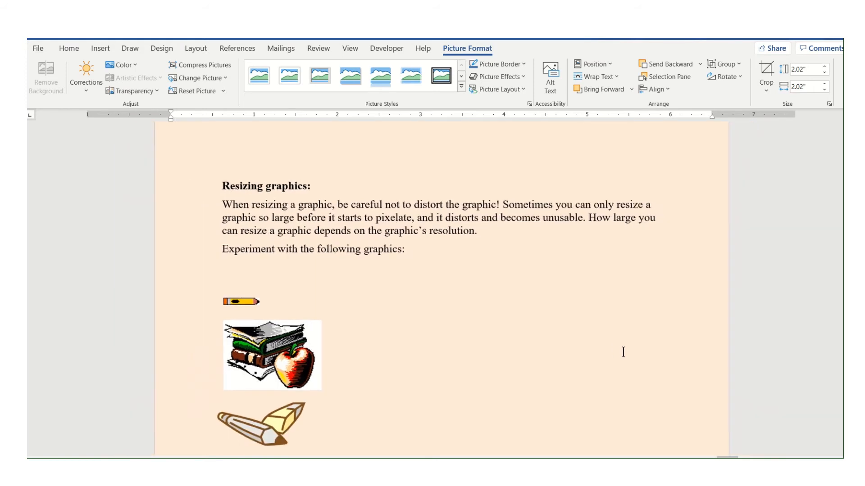
{"action": "scroll", "coordinate": [623, 352], "scroll_direction": "down", "scroll_amount": 2}
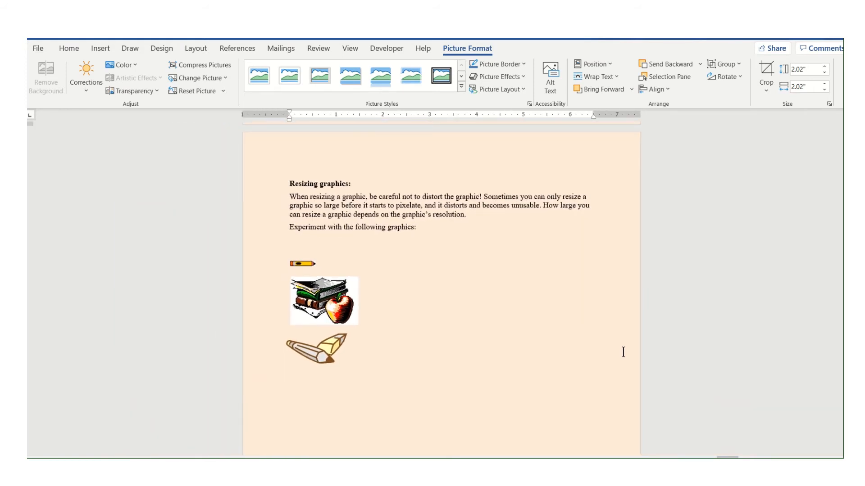
{"action": "scroll", "coordinate": [623, 352], "scroll_direction": "down", "scroll_amount": 1}
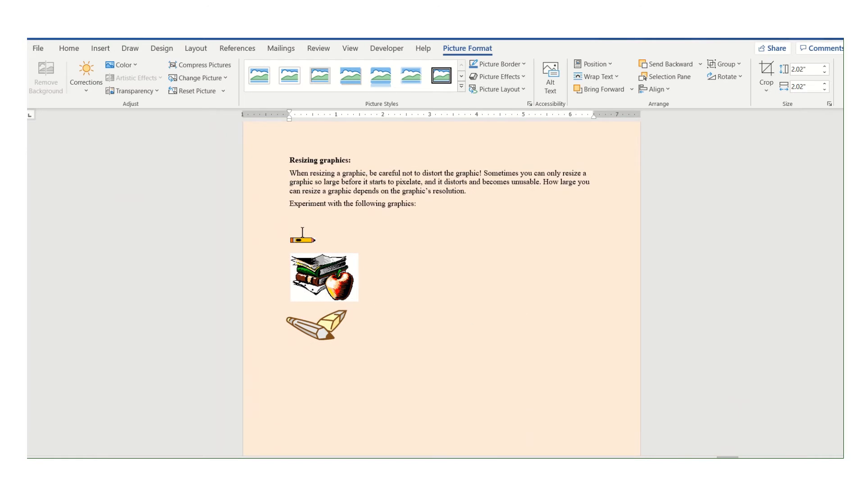
{"action": "left_click", "coordinate": [302, 241]}
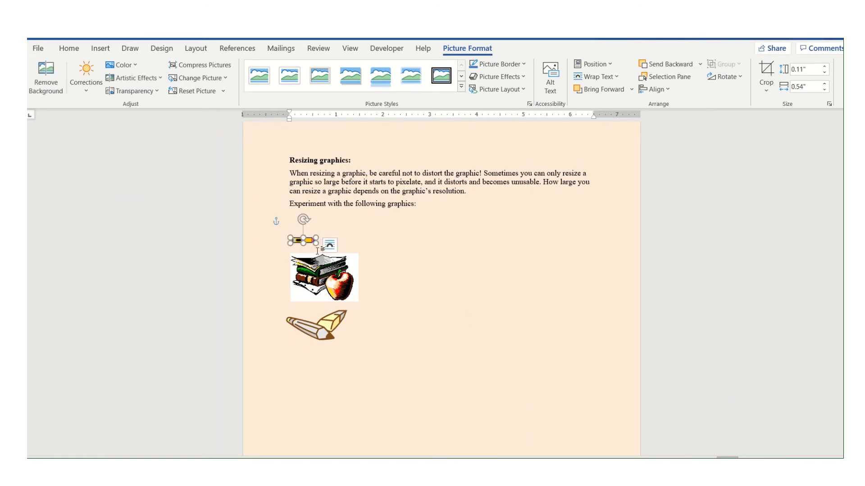
{"action": "mouse_move", "coordinate": [318, 244]}
{"action": "left_mouse_down"}
{"action": "mouse_move", "coordinate": [504, 293]}
{"action": "mouse_move", "coordinate": [611, 304]}
{"action": "left_mouse_up"}
{"action": "left_click_drag", "start_coordinate": [434, 269], "coordinate": [428, 386]}
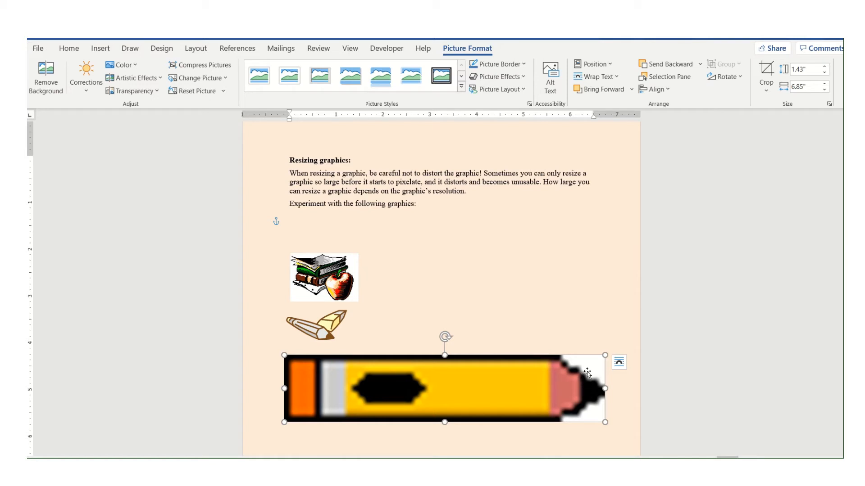
Shrink the yellow pencil picture to about 0.2" by 0.97" and move it above the books-and-apple picture
{"action": "left_click", "coordinate": [585, 339]}
{"action": "left_click", "coordinate": [562, 374]}
{"action": "mouse_move", "coordinate": [603, 422]}
{"action": "left_mouse_down"}
{"action": "mouse_move", "coordinate": [396, 378]}
{"action": "mouse_move", "coordinate": [340, 342]}
{"action": "mouse_move", "coordinate": [467, 297]}
{"action": "mouse_move", "coordinate": [487, 250]}
{"action": "left_mouse_up"}
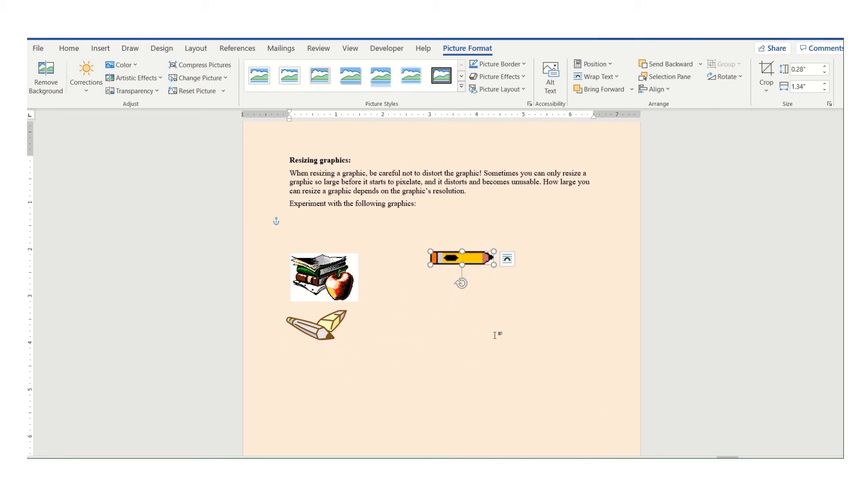
{"action": "scroll", "coordinate": [498, 343], "scroll_direction": "up", "scroll_amount": 3, "text": "ctrl"}
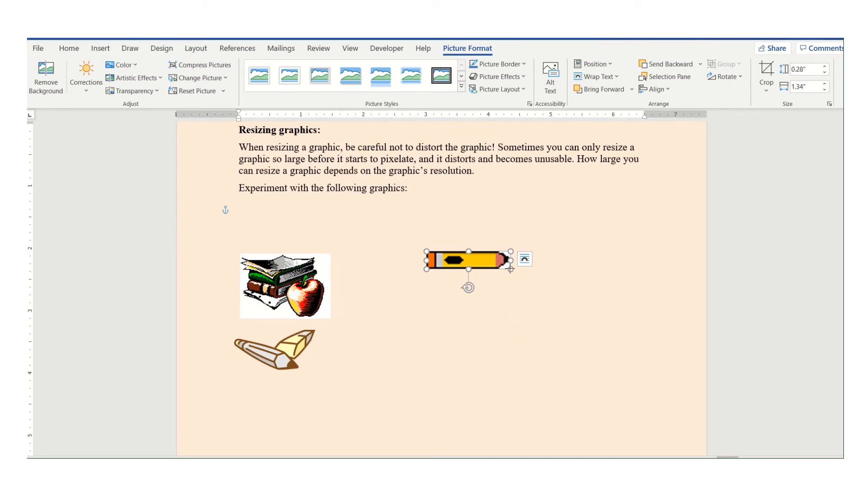
{"action": "left_click_drag", "start_coordinate": [510, 269], "coordinate": [487, 265]}
{"action": "left_click", "coordinate": [478, 295]}
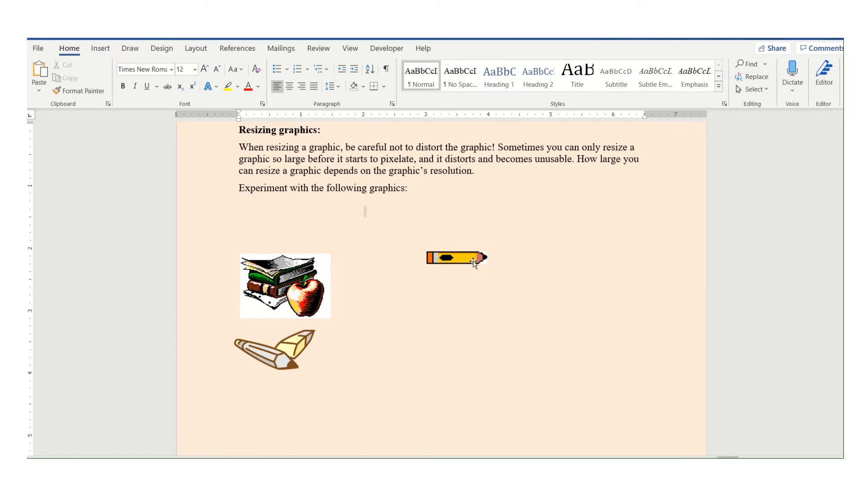
{"action": "mouse_move", "coordinate": [473, 262]}
{"action": "left_mouse_down"}
{"action": "mouse_move", "coordinate": [448, 274]}
{"action": "mouse_move", "coordinate": [289, 225]}
{"action": "left_mouse_up"}
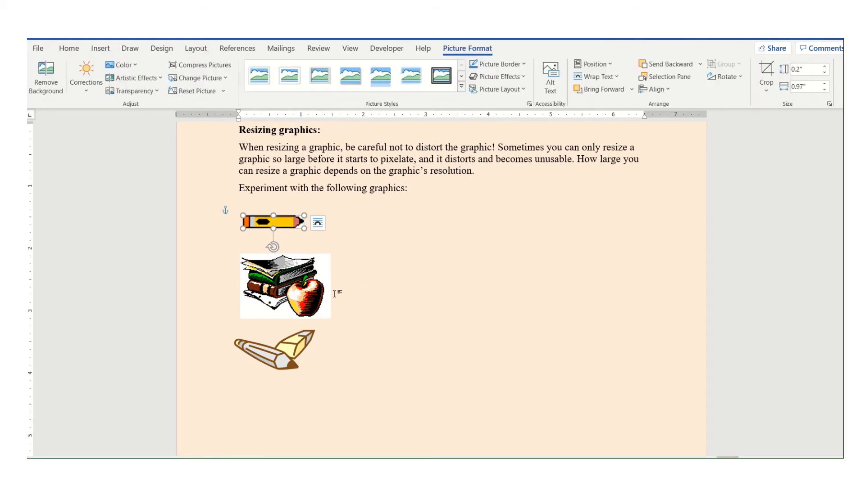
Enlarge the books-and-apple picture proportionally to about 4.51" by 6.3"
{"action": "left_click", "coordinate": [319, 295]}
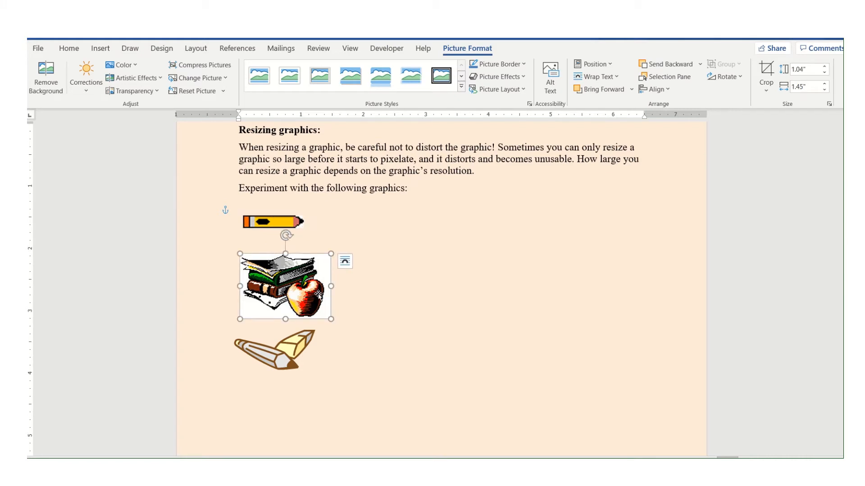
{"action": "scroll", "coordinate": [318, 295], "scroll_direction": "down", "scroll_amount": 2}
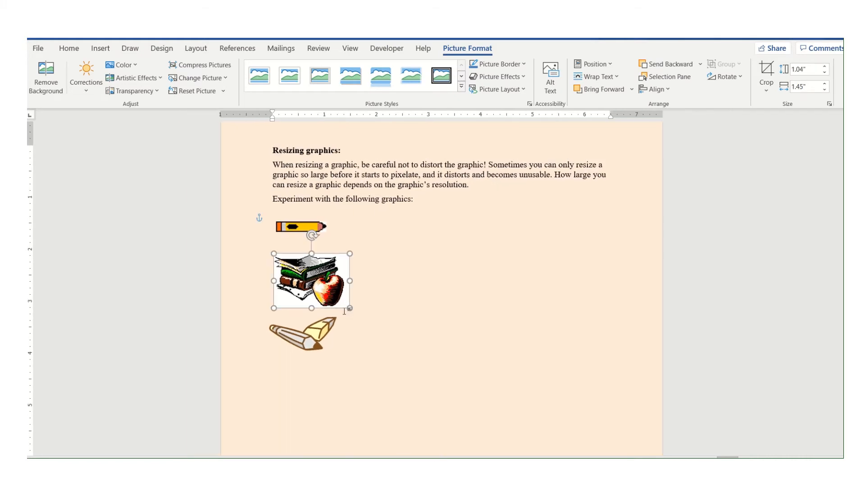
{"action": "left_click_drag", "start_coordinate": [348, 307], "coordinate": [580, 393]}
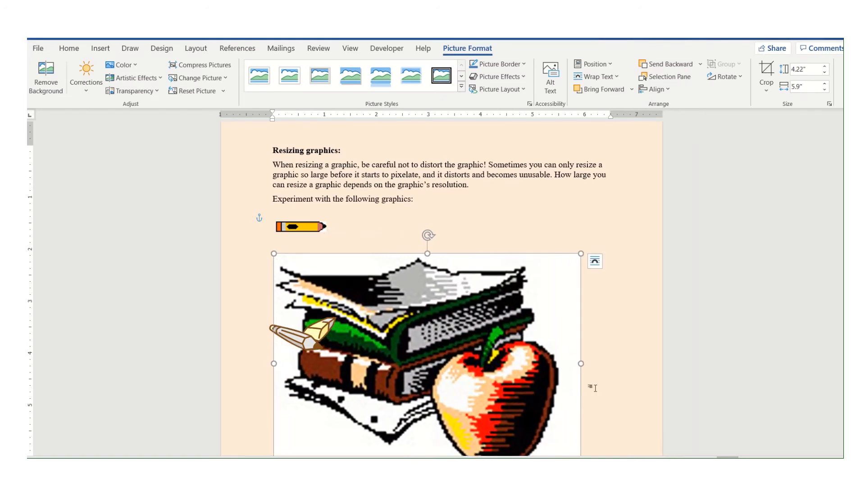
{"action": "scroll", "coordinate": [579, 353], "scroll_direction": "down", "scroll_amount": 3}
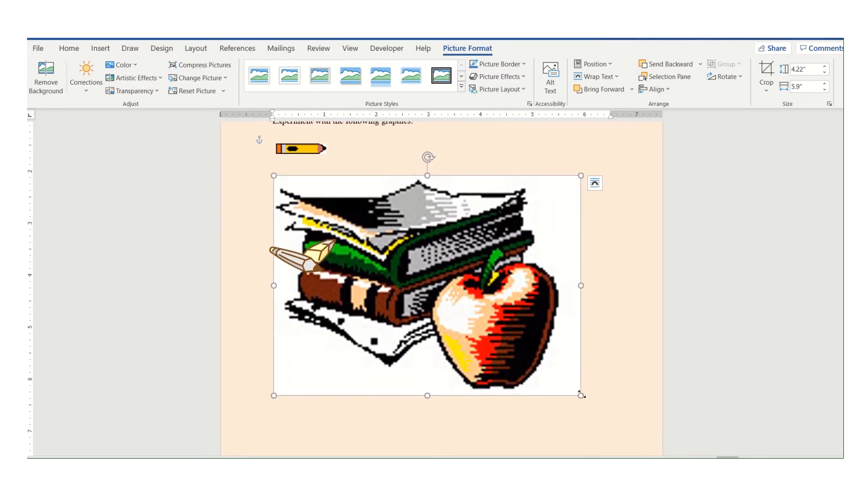
{"action": "left_click_drag", "start_coordinate": [581, 395], "coordinate": [602, 410]}
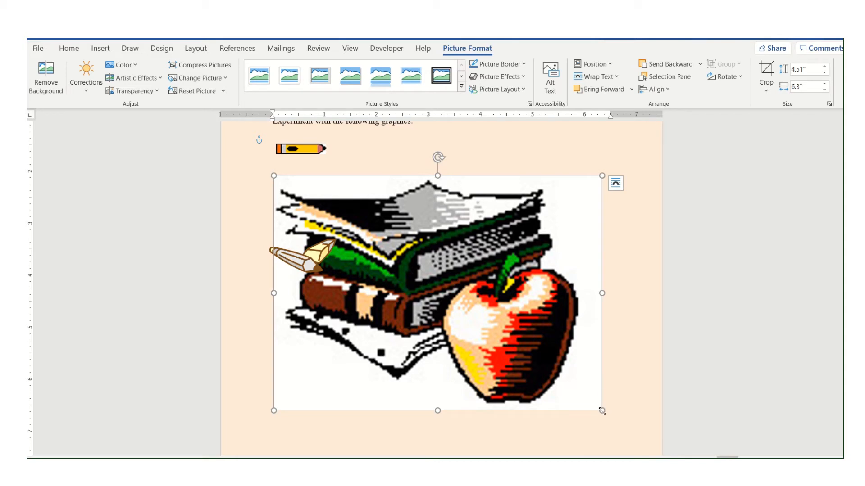
Shrink the books-and-apple picture to about 1.31" by 1.83" and move it to the right of the yellow pencil
{"action": "left_click_drag", "start_coordinate": [602, 410], "coordinate": [453, 304]}
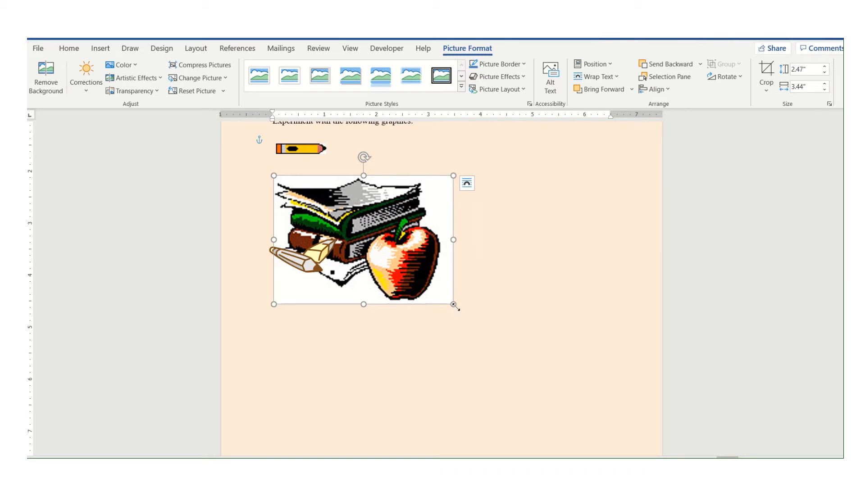
{"action": "left_click_drag", "start_coordinate": [455, 306], "coordinate": [369, 245]}
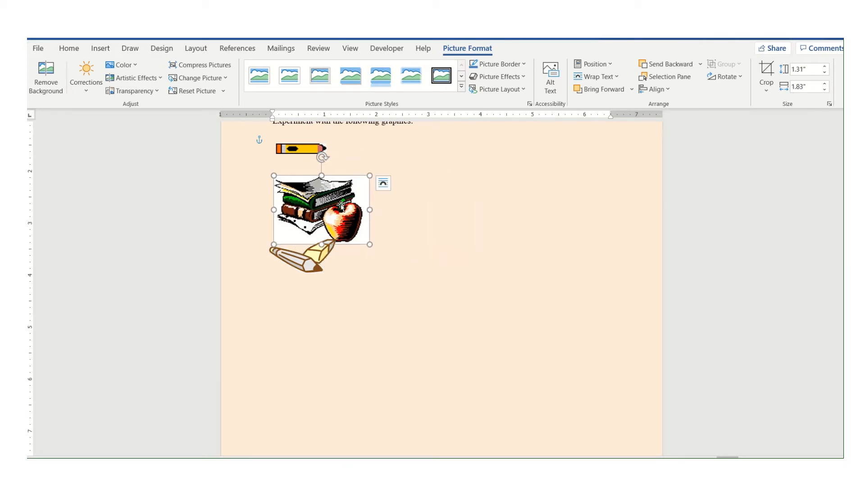
{"action": "left_click_drag", "start_coordinate": [337, 201], "coordinate": [425, 165]}
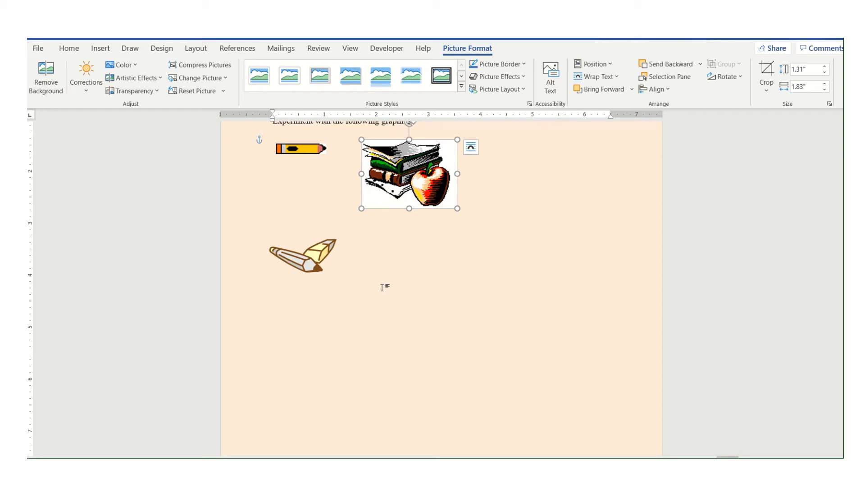
Enlarge the gray pencil and eraser picture to about 2.42" by 4.75", then select the books-and-apple picture
{"action": "left_click", "coordinate": [310, 261]}
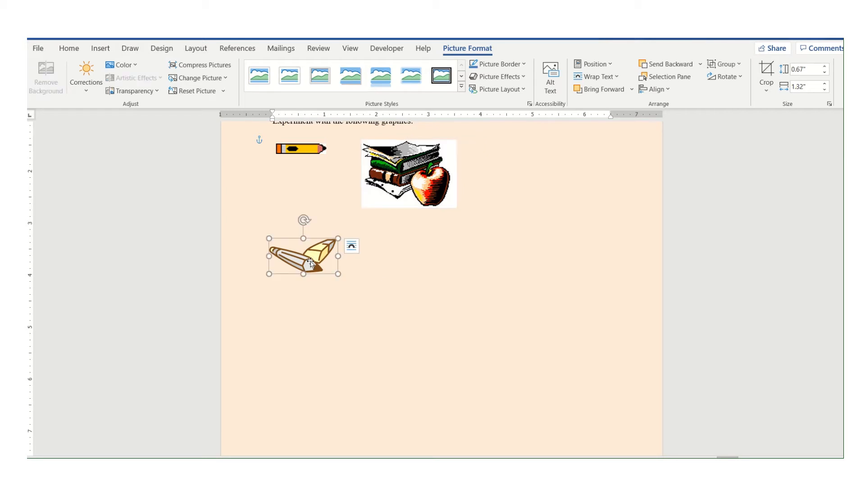
{"action": "mouse_move", "coordinate": [336, 276]}
{"action": "left_mouse_down"}
{"action": "mouse_move", "coordinate": [609, 400]}
{"action": "mouse_move", "coordinate": [500, 387]}
{"action": "mouse_move", "coordinate": [480, 363]}
{"action": "mouse_move", "coordinate": [625, 411]}
{"action": "mouse_move", "coordinate": [491, 365]}
{"action": "left_mouse_up"}
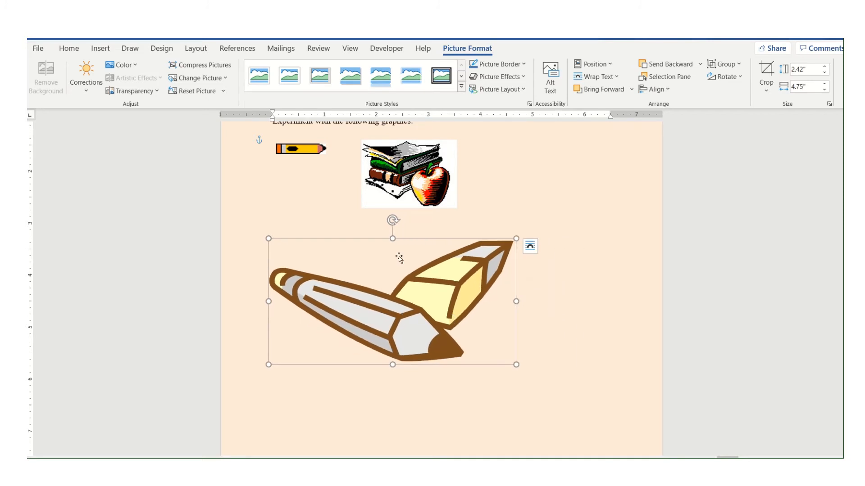
{"action": "left_click", "coordinate": [322, 154]}
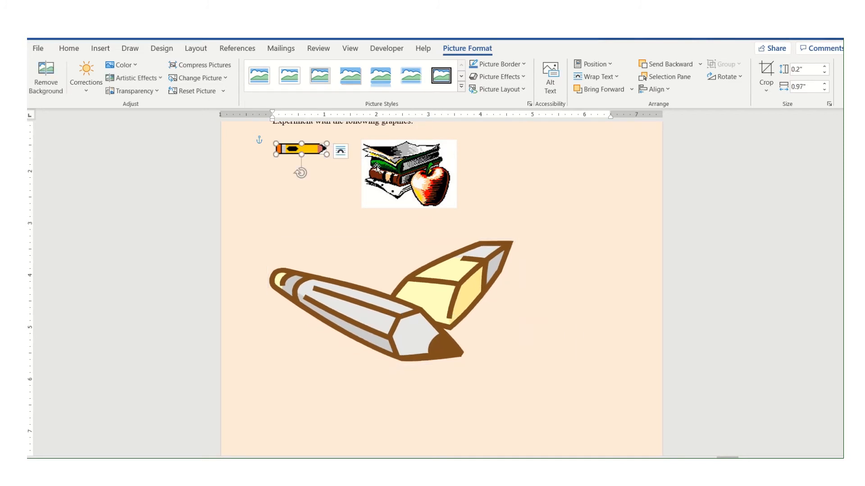
{"action": "left_click", "coordinate": [399, 177]}
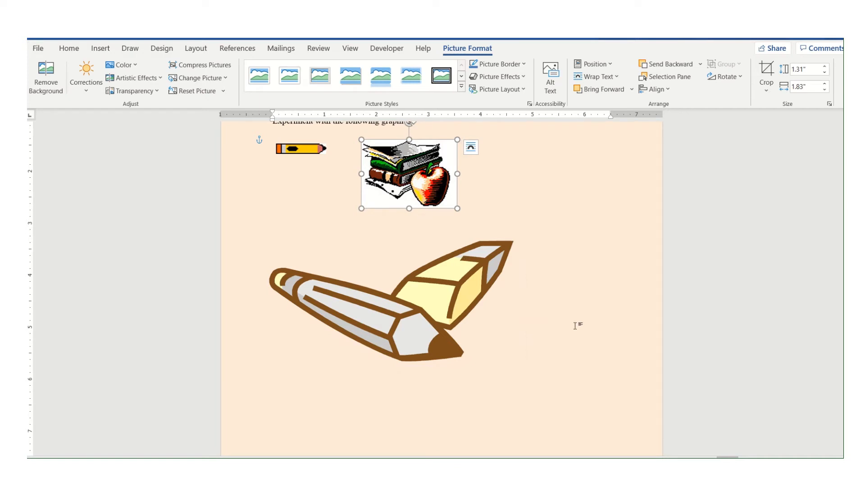
Enlarge the small lake picture below the large one on the resize-and-compare page to about 4.86" by 6.47"
{"action": "scroll", "coordinate": [574, 326], "scroll_direction": "down", "scroll_amount": 10}
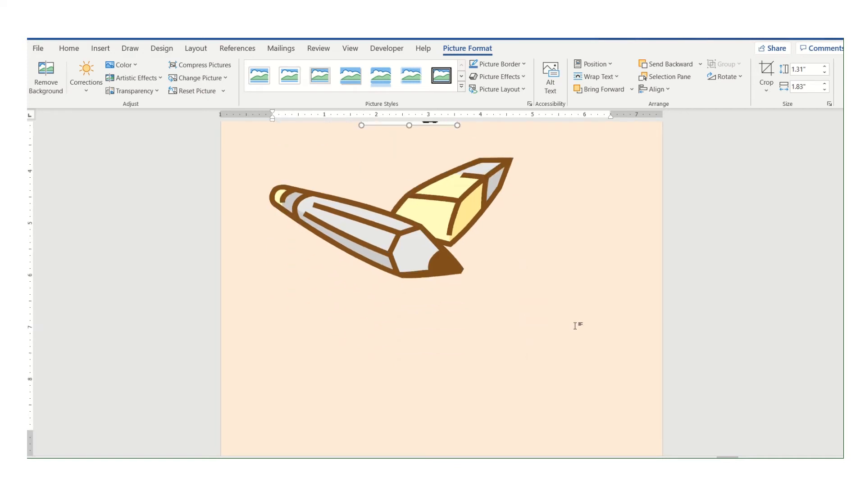
{"action": "scroll", "coordinate": [575, 328], "scroll_direction": "down", "scroll_amount": 5}
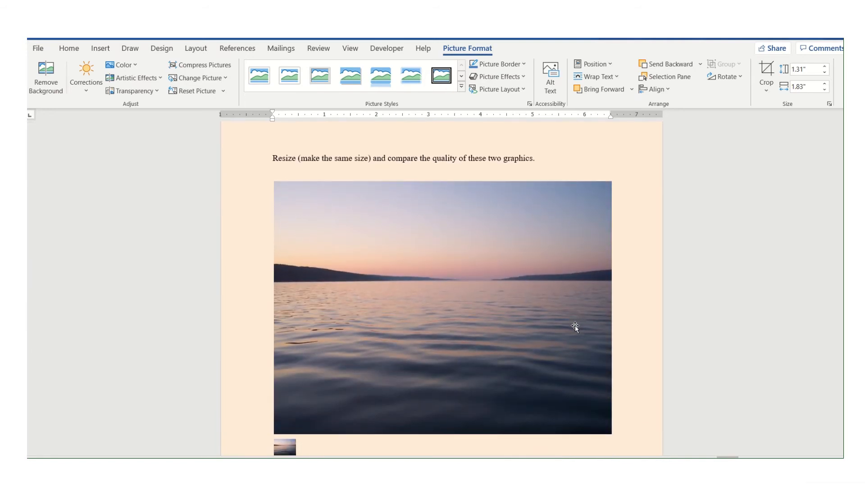
{"action": "left_click", "coordinate": [526, 312]}
{"action": "scroll", "coordinate": [526, 312], "scroll_direction": "down", "scroll_amount": 6}
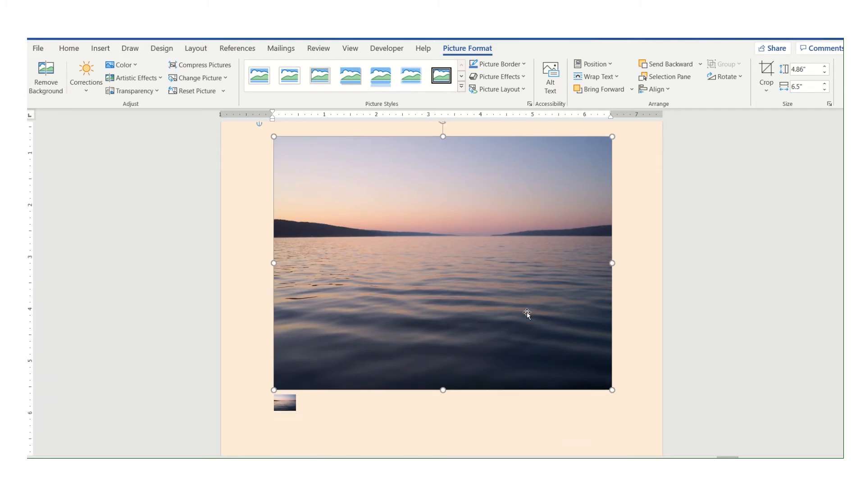
{"action": "left_click", "coordinate": [283, 297]}
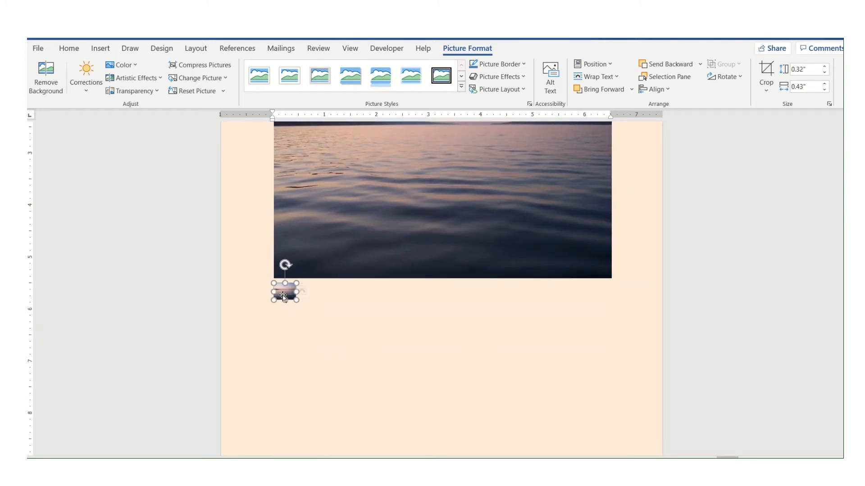
{"action": "scroll", "coordinate": [399, 310], "scroll_direction": "up", "scroll_amount": 6}
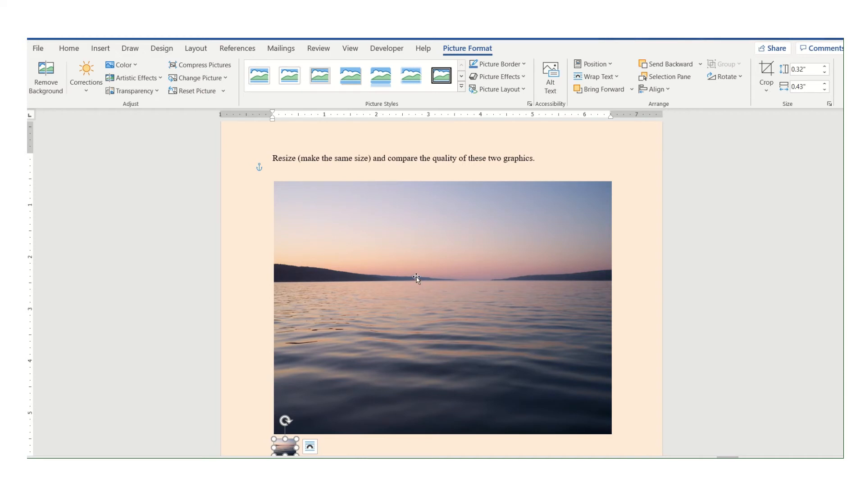
{"action": "scroll", "coordinate": [416, 278], "scroll_direction": "down", "scroll_amount": 3}
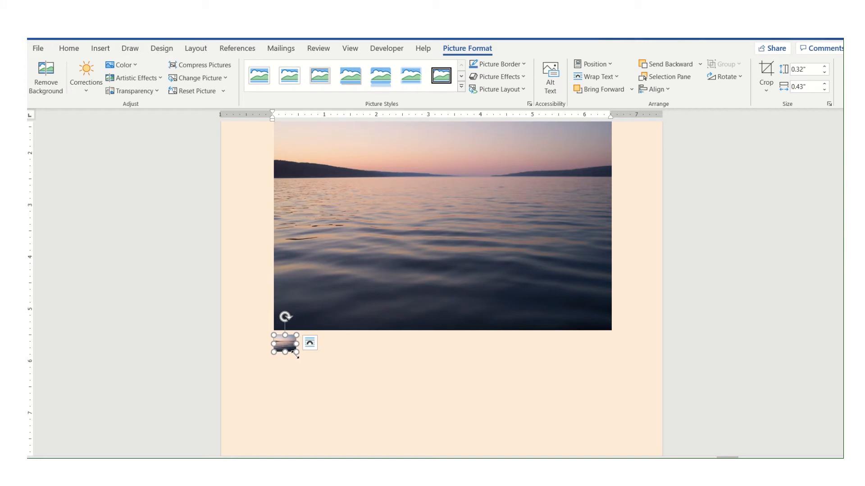
{"action": "left_click_drag", "start_coordinate": [295, 354], "coordinate": [613, 446]}
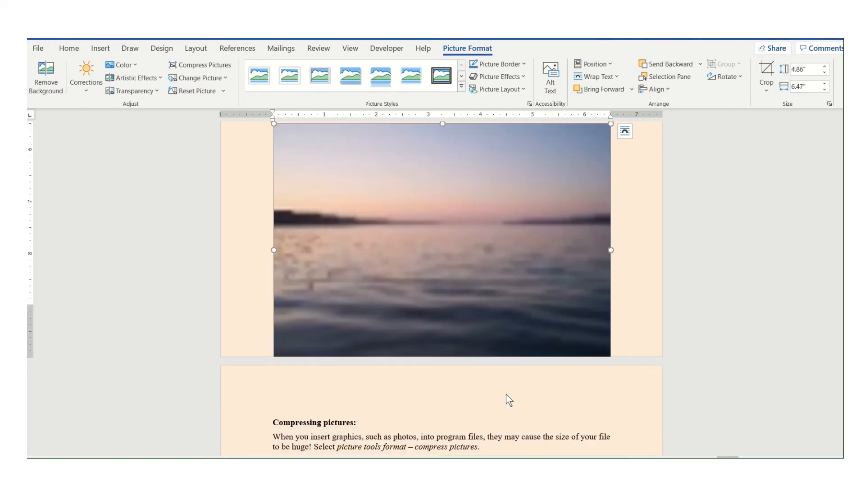
Compare the two large lake pictures, shrink the lower one to about 2.91" by 3.87" and move it slightly inward
{"action": "scroll", "coordinate": [507, 394], "scroll_direction": "up", "scroll_amount": 5}
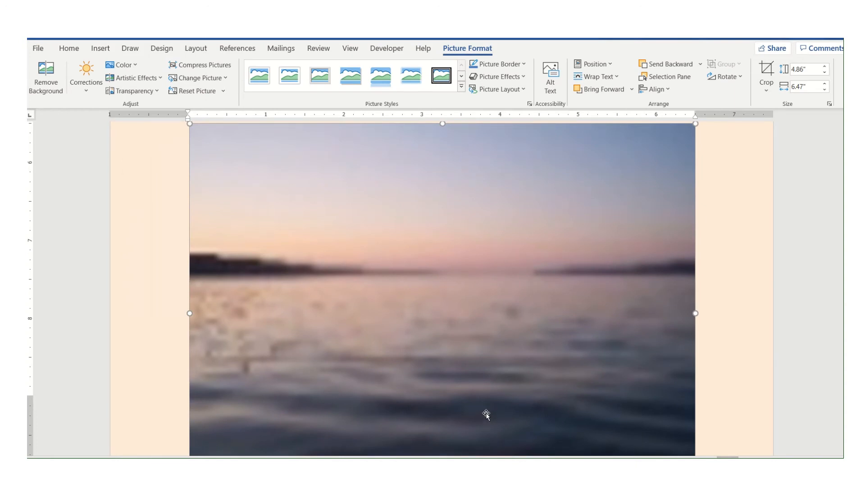
{"action": "scroll", "coordinate": [486, 415], "scroll_direction": "up", "scroll_amount": 10}
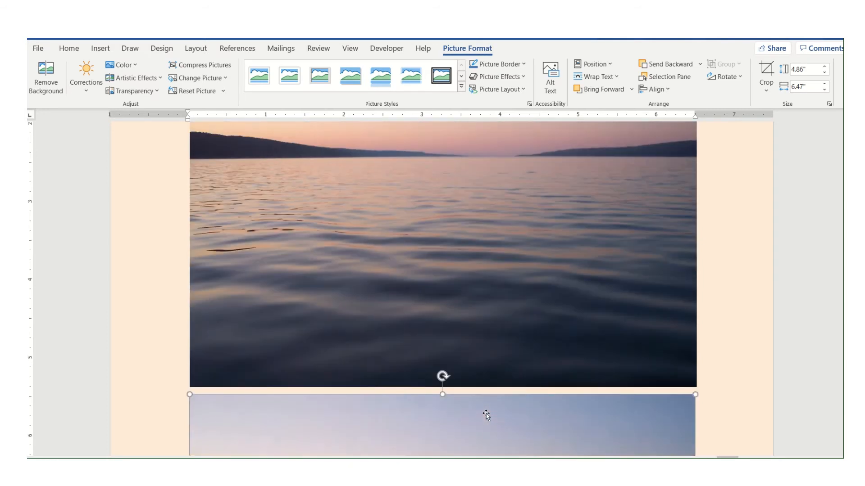
{"action": "scroll", "coordinate": [486, 414], "scroll_direction": "up", "scroll_amount": 2}
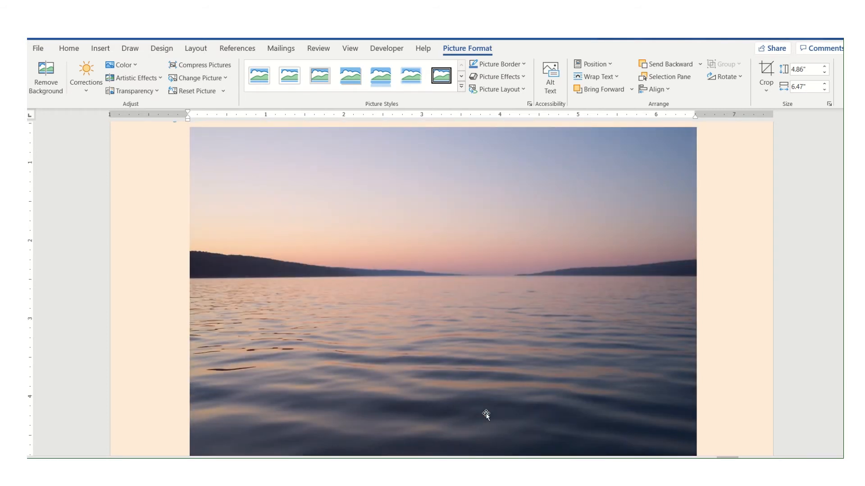
{"action": "scroll", "coordinate": [486, 414], "scroll_direction": "down", "scroll_amount": 10}
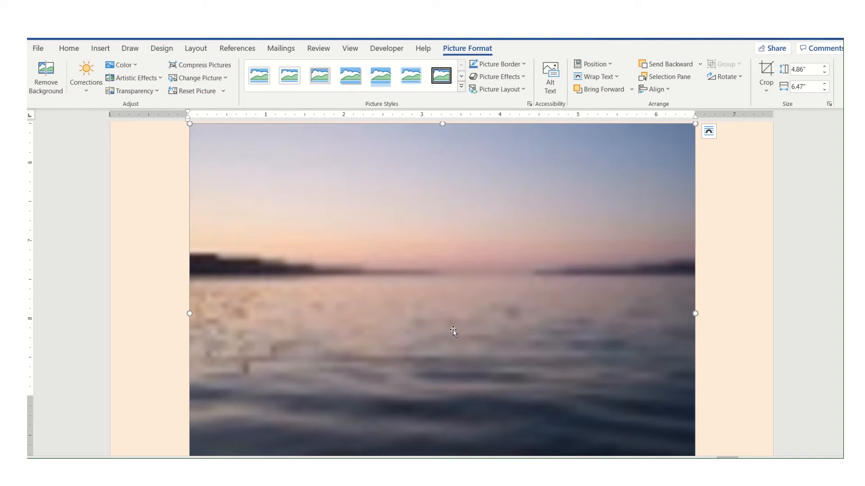
{"action": "scroll", "coordinate": [453, 331], "scroll_direction": "up", "scroll_amount": 3}
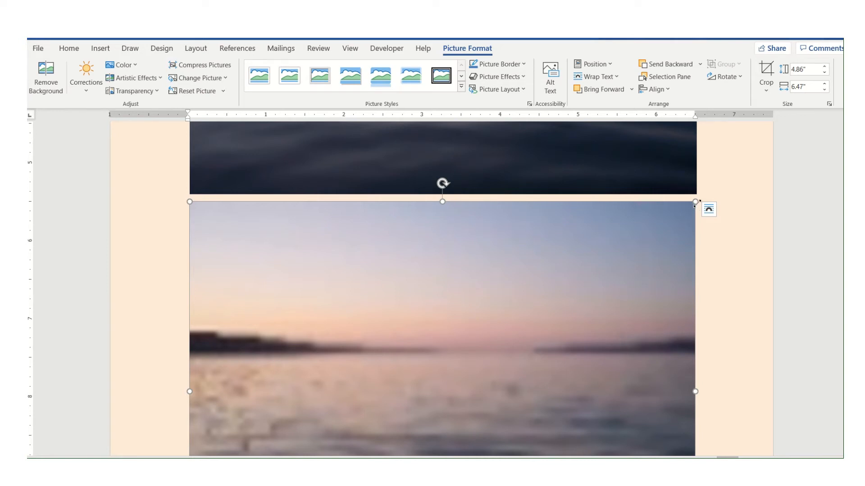
{"action": "left_click_drag", "start_coordinate": [695, 202], "coordinate": [492, 354]}
{"action": "scroll", "coordinate": [337, 359], "scroll_direction": "down", "scroll_amount": 5}
{"action": "scroll", "coordinate": [337, 360], "scroll_direction": "down", "scroll_amount": 2}
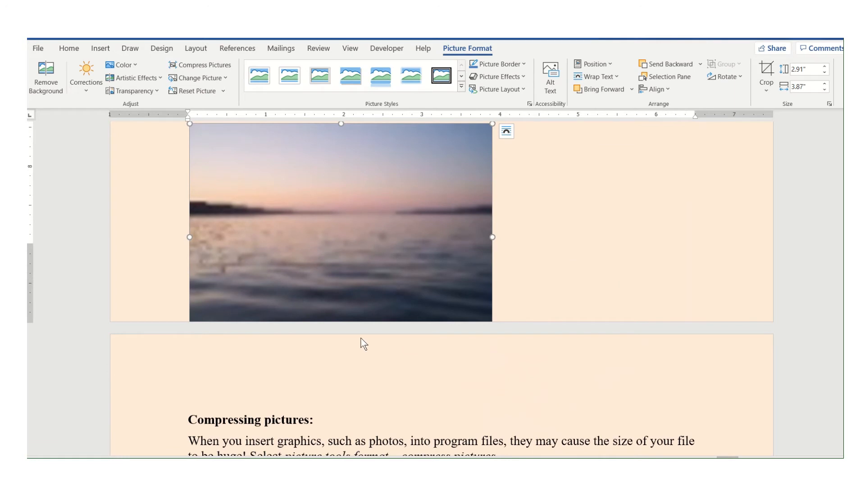
{"action": "scroll", "coordinate": [360, 342], "scroll_direction": "up", "scroll_amount": 4}
{"action": "left_click_drag", "start_coordinate": [355, 347], "coordinate": [403, 243]}
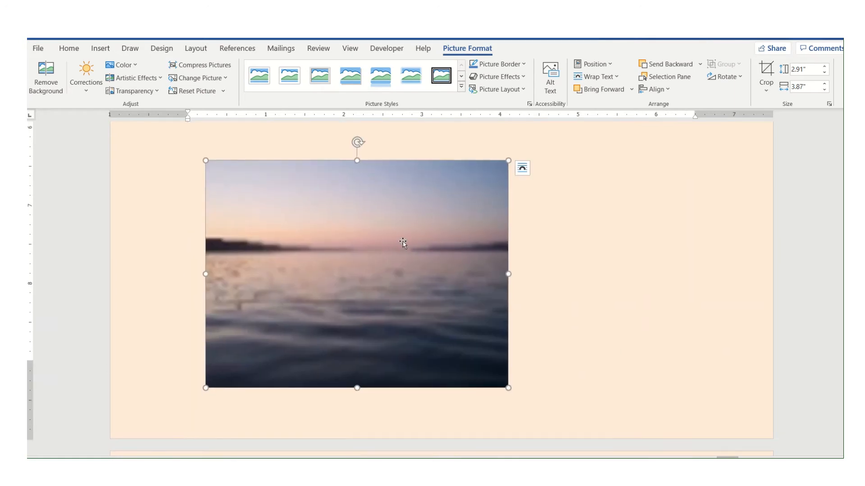
Shrink the lower lake picture to about 0.85" by 1.14" and place it just under the large lake picture
{"action": "left_click_drag", "start_coordinate": [508, 161], "coordinate": [397, 246]}
{"action": "scroll", "coordinate": [436, 317], "scroll_direction": "up", "scroll_amount": 3}
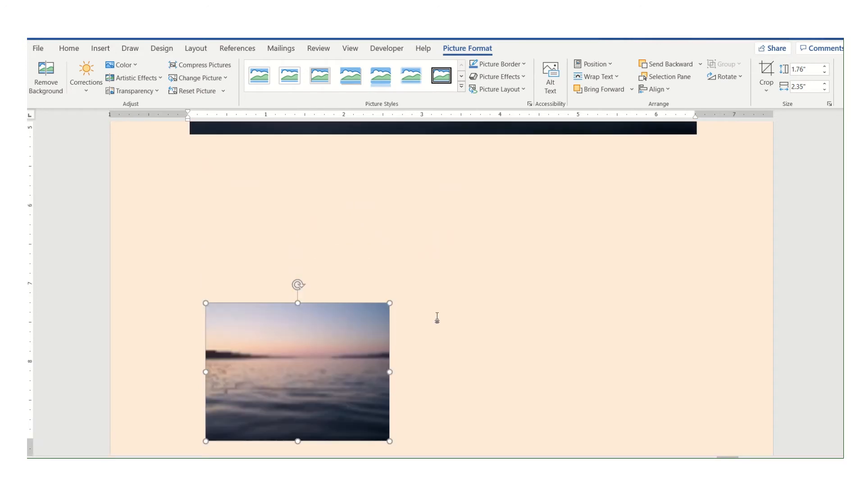
{"action": "scroll", "coordinate": [436, 318], "scroll_direction": "up", "scroll_amount": 3}
{"action": "left_click_drag", "start_coordinate": [348, 344], "coordinate": [333, 259]}
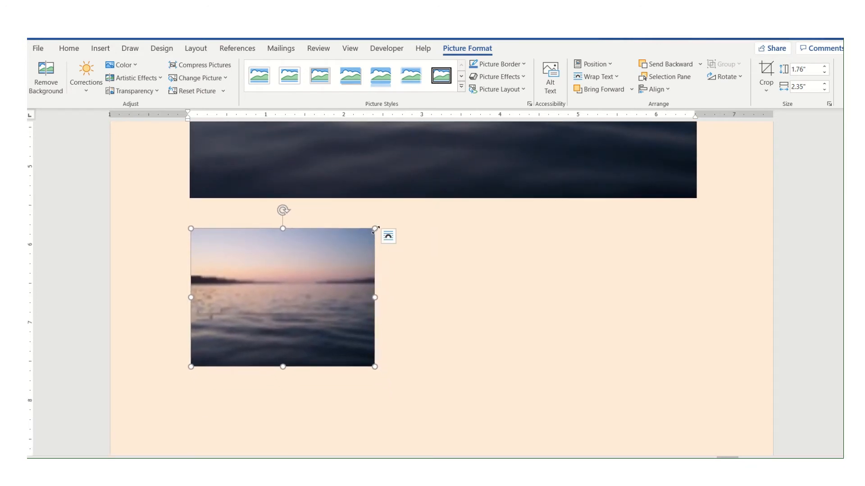
{"action": "left_click_drag", "start_coordinate": [374, 229], "coordinate": [258, 227]}
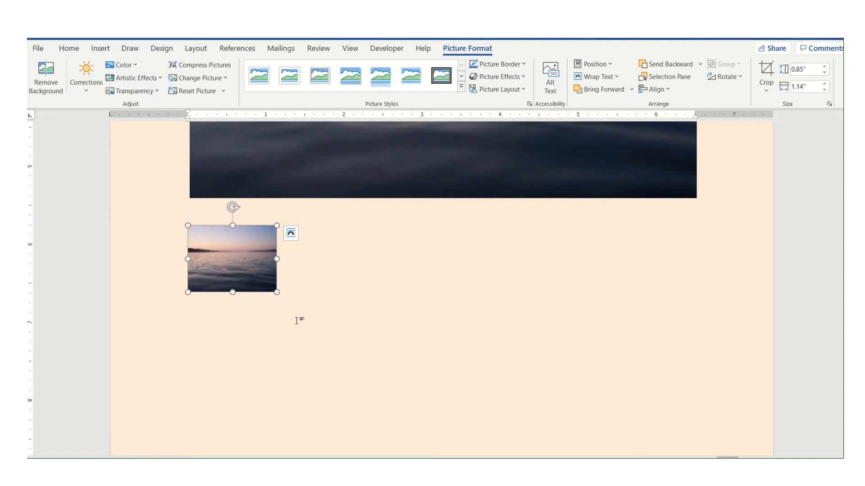
Select the large lake picture and compare its quality with the small copy below it
{"action": "scroll", "coordinate": [318, 340], "scroll_direction": "up", "scroll_amount": 5}
{"action": "left_click", "coordinate": [348, 303]}
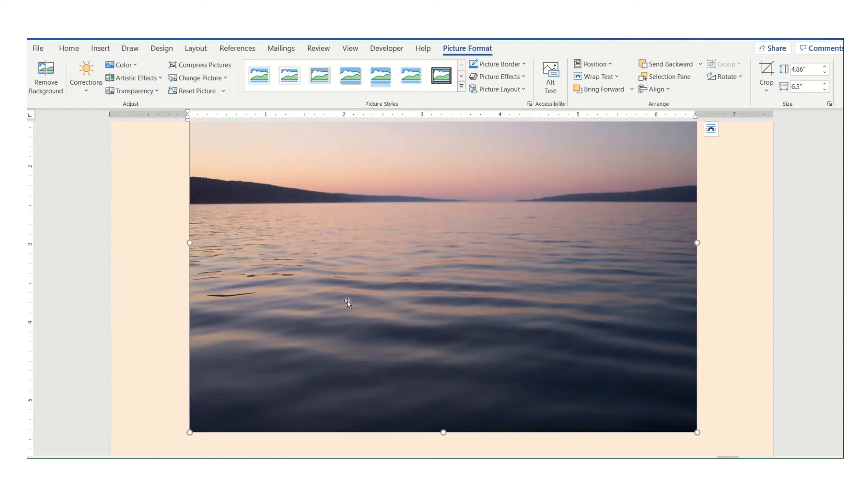
{"action": "scroll", "coordinate": [347, 302], "scroll_direction": "up", "scroll_amount": 3}
{"action": "scroll", "coordinate": [348, 302], "scroll_direction": "down", "scroll_amount": 2}
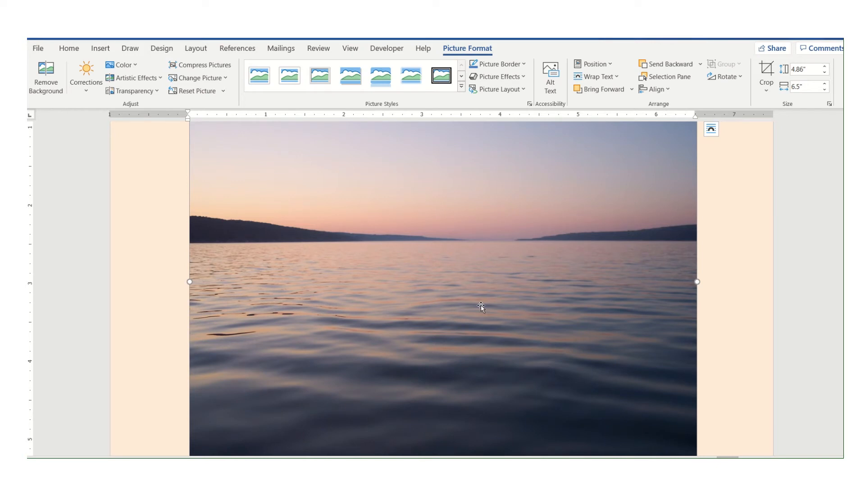
{"action": "scroll", "coordinate": [481, 306], "scroll_direction": "down", "scroll_amount": 12}
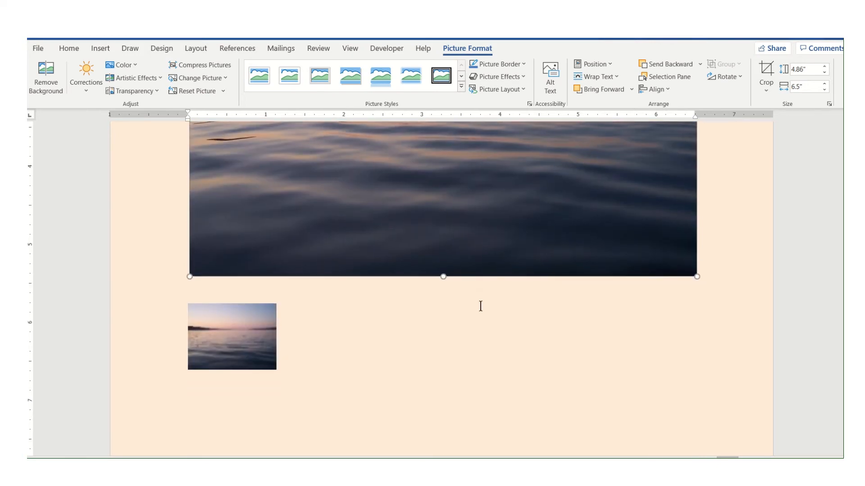
Compress the lake photo under the Compressing pictures heading to Web (150 ppi), applying only to this picture and deleting cropped areas
{"action": "scroll", "coordinate": [480, 306], "scroll_direction": "down", "scroll_amount": 8}
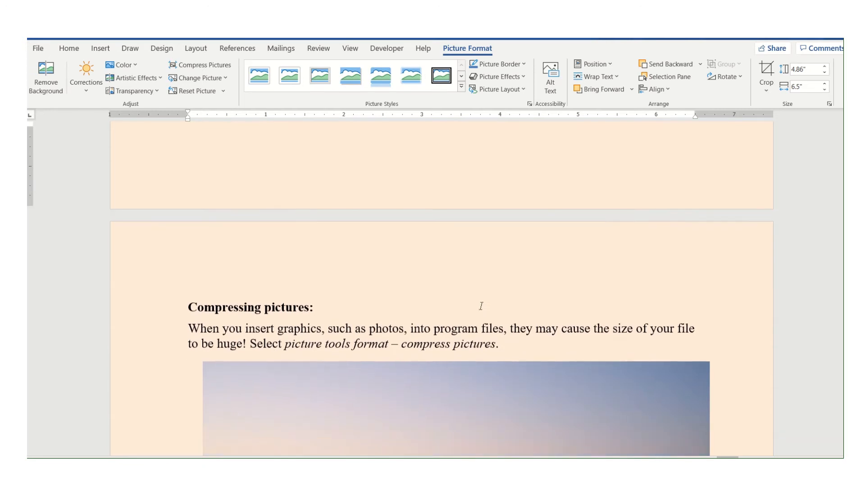
{"action": "scroll", "coordinate": [481, 307], "scroll_direction": "down", "scroll_amount": 1}
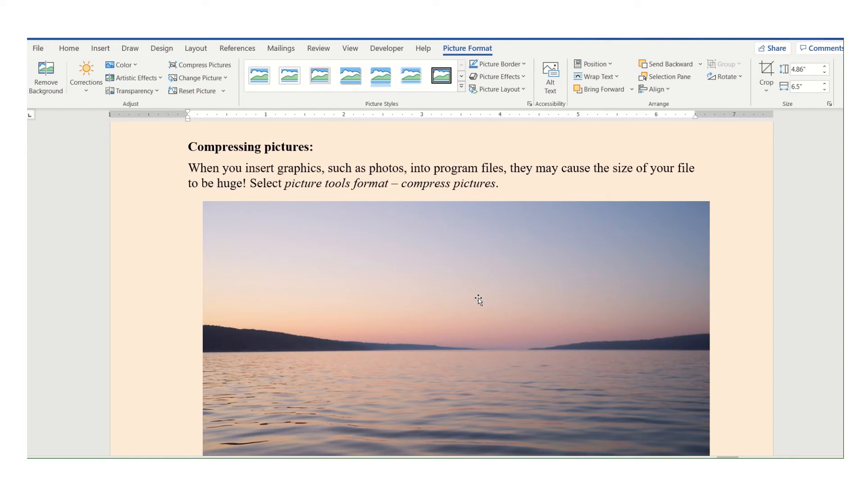
{"action": "left_click", "coordinate": [478, 300]}
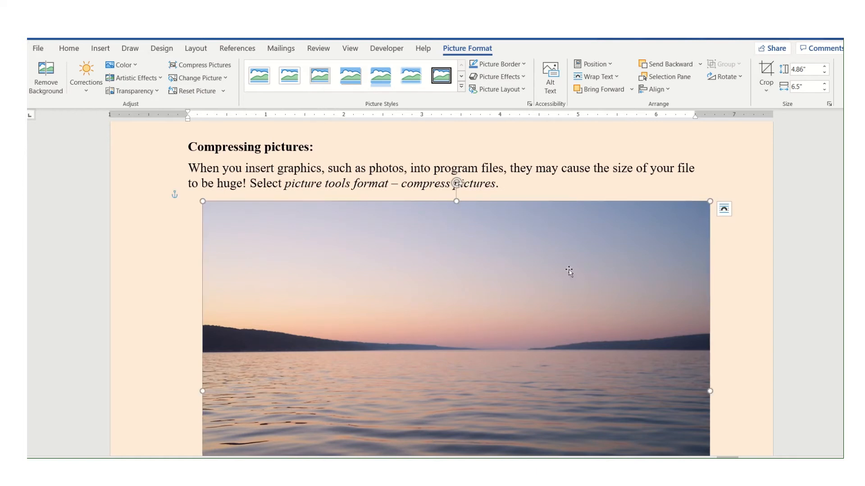
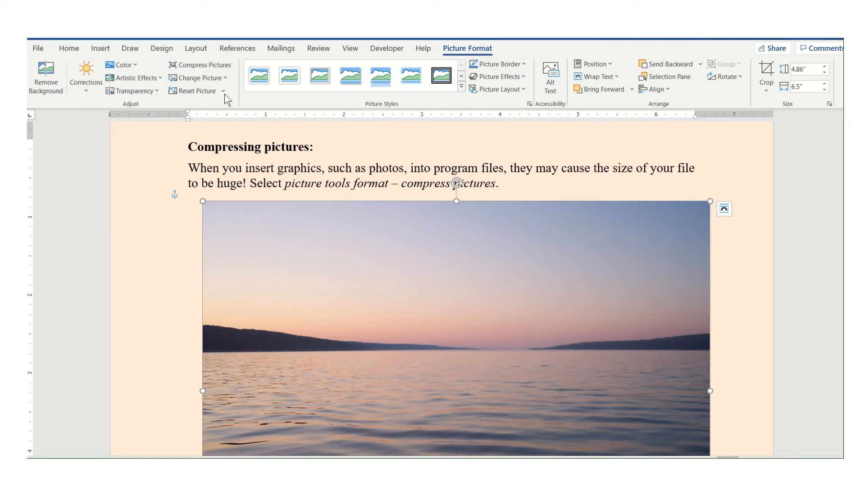
{"action": "left_click", "coordinate": [204, 65]}
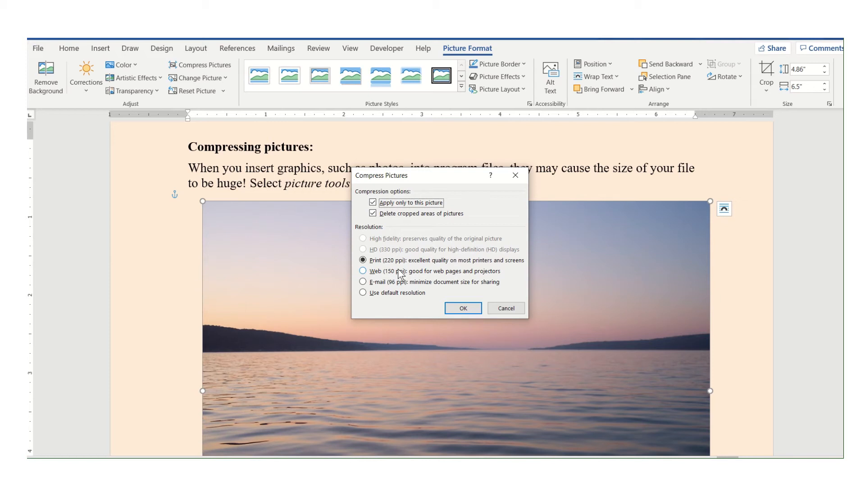
{"action": "left_click", "coordinate": [375, 272]}
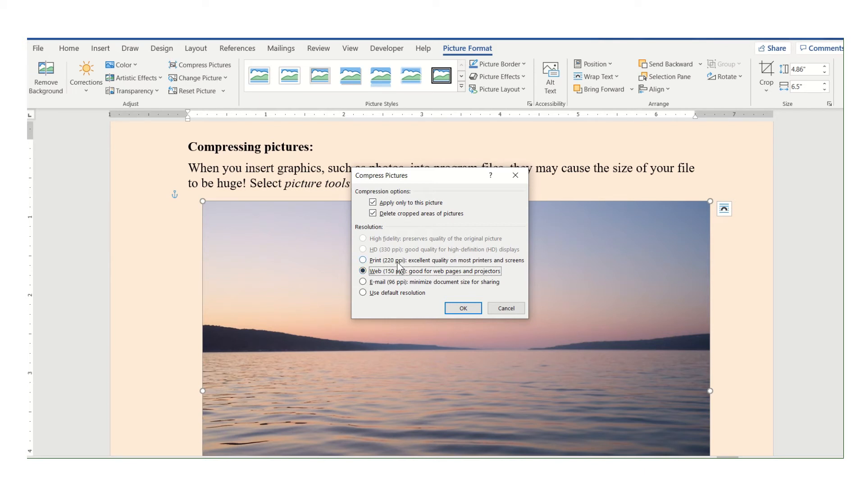
{"action": "left_click", "coordinate": [386, 284]}
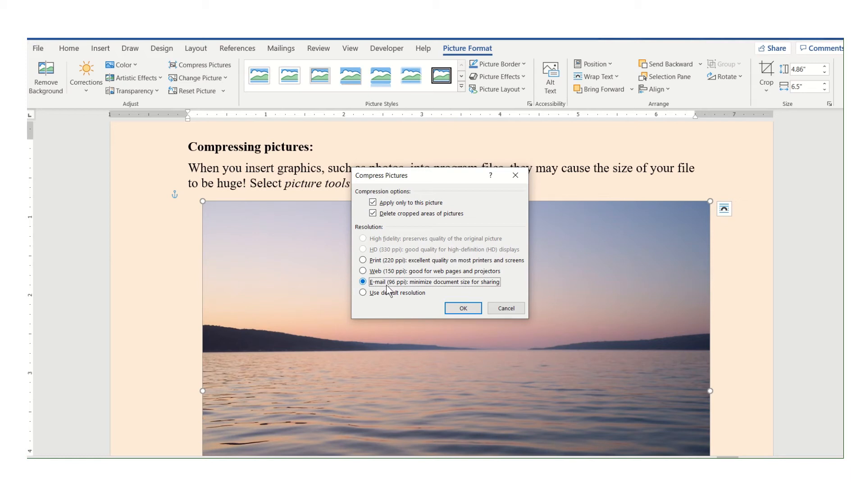
{"action": "left_click", "coordinate": [363, 271]}
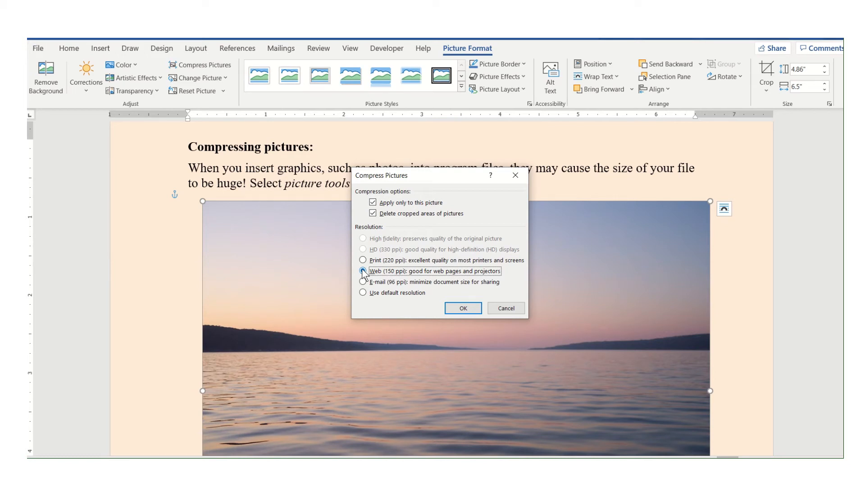
{"action": "left_click", "coordinate": [383, 205]}
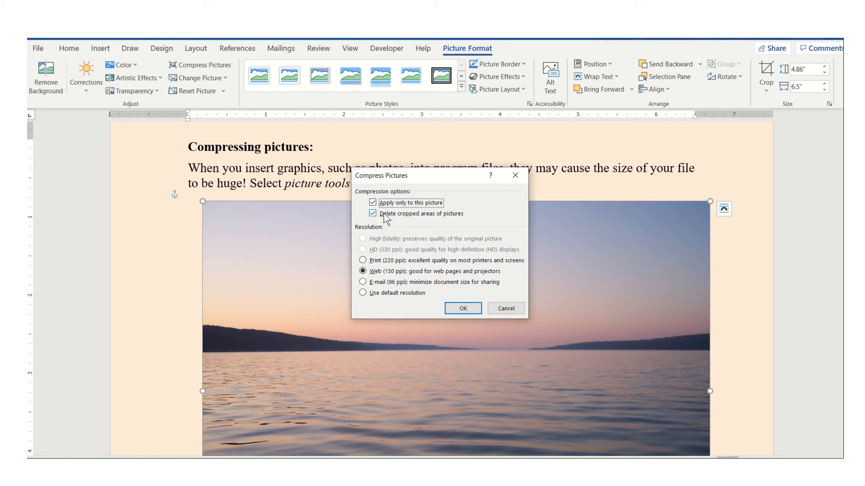
{"action": "left_click", "coordinate": [384, 215]}
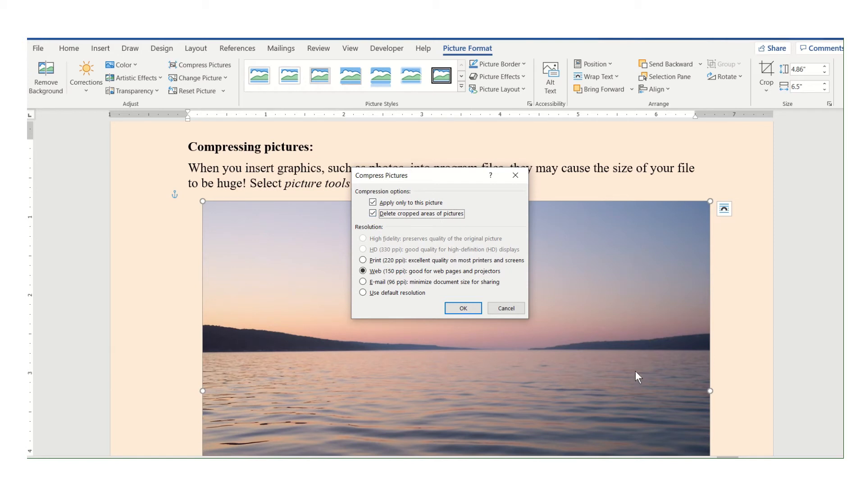
{"action": "left_click", "coordinate": [472, 311]}
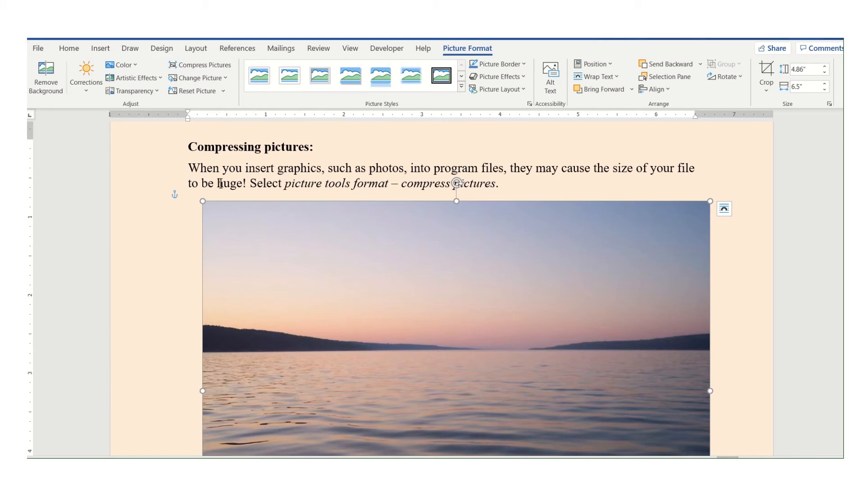
Go to the Altering graphics section and view its instructions and the periodic table chart
{"action": "left_click", "coordinate": [42, 47]}
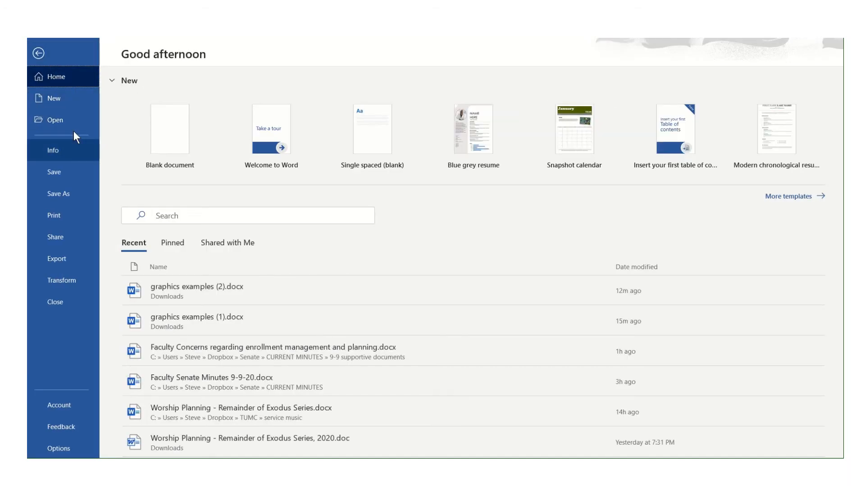
{"action": "left_click", "coordinate": [41, 53]}
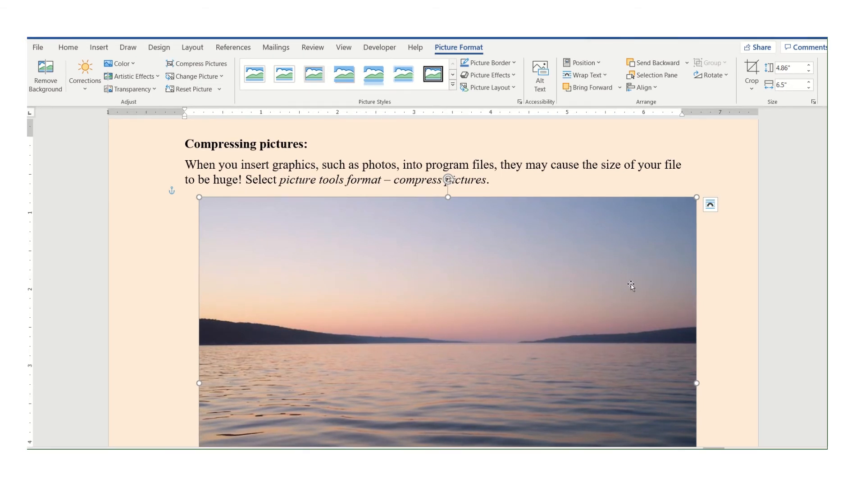
{"action": "scroll", "coordinate": [631, 285], "scroll_direction": "down", "scroll_amount": 15}
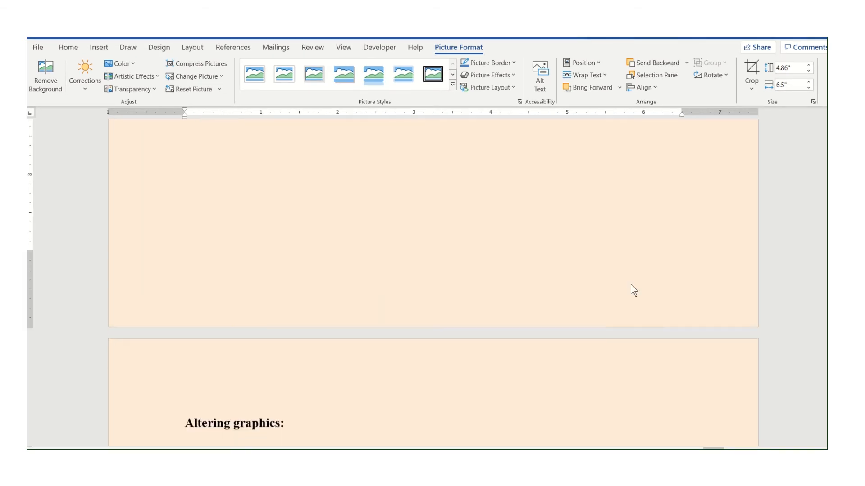
{"action": "scroll", "coordinate": [632, 288], "scroll_direction": "down", "scroll_amount": 10}
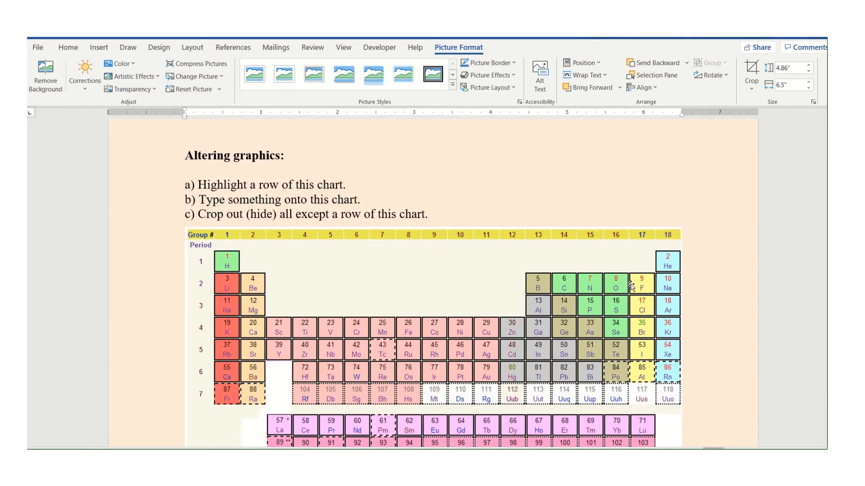
Draw a rectangle about 0.5" high by 3.43" wide over the period 4 row of the periodic table, spanning groups 3 to 12
{"action": "scroll", "coordinate": [631, 285], "scroll_direction": "down", "scroll_amount": 2}
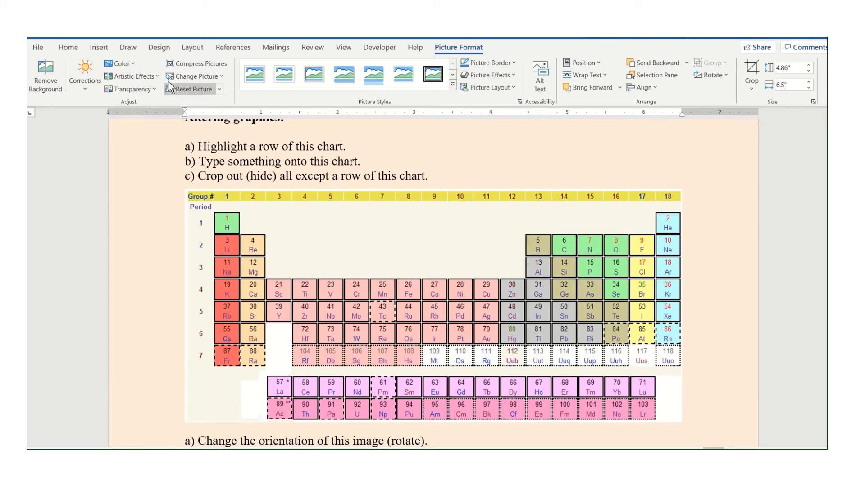
{"action": "left_click", "coordinate": [108, 50]}
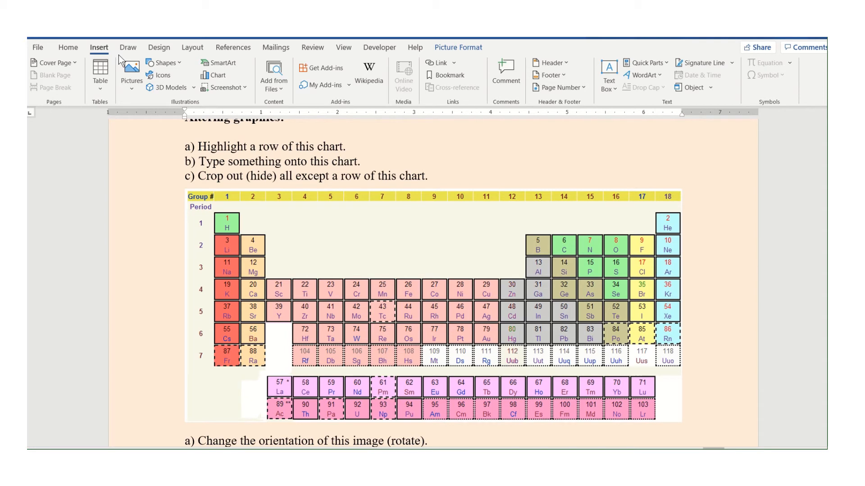
{"action": "left_click", "coordinate": [164, 65]}
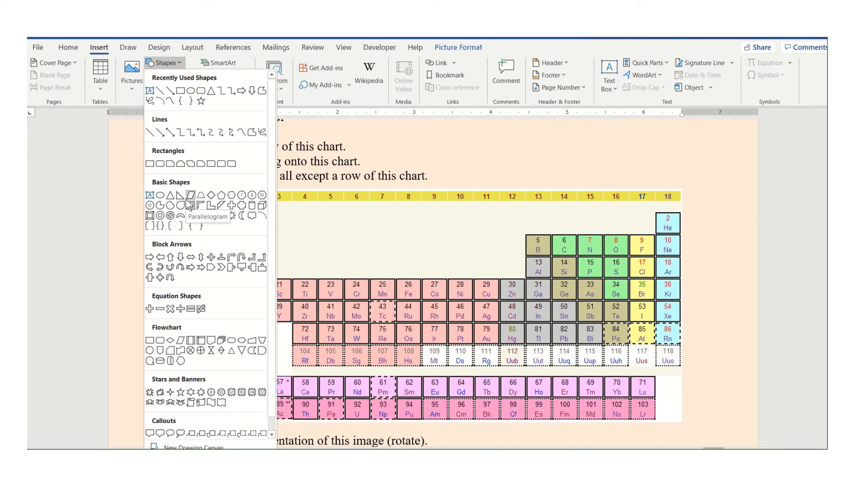
{"action": "left_click", "coordinate": [149, 164]}
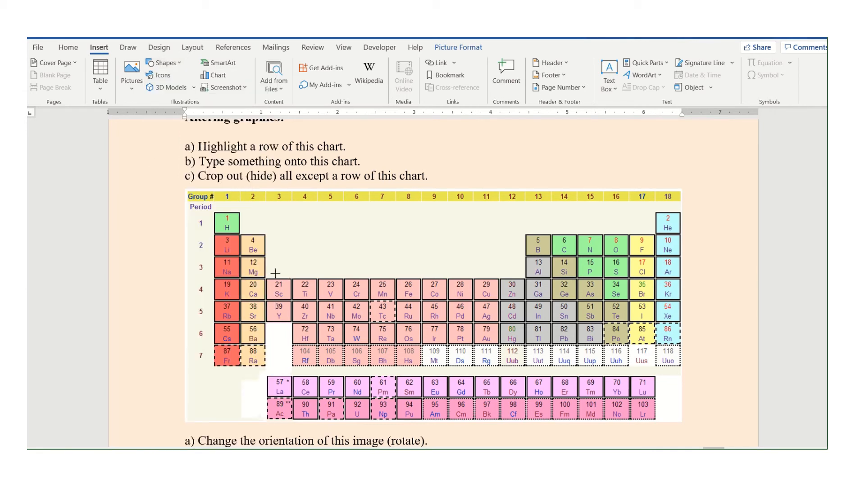
{"action": "left_click_drag", "start_coordinate": [262, 270], "coordinate": [526, 308]}
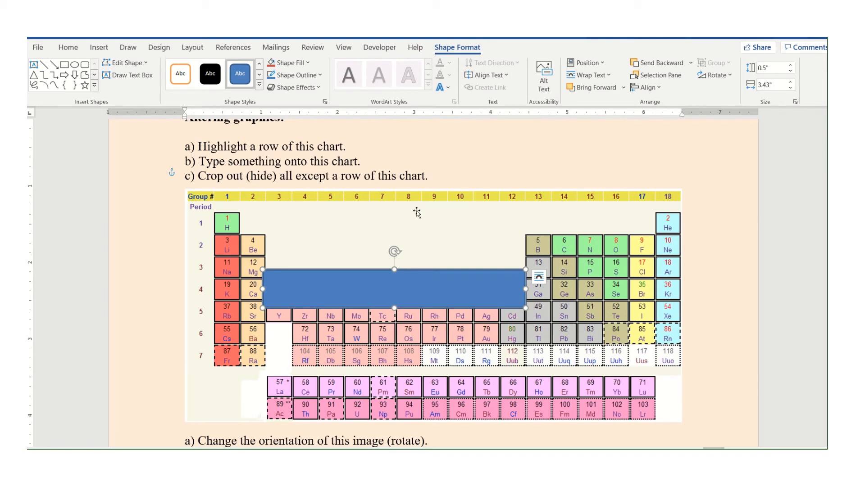
Remove the rectangle's fill and give it a red outline 3 pt thick so it frames the period 4 elements
{"action": "left_click", "coordinate": [307, 63]}
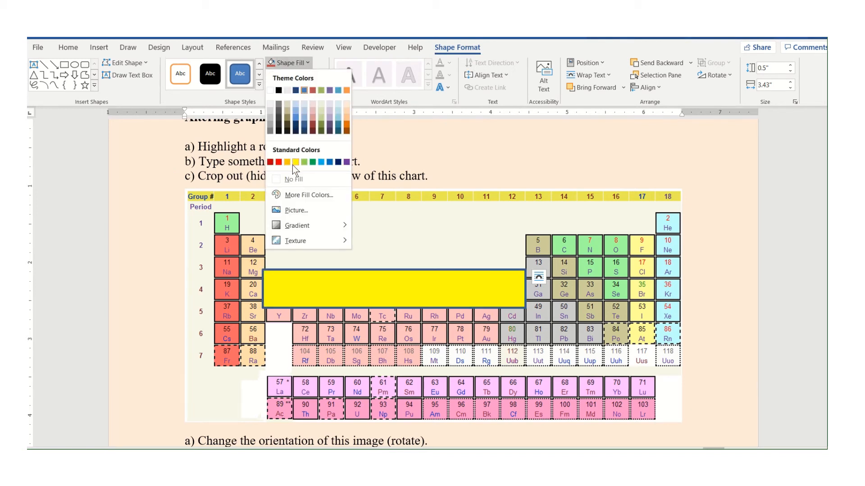
{"action": "left_click", "coordinate": [292, 180]}
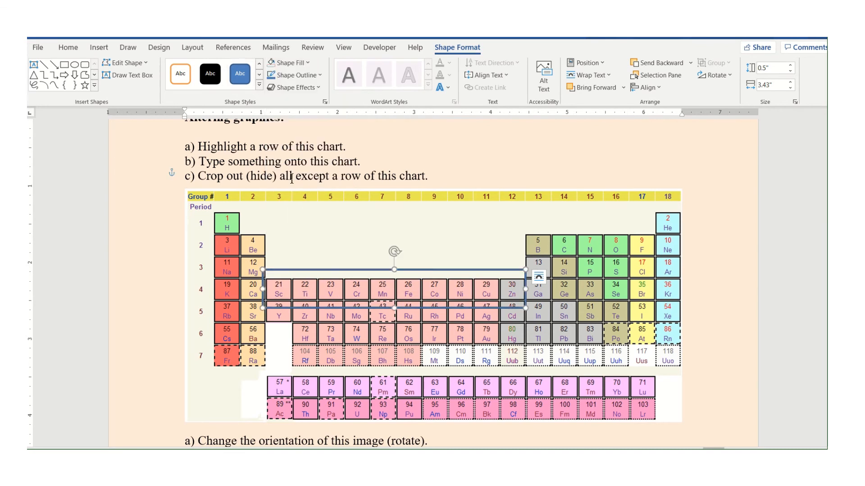
{"action": "left_click", "coordinate": [313, 73]}
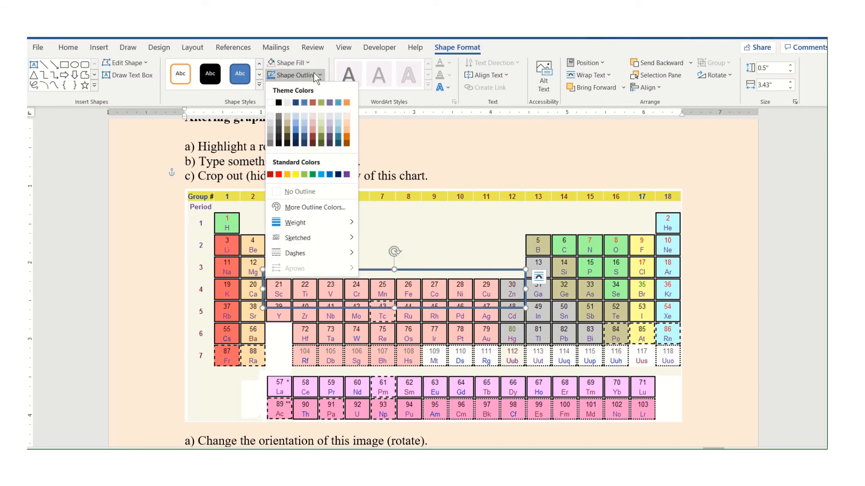
{"action": "left_click", "coordinate": [280, 176]}
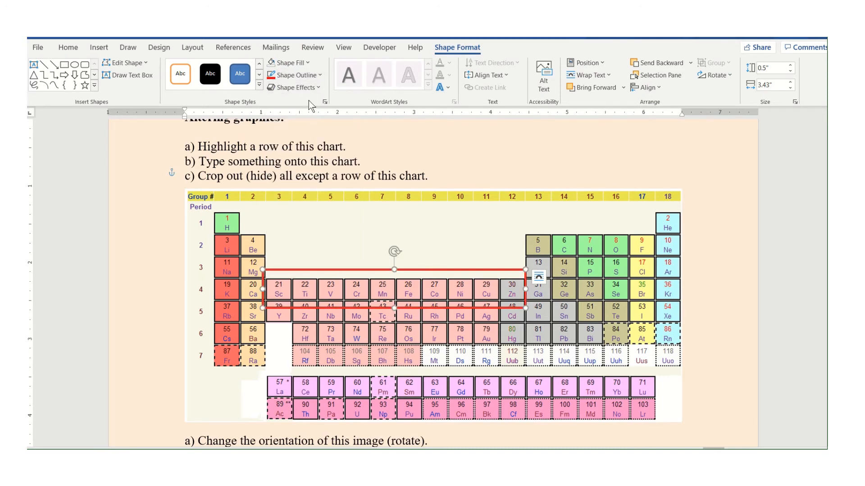
{"action": "left_click", "coordinate": [310, 75]}
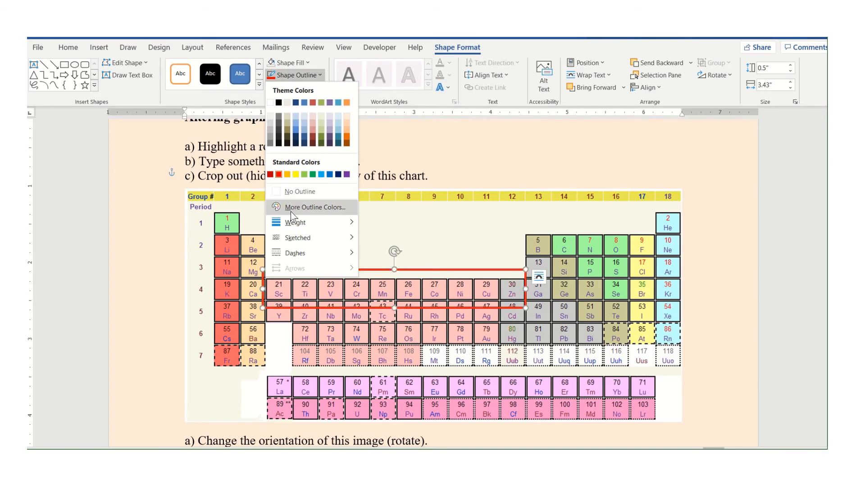
{"action": "mouse_move", "coordinate": [290, 221]}
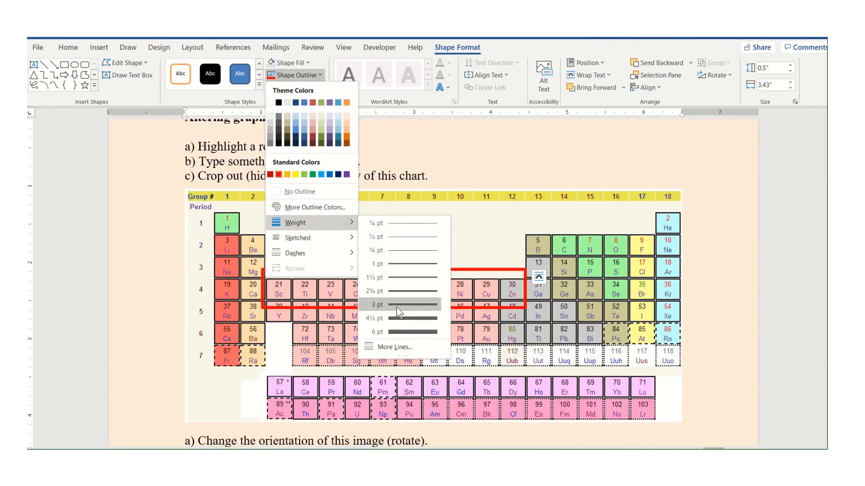
{"action": "left_click", "coordinate": [396, 305]}
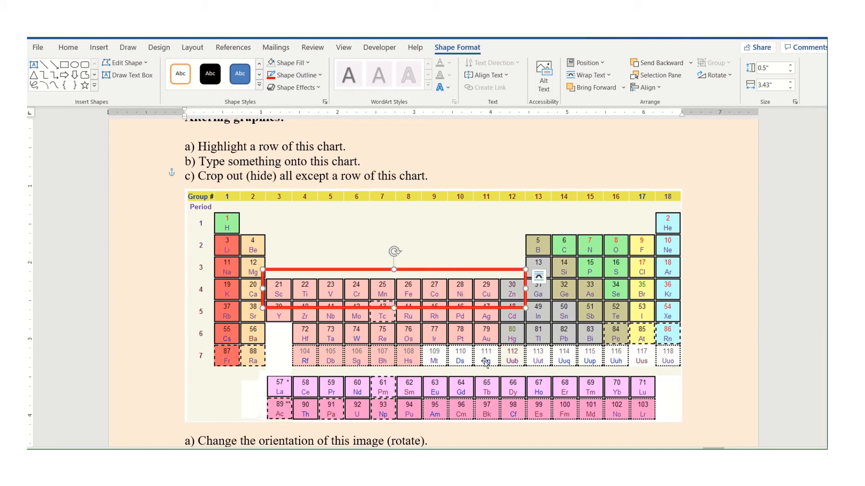
{"action": "left_click", "coordinate": [714, 325]}
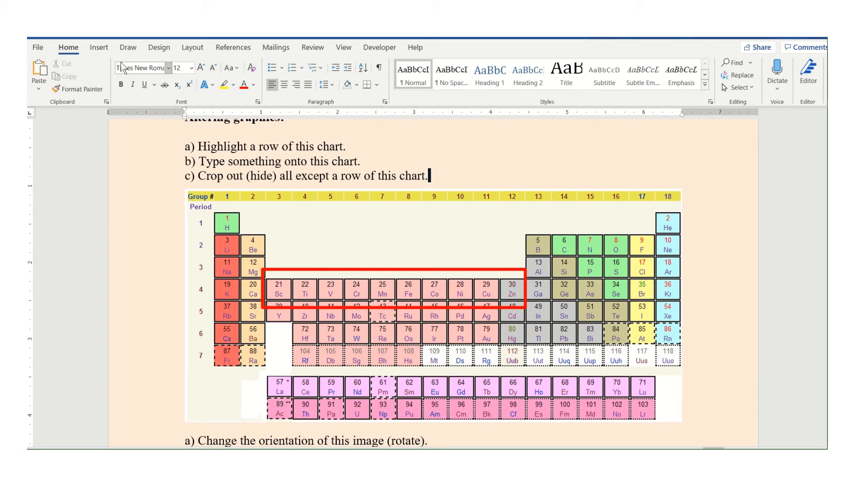
Draw a rounded speech-bubble callout about 0.64" by 1.88" above the red frame and extend its pointer to the frame's upper edge
{"action": "left_click", "coordinate": [103, 49]}
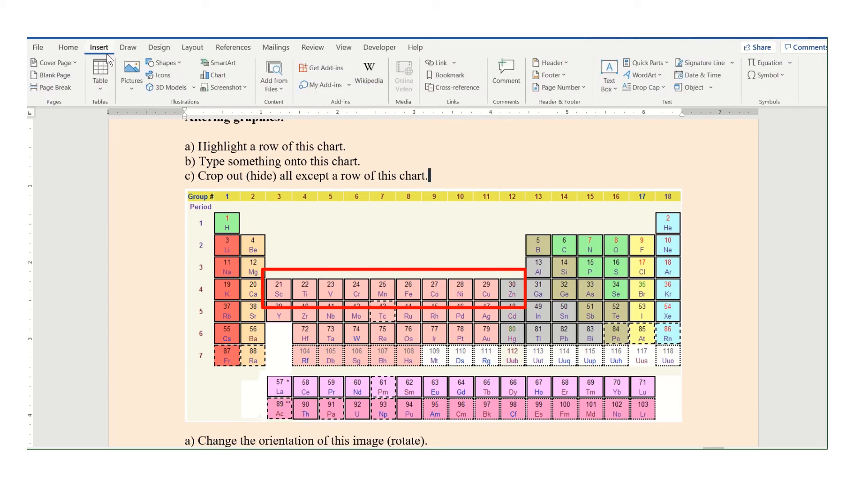
{"action": "left_click", "coordinate": [166, 63]}
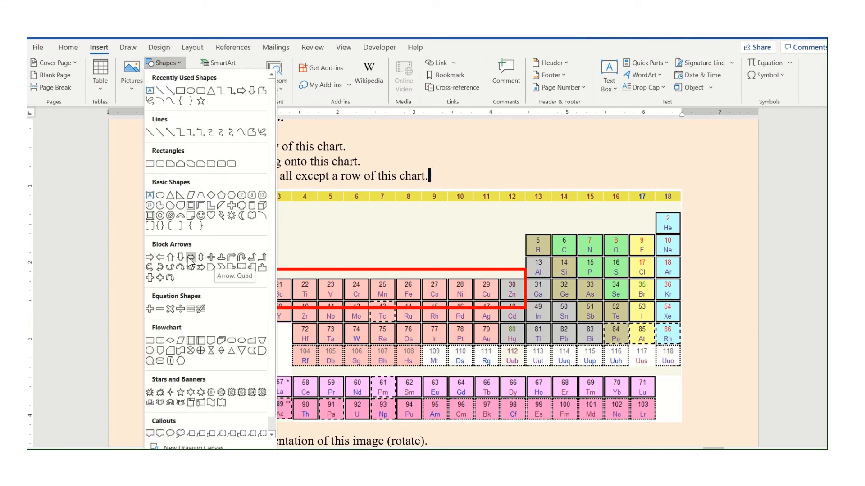
{"action": "scroll", "coordinate": [191, 306], "scroll_direction": "down", "scroll_amount": 1}
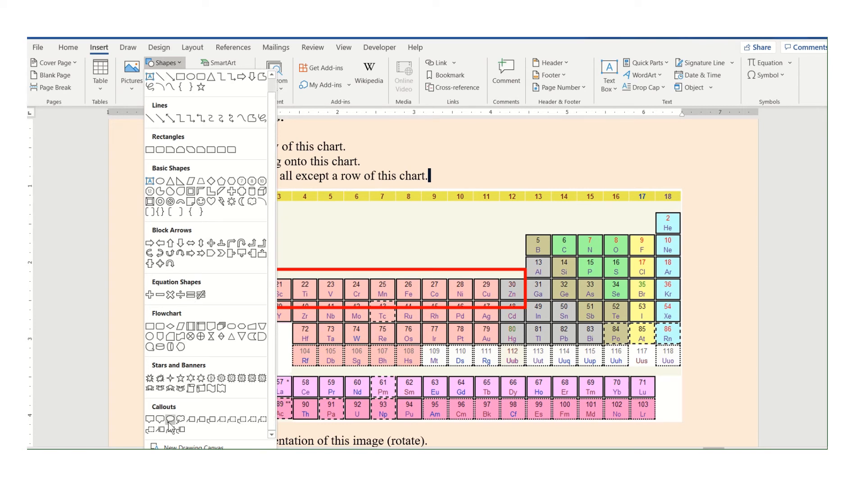
{"action": "key", "text": "Escape"}
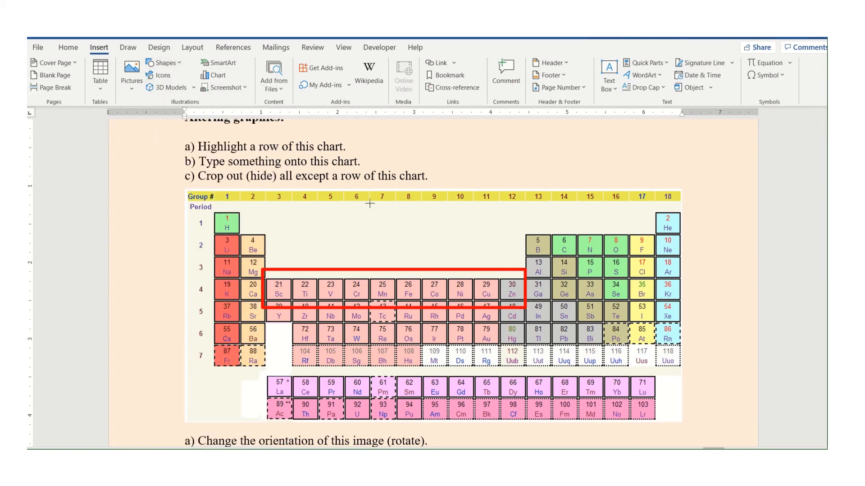
{"action": "left_click_drag", "start_coordinate": [357, 196], "coordinate": [502, 244]}
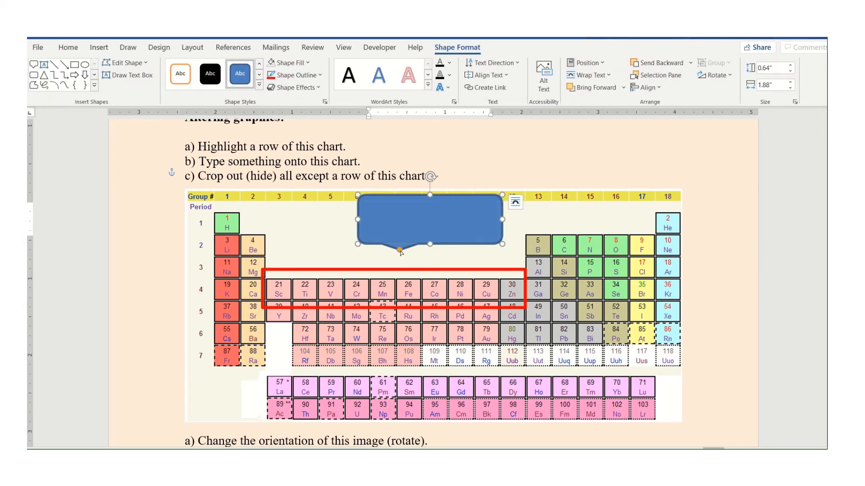
{"action": "left_click_drag", "start_coordinate": [400, 250], "coordinate": [391, 269]}
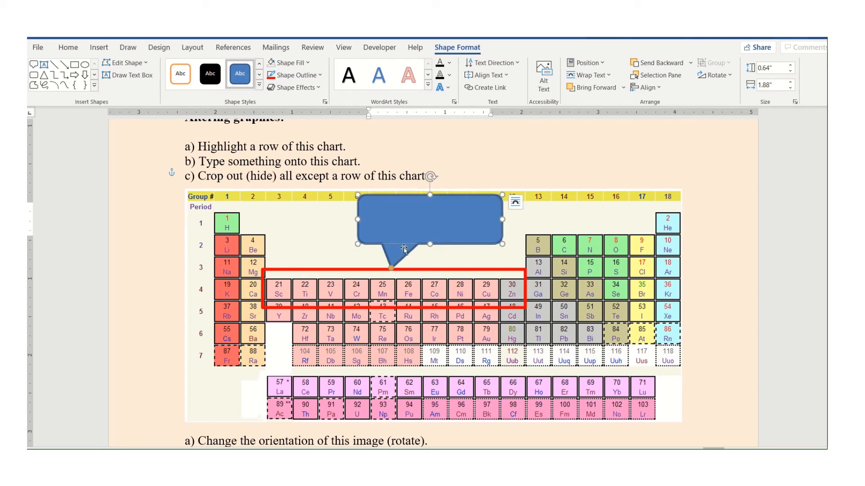
Enter the placeholder text "Asd asdf asf asf as sd sd asdf asd" in the callout and deselect it
{"action": "left_click", "coordinate": [410, 226]}
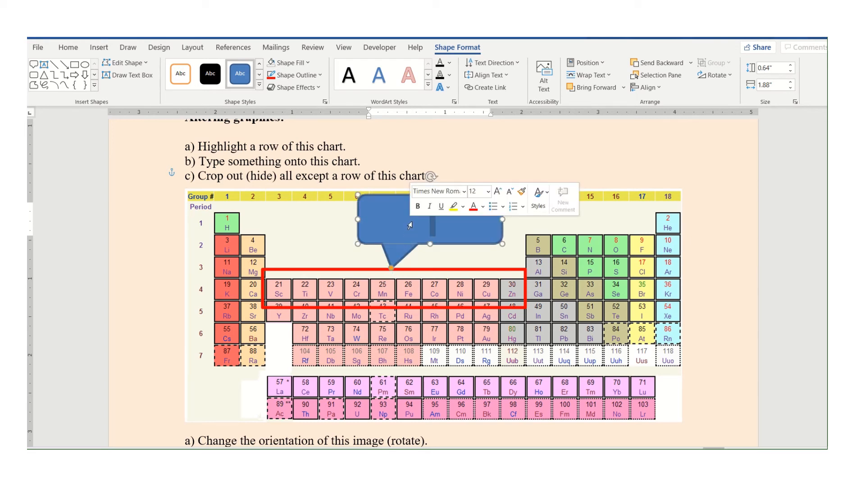
{"action": "type", "text": "Asd asdf asf asf as sd"}
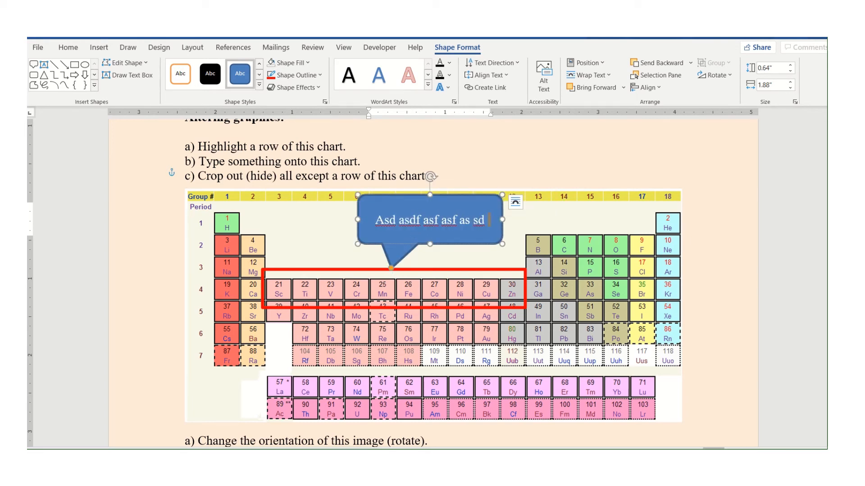
{"action": "type", "text": " sd asdf asd"}
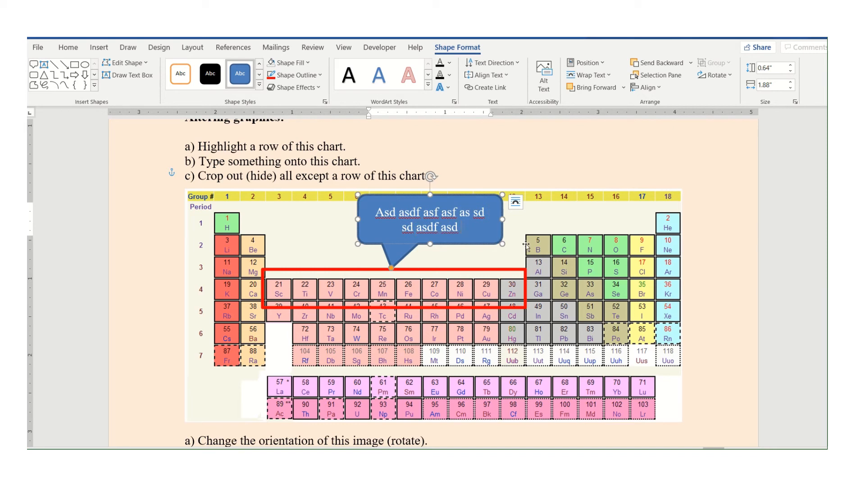
{"action": "left_click", "coordinate": [579, 178]}
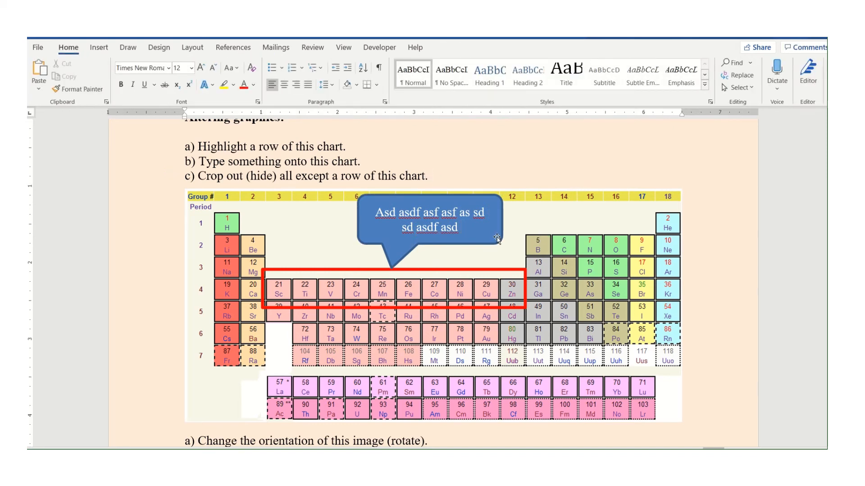
Crop the two detached pink rows off the bottom of the periodic table picture, leaving it about 2.39" high
{"action": "left_click", "coordinate": [371, 330]}
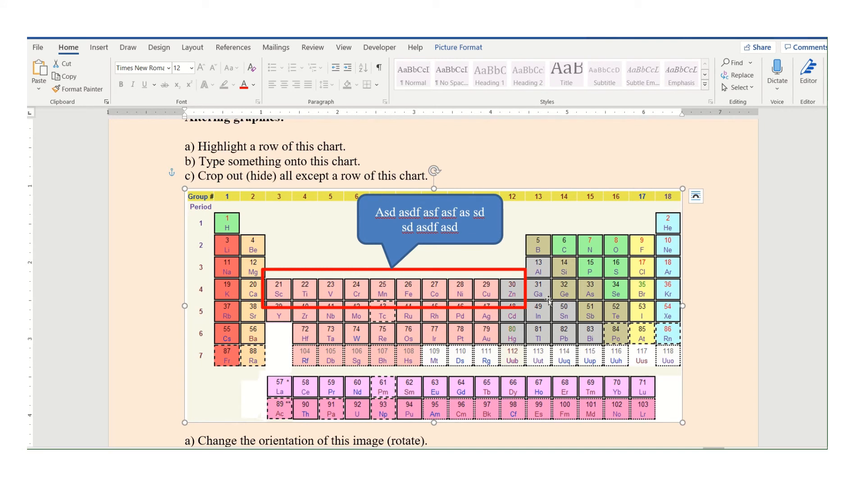
{"action": "left_click", "coordinate": [465, 48]}
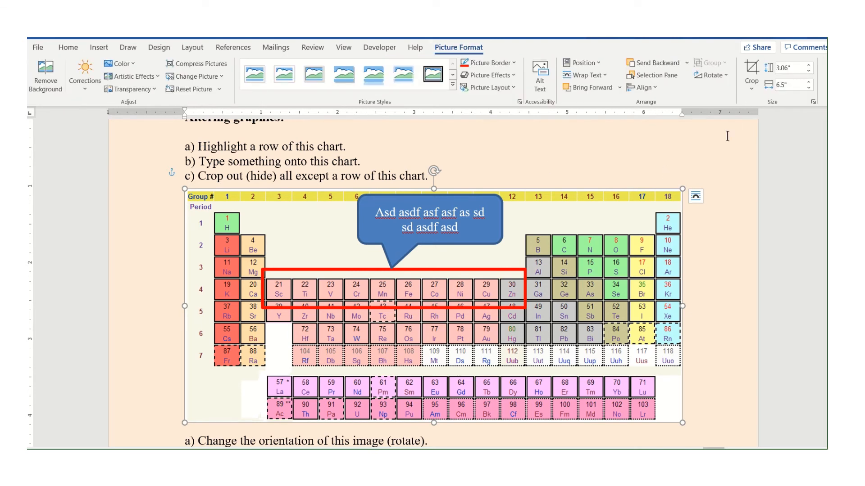
{"action": "left_click", "coordinate": [754, 75]}
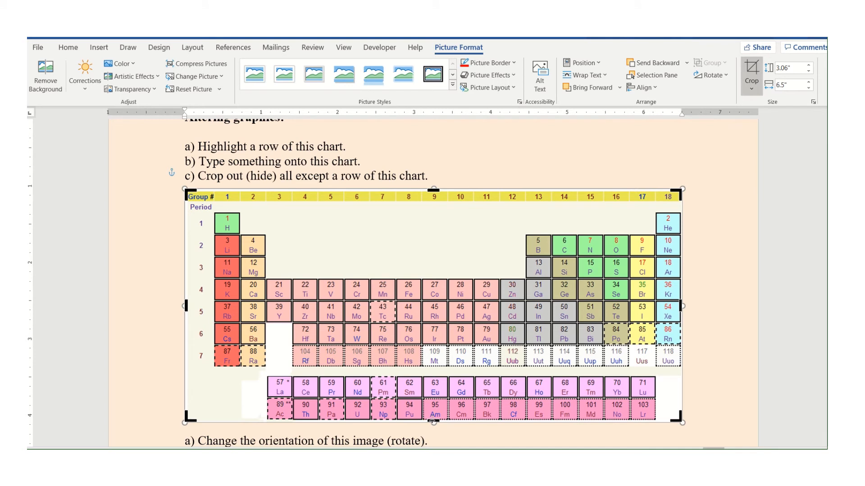
{"action": "left_click_drag", "start_coordinate": [433, 421], "coordinate": [452, 371]}
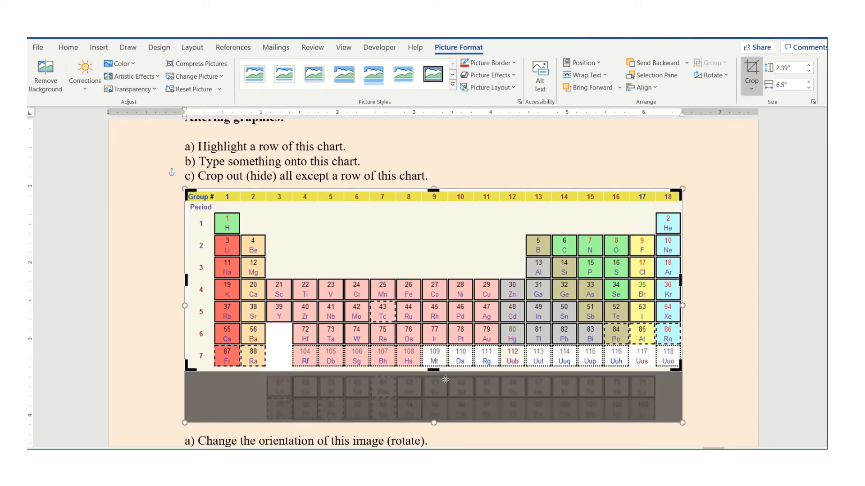
{"action": "left_click", "coordinate": [755, 76]}
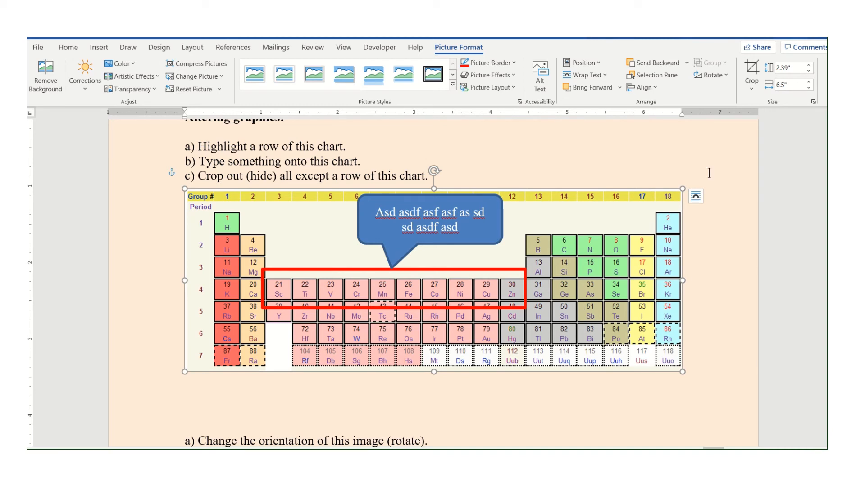
Readjust the crop to about 2.41" high and compress only this picture at default resolution, deleting its cropped areas
{"action": "left_click", "coordinate": [755, 75]}
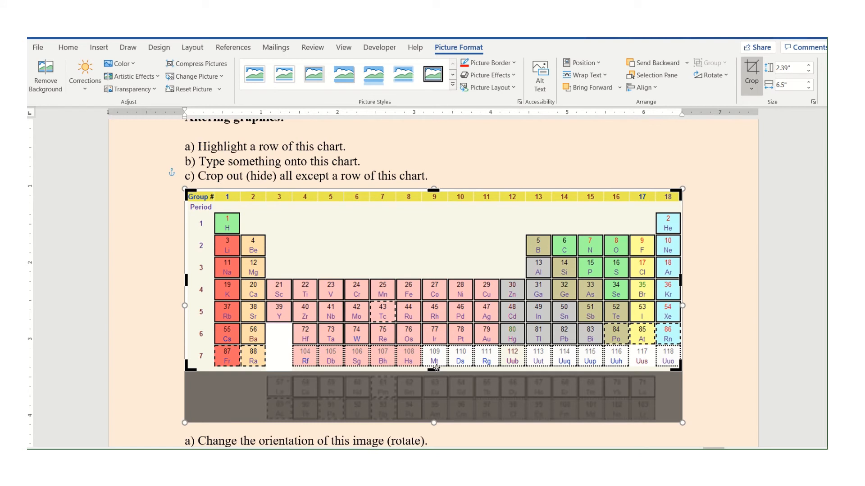
{"action": "mouse_move", "coordinate": [434, 370]}
{"action": "left_mouse_down"}
{"action": "mouse_move", "coordinate": [440, 412]}
{"action": "mouse_move", "coordinate": [447, 372]}
{"action": "left_mouse_up"}
{"action": "left_click", "coordinate": [750, 72]}
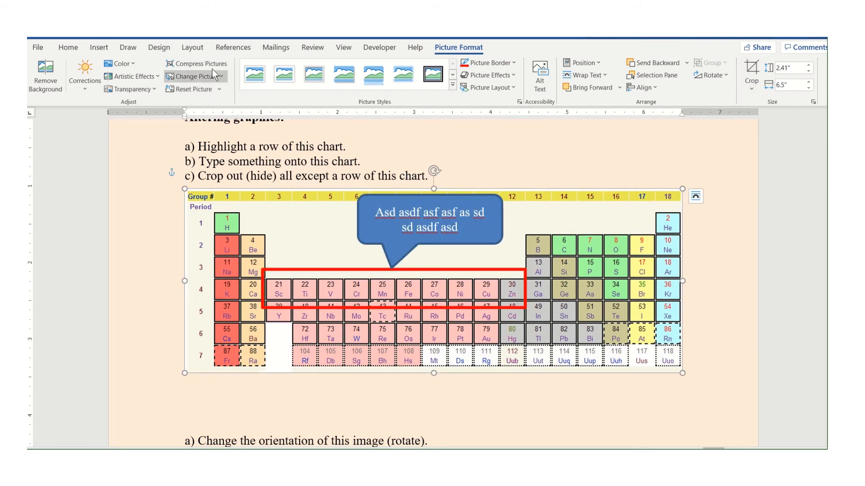
{"action": "left_click", "coordinate": [197, 63]}
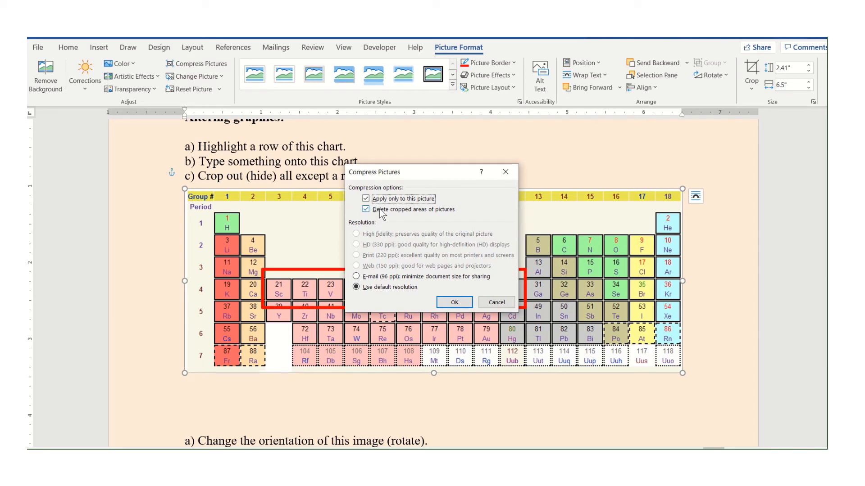
{"action": "left_click", "coordinate": [453, 303]}
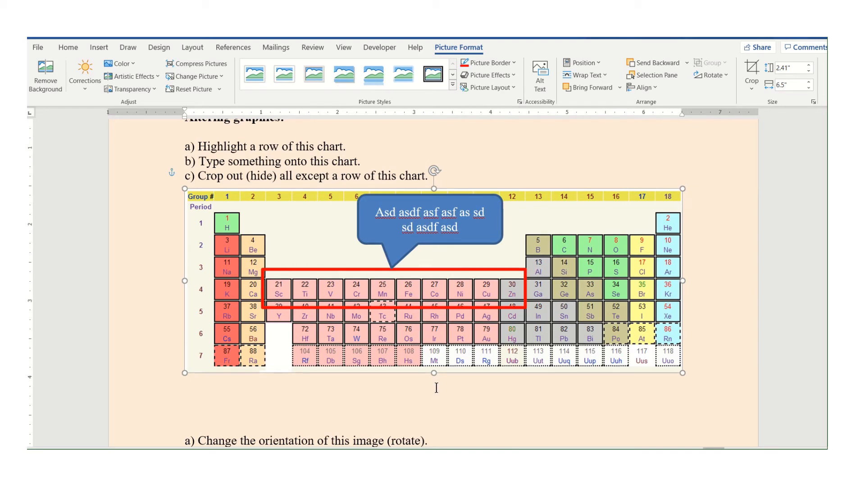
Rotate the sideways "Rule of Thirds" chart picture a quarter turn counterclockwise so its title reads upright
{"action": "scroll", "coordinate": [436, 388], "scroll_direction": "down", "scroll_amount": 6}
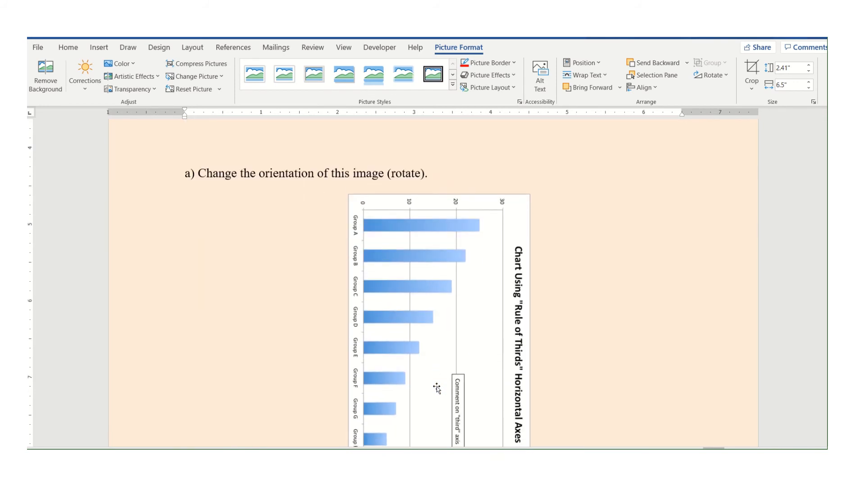
{"action": "scroll", "coordinate": [436, 388], "scroll_direction": "down", "scroll_amount": 1}
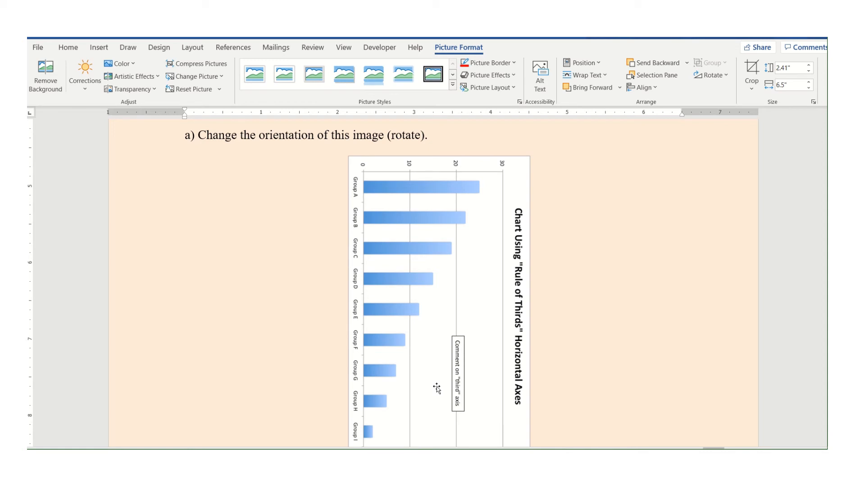
{"action": "left_click", "coordinate": [436, 388]}
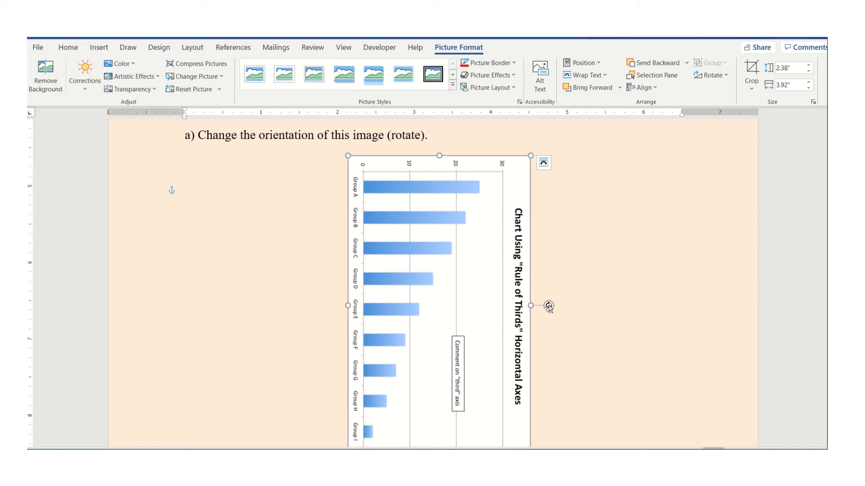
{"action": "left_click_drag", "start_coordinate": [549, 306], "coordinate": [440, 214]}
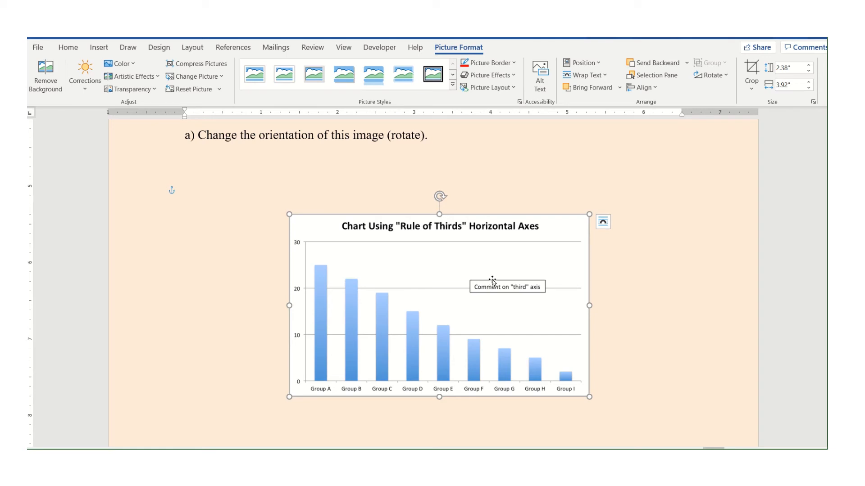
Examine the clip-art pictures under "Choice of graphics" for what is wrong with them as lesson graphics
{"action": "scroll", "coordinate": [492, 281], "scroll_direction": "down", "scroll_amount": 10}
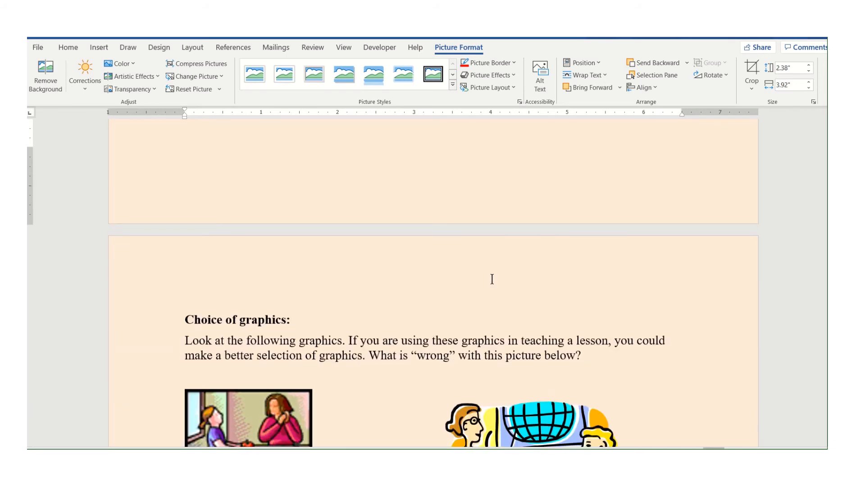
{"action": "scroll", "coordinate": [492, 280], "scroll_direction": "down", "scroll_amount": 5}
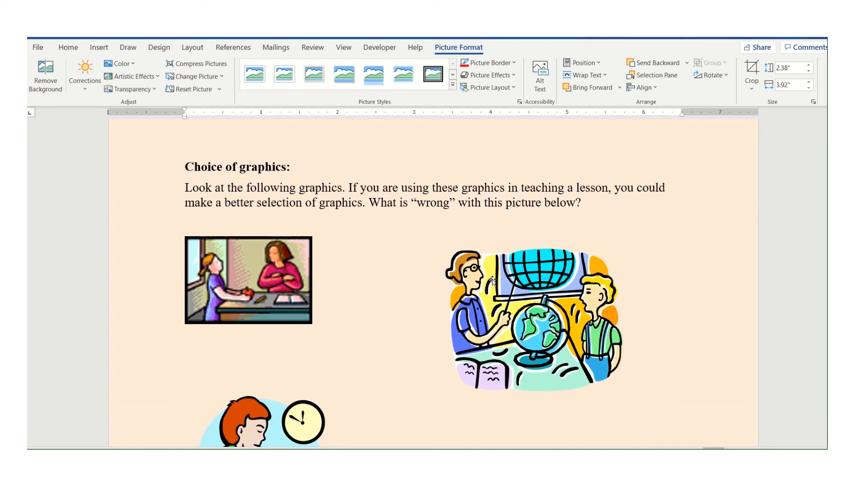
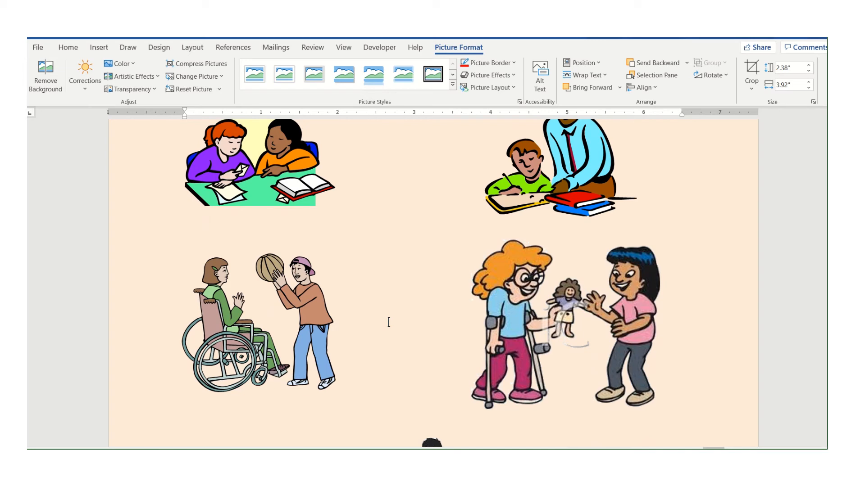
{"action": "scroll", "coordinate": [350, 325], "scroll_direction": "down", "scroll_amount": 3}
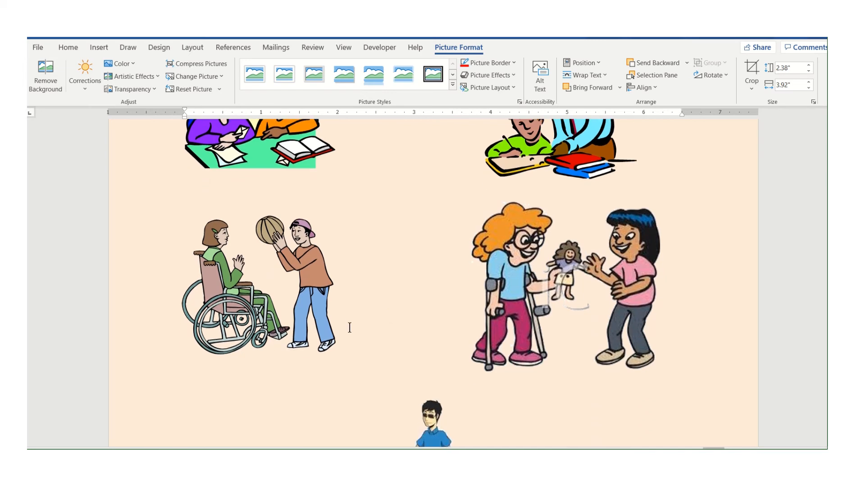
{"action": "scroll", "coordinate": [349, 325], "scroll_direction": "down", "scroll_amount": 3}
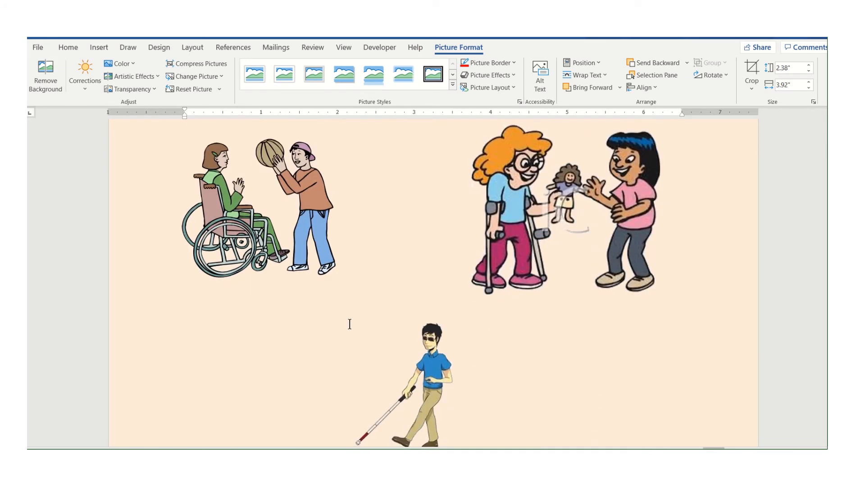
{"action": "scroll", "coordinate": [350, 322], "scroll_direction": "down", "scroll_amount": 2}
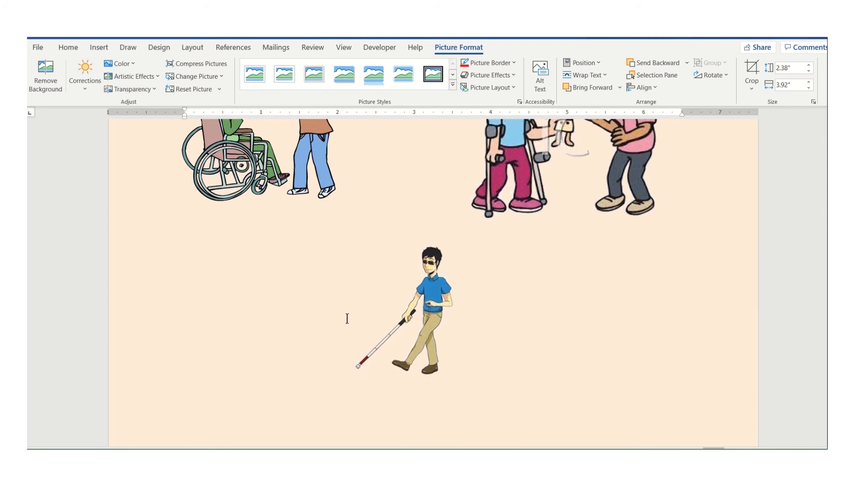
{"action": "scroll", "coordinate": [347, 318], "scroll_direction": "up", "scroll_amount": 13}
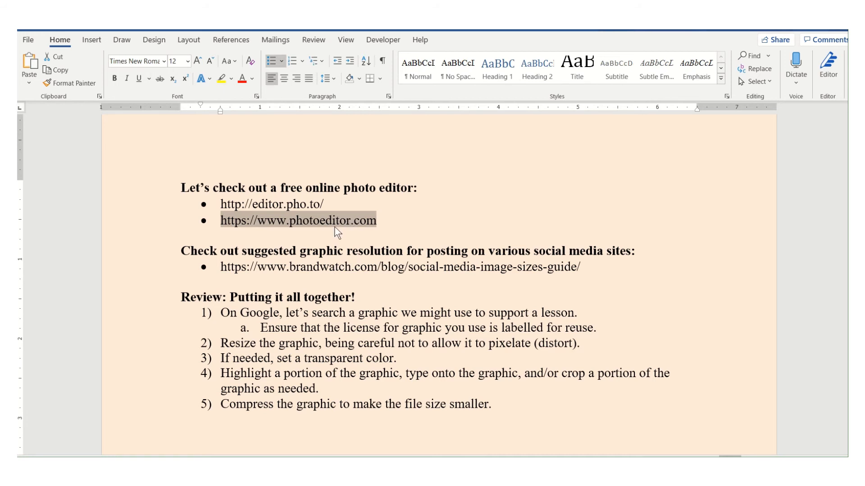
Highlight the Brandwatch social media image sizes link, followed by the photoeditor.com link in the document
{"action": "left_click", "coordinate": [320, 268]}
{"action": "triple_click", "coordinate": [320, 268]}
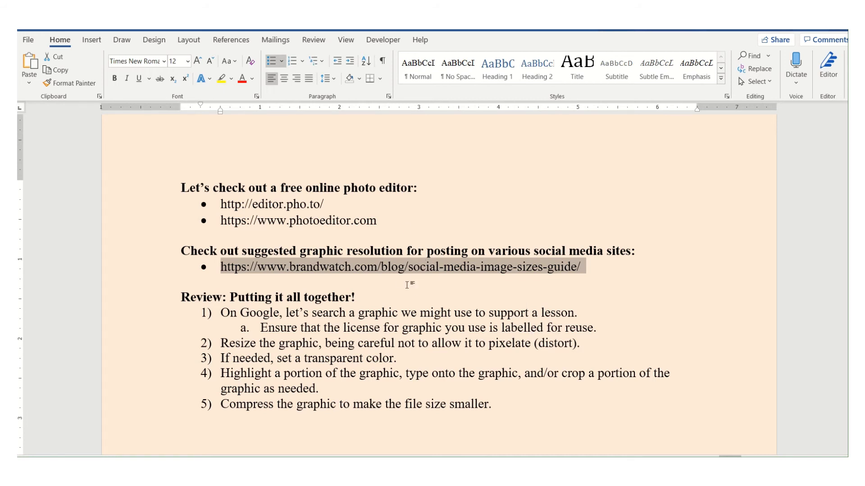
{"action": "triple_click", "coordinate": [332, 225]}
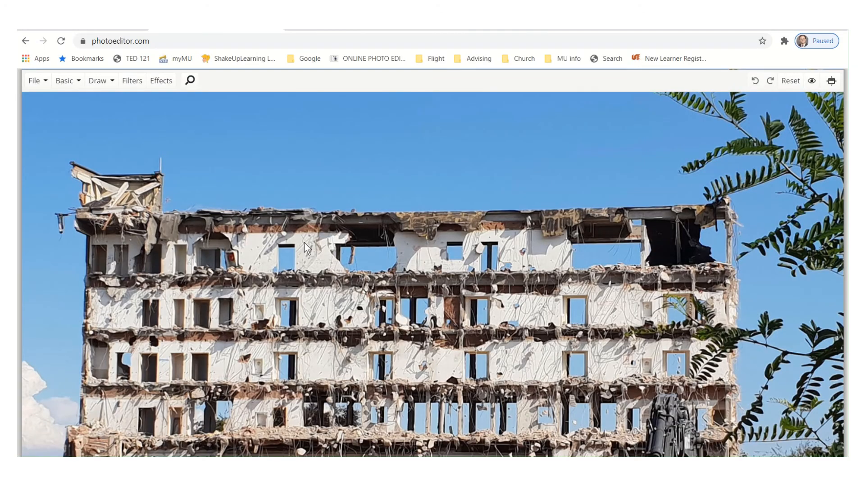
In photoeditor.com in the browser, try Color temperature on Demolish.jpg with saturation at -93 and at -60
{"action": "scroll", "coordinate": [304, 242], "scroll_direction": "up", "scroll_amount": 3}
{"action": "scroll", "coordinate": [304, 242], "scroll_direction": "down", "scroll_amount": 1}
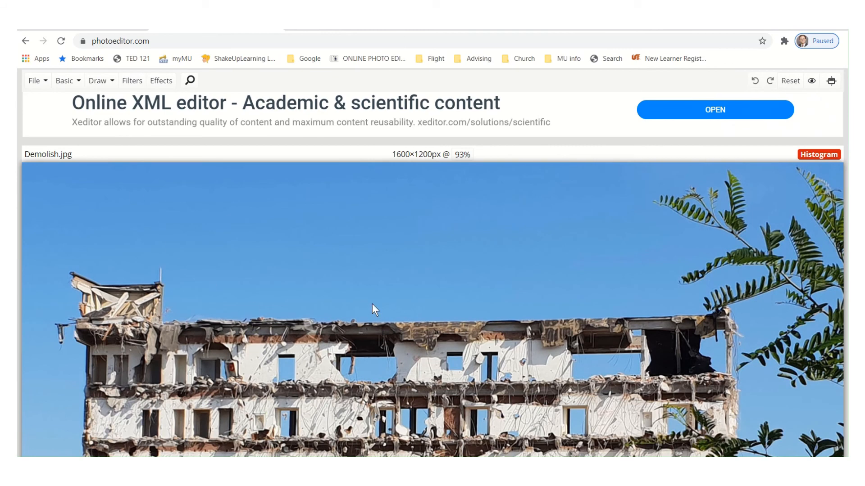
{"action": "scroll", "coordinate": [371, 304], "scroll_direction": "down", "scroll_amount": 1}
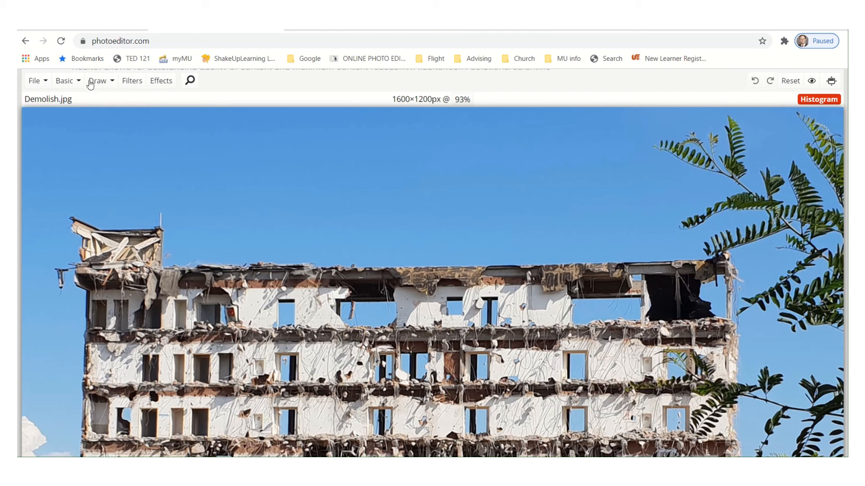
{"action": "left_click", "coordinate": [69, 85]}
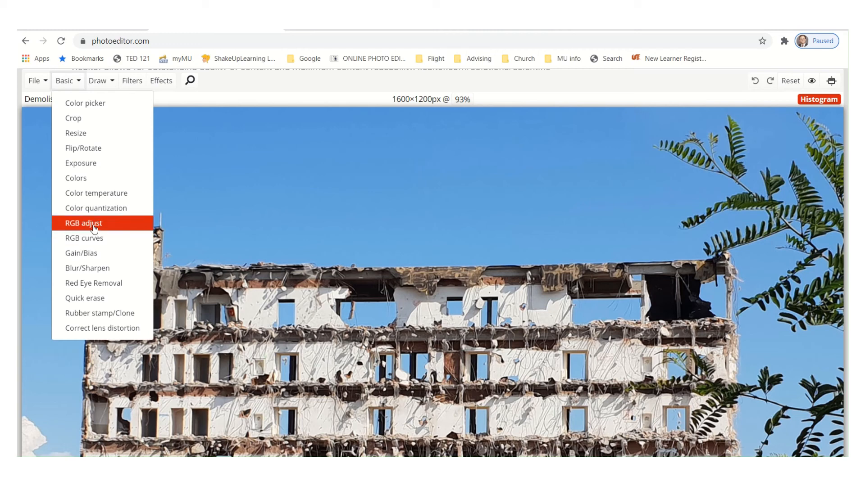
{"action": "left_click", "coordinate": [96, 193]}
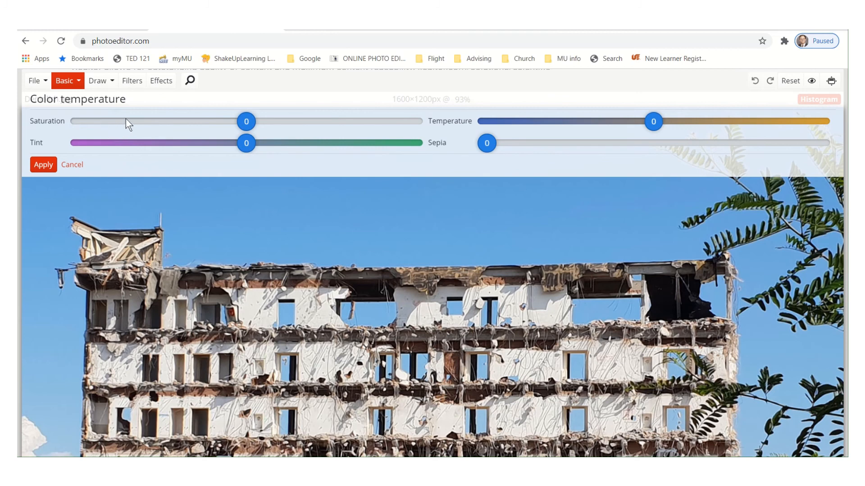
{"action": "left_click_drag", "start_coordinate": [243, 123], "coordinate": [92, 121]}
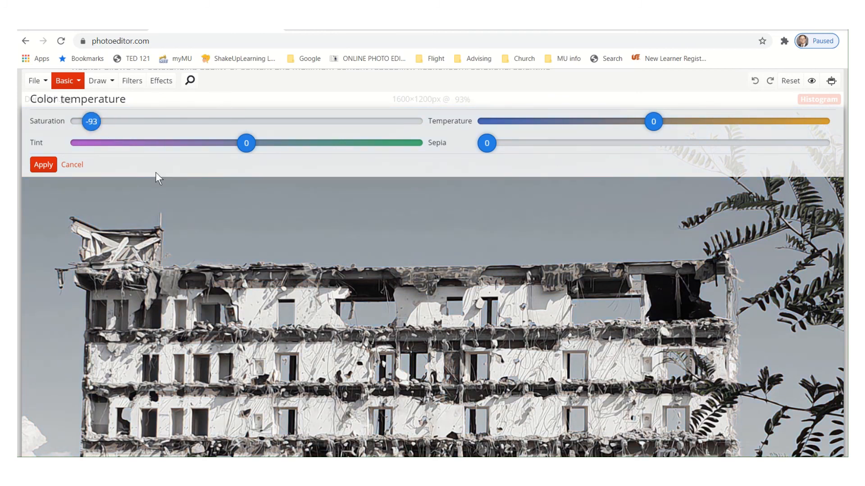
{"action": "left_click_drag", "start_coordinate": [92, 122], "coordinate": [146, 121]}
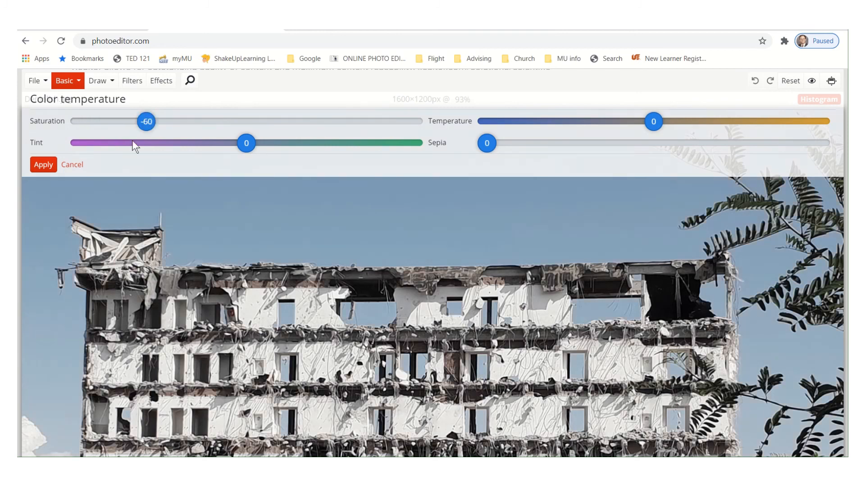
{"action": "scroll", "coordinate": [342, 328], "scroll_direction": "down", "scroll_amount": 2}
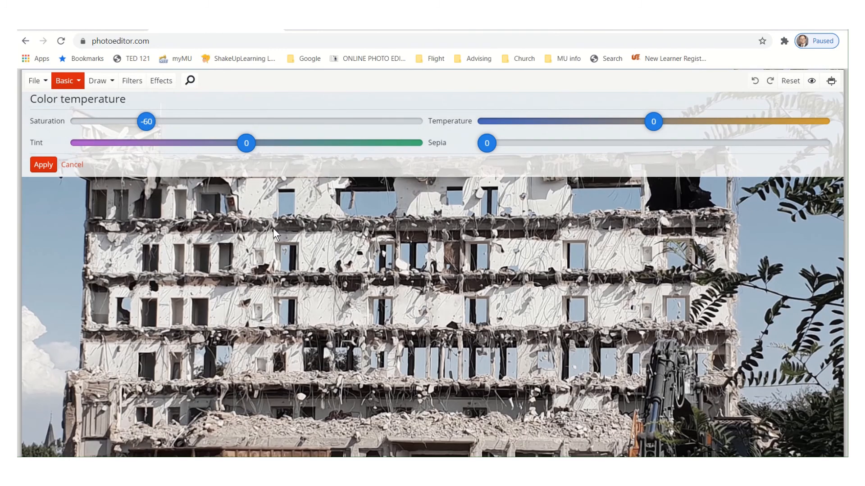
Try a saturation of 95 on the building photo and return it to 0
{"action": "left_click_drag", "start_coordinate": [147, 123], "coordinate": [406, 131]}
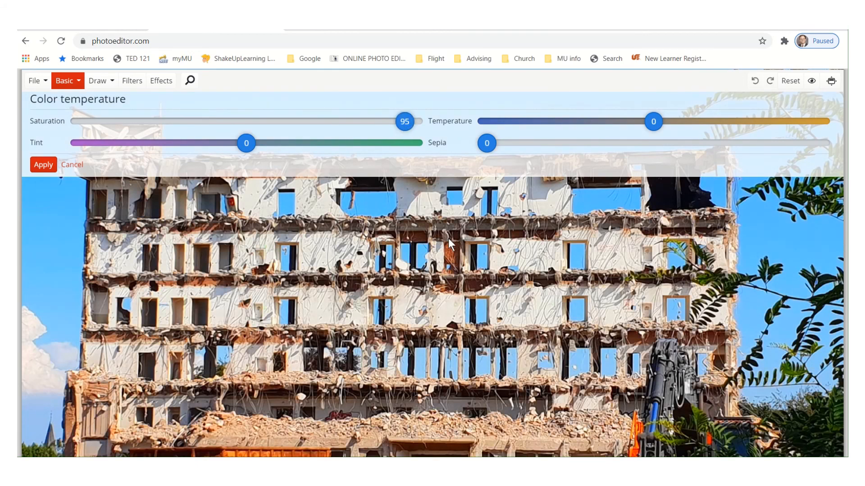
{"action": "scroll", "coordinate": [465, 269], "scroll_direction": "up", "scroll_amount": 3}
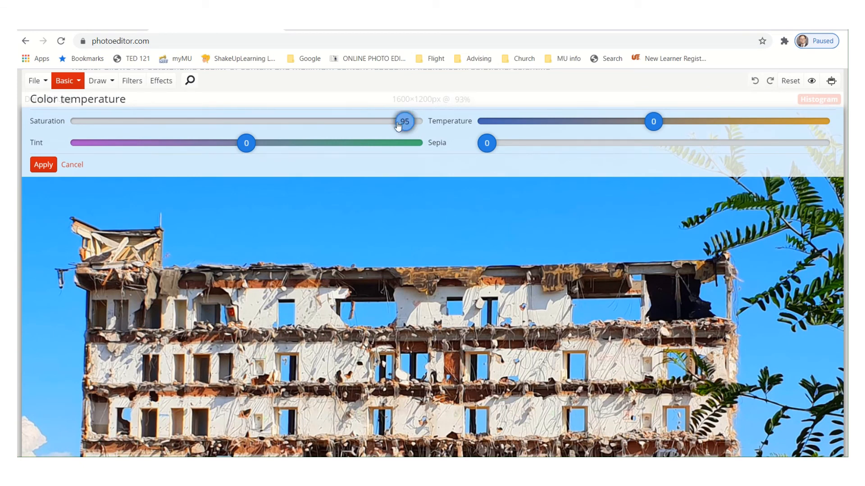
{"action": "left_click_drag", "start_coordinate": [404, 123], "coordinate": [247, 125]}
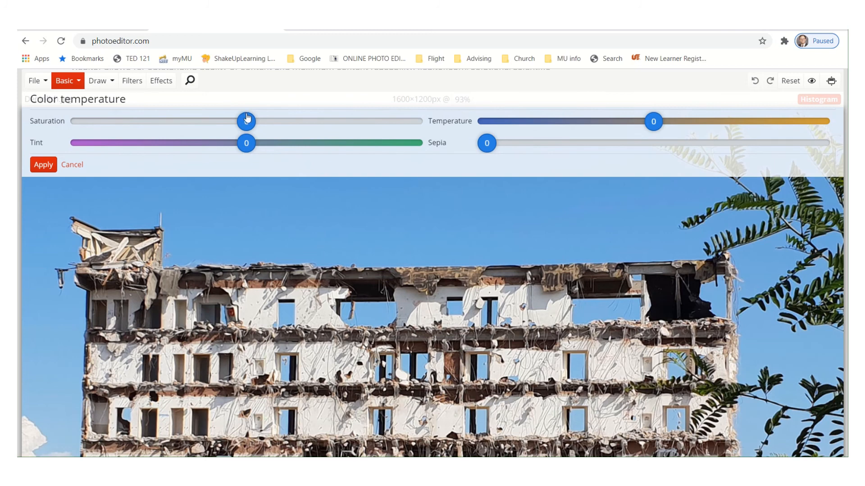
Try a saturation of -82, return it to 0 and cancel the Color temperature adjustment
{"action": "left_click_drag", "start_coordinate": [247, 118], "coordinate": [106, 129]}
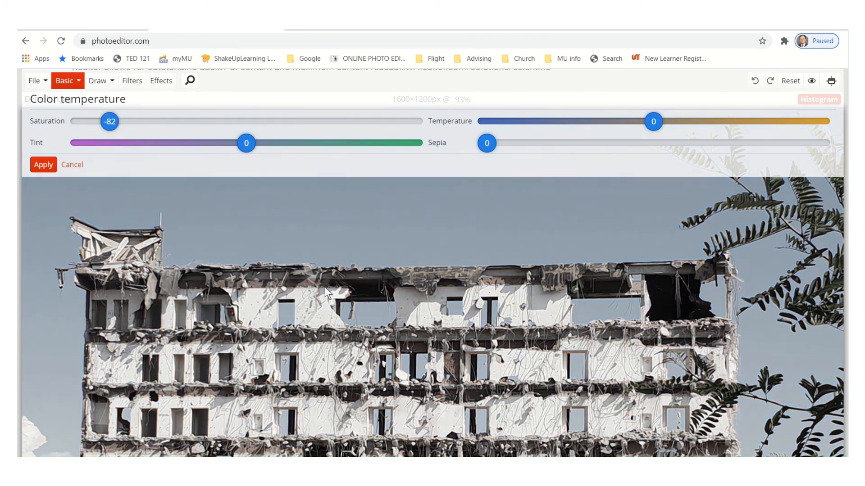
{"action": "left_click_drag", "start_coordinate": [115, 128], "coordinate": [248, 129]}
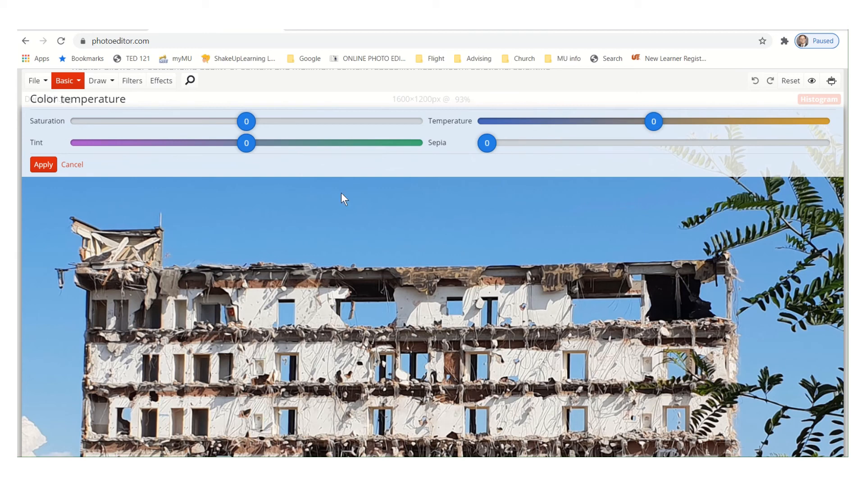
{"action": "left_click", "coordinate": [72, 165]}
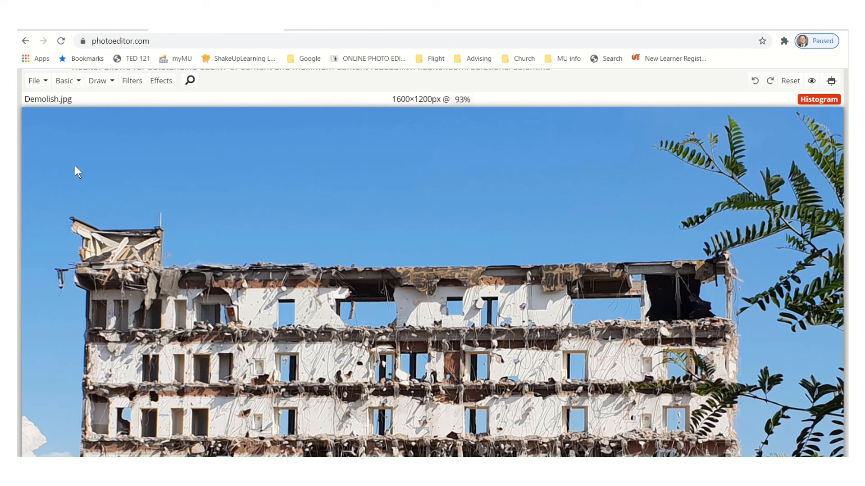
Look over the available photo filters and effects, and leave without applying any
{"action": "left_click", "coordinate": [95, 86]}
{"action": "left_click", "coordinate": [132, 83]}
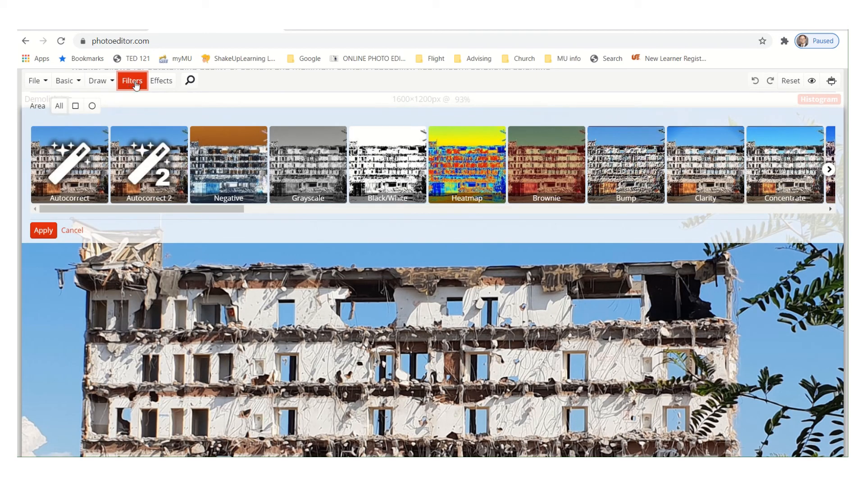
{"action": "left_click", "coordinate": [159, 86]}
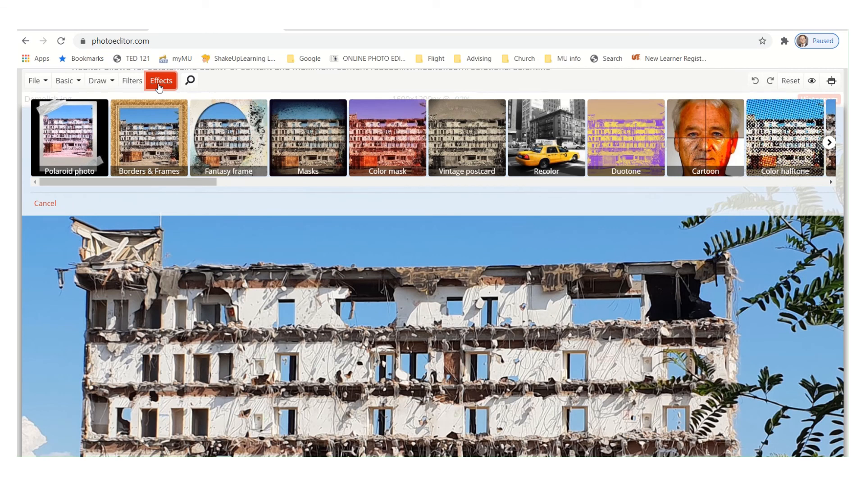
{"action": "left_click", "coordinate": [50, 202]}
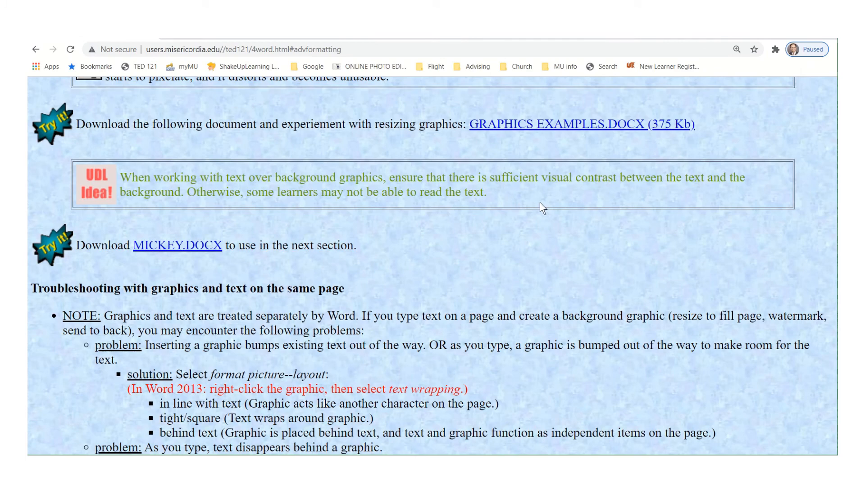
On the course's Word web page, go through the graphics instructions to the "Using the drawing toolbar" section
{"action": "scroll", "coordinate": [532, 207], "scroll_direction": "down", "scroll_amount": 1}
{"action": "scroll", "coordinate": [529, 207], "scroll_direction": "down", "scroll_amount": 10}
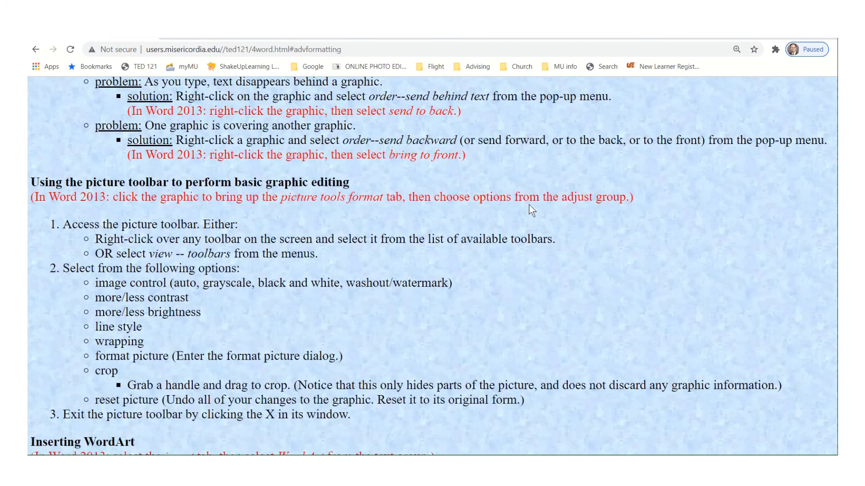
{"action": "scroll", "coordinate": [528, 205], "scroll_direction": "down", "scroll_amount": 7}
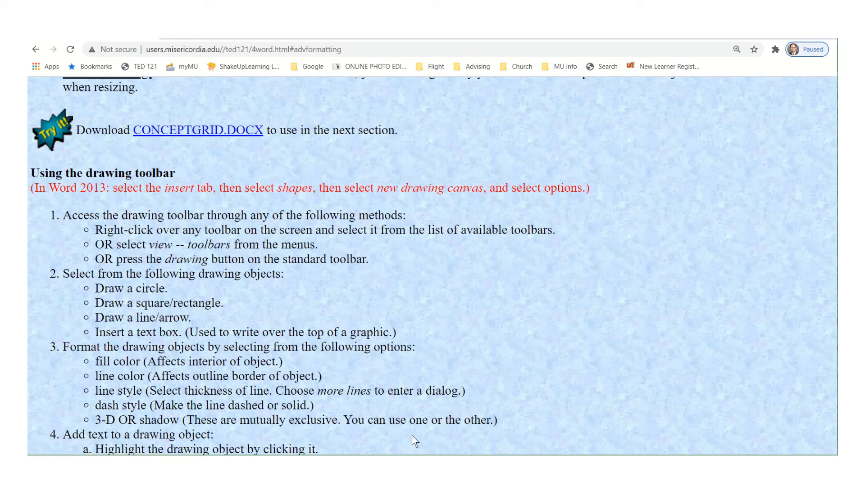
Switch to the lesson plan document in Word and go to the "How Are Living Things Classified?" concept map at its end
{"action": "left_click", "coordinate": [426, 467]}
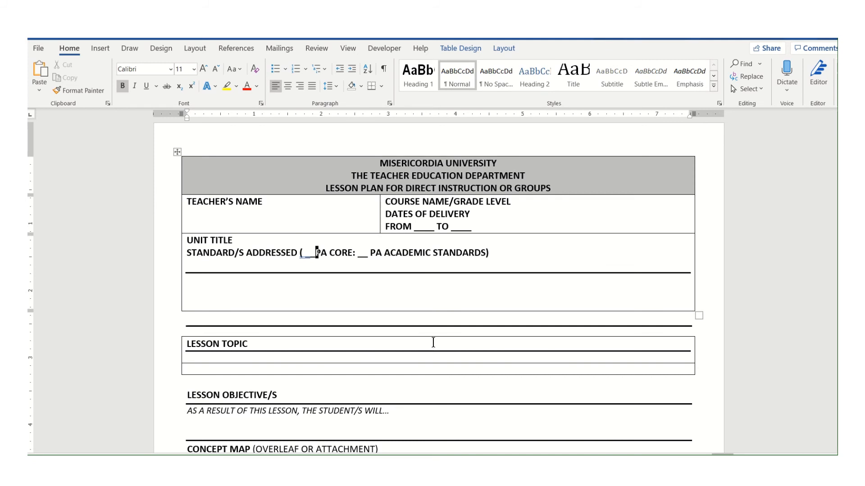
{"action": "scroll", "coordinate": [380, 290], "scroll_direction": "down", "scroll_amount": 8}
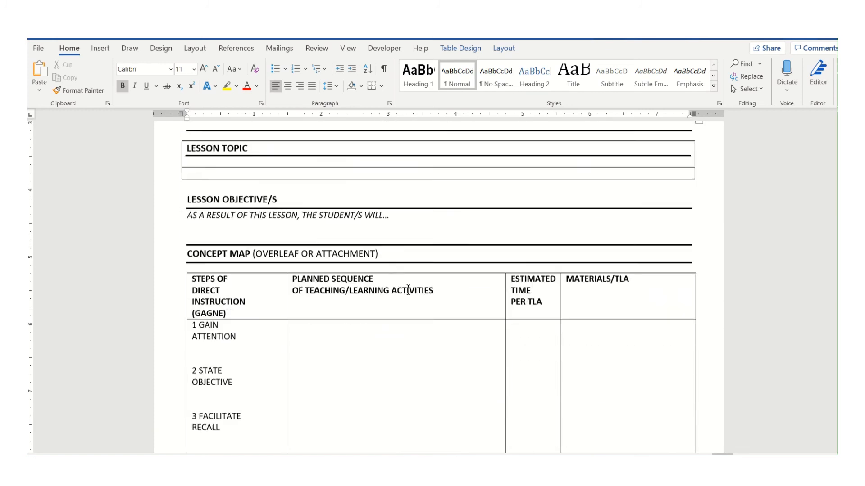
{"action": "scroll", "coordinate": [408, 290], "scroll_direction": "down", "scroll_amount": 8}
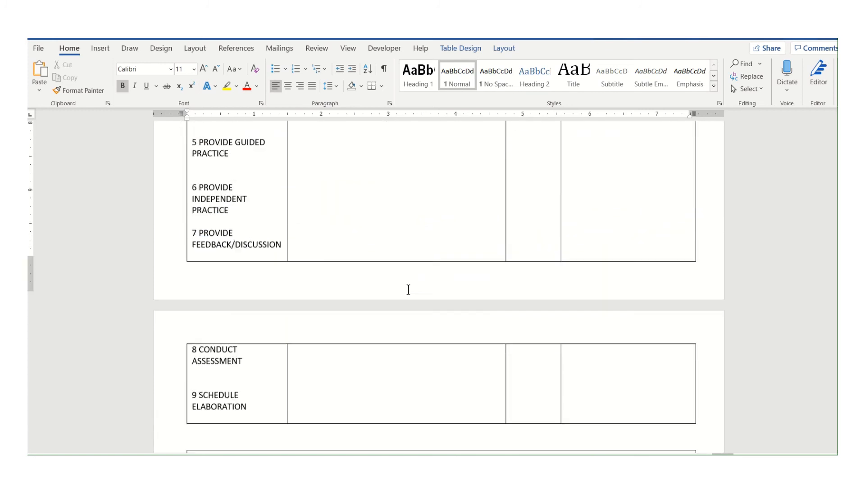
{"action": "scroll", "coordinate": [408, 289], "scroll_direction": "down", "scroll_amount": 6}
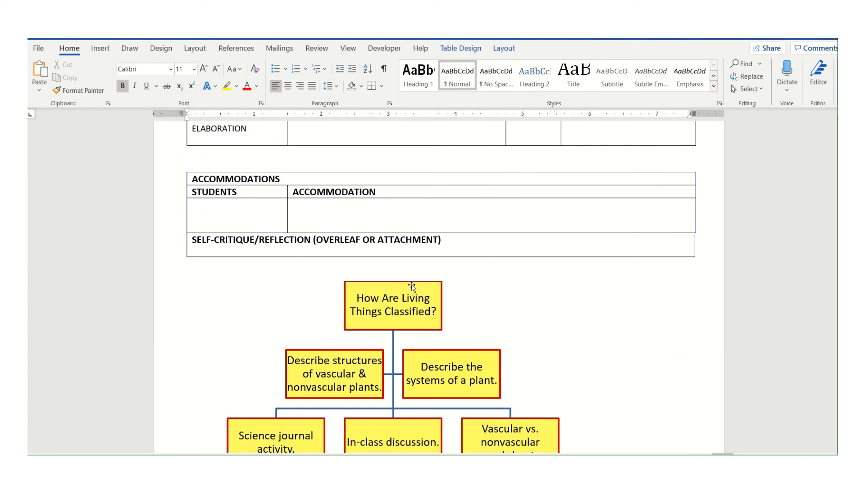
Look over the whole "How Are Living Things Classified?" concept map and go to the practice page with the drawing canvas instruction
{"action": "scroll", "coordinate": [409, 288], "scroll_direction": "down", "scroll_amount": 1}
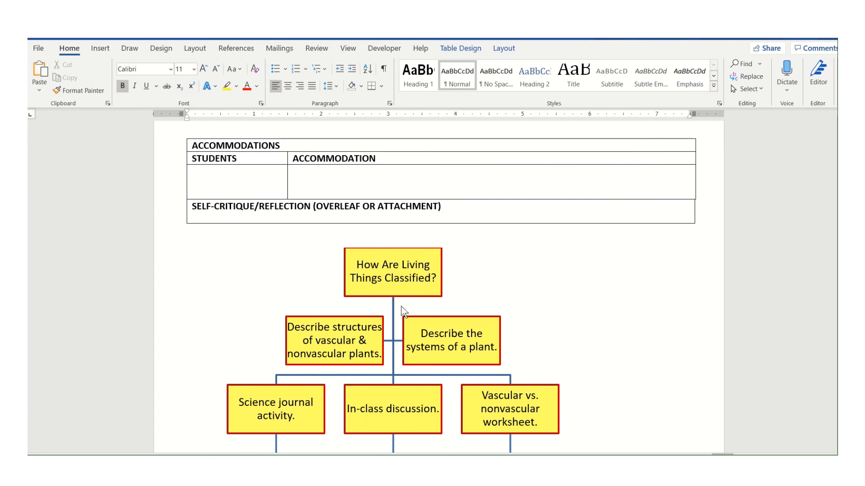
{"action": "scroll", "coordinate": [417, 282], "scroll_direction": "down", "scroll_amount": 3}
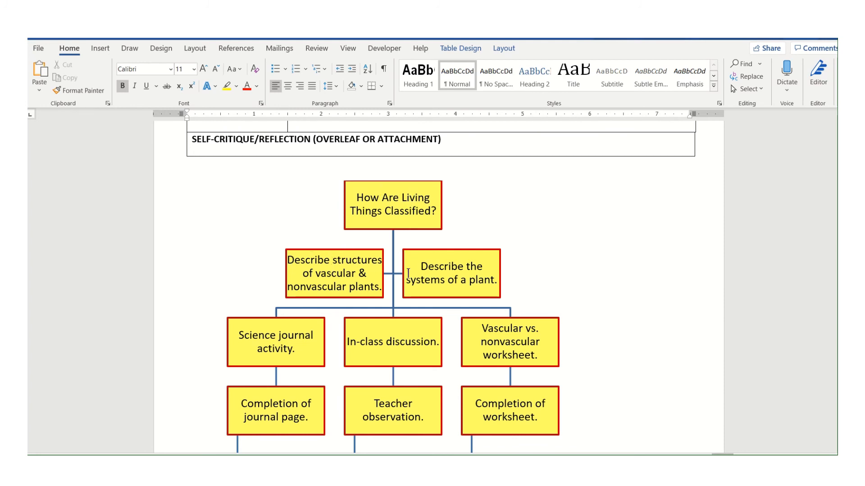
{"action": "scroll", "coordinate": [353, 282], "scroll_direction": "down", "scroll_amount": 3}
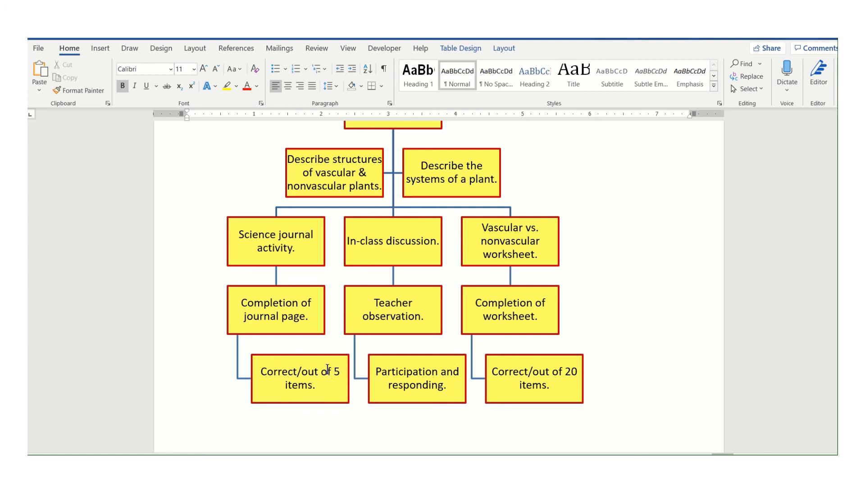
{"action": "scroll", "coordinate": [328, 369], "scroll_direction": "up", "scroll_amount": 2}
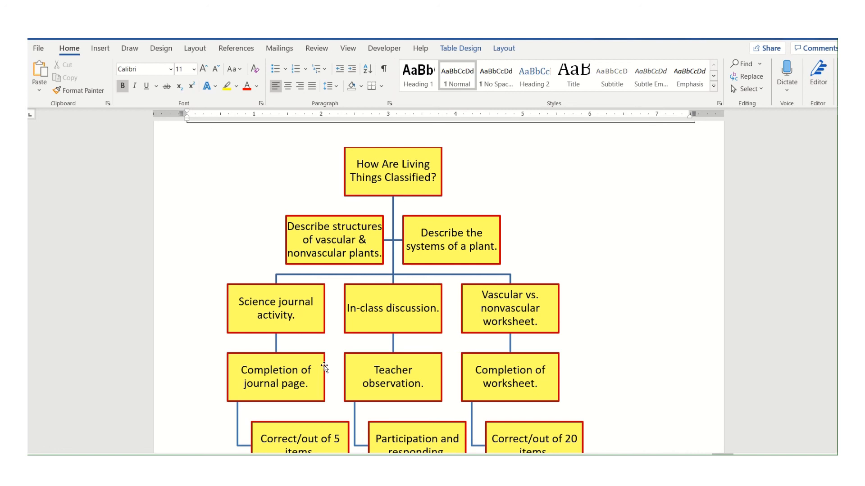
{"action": "scroll", "coordinate": [324, 367], "scroll_direction": "down", "scroll_amount": 8}
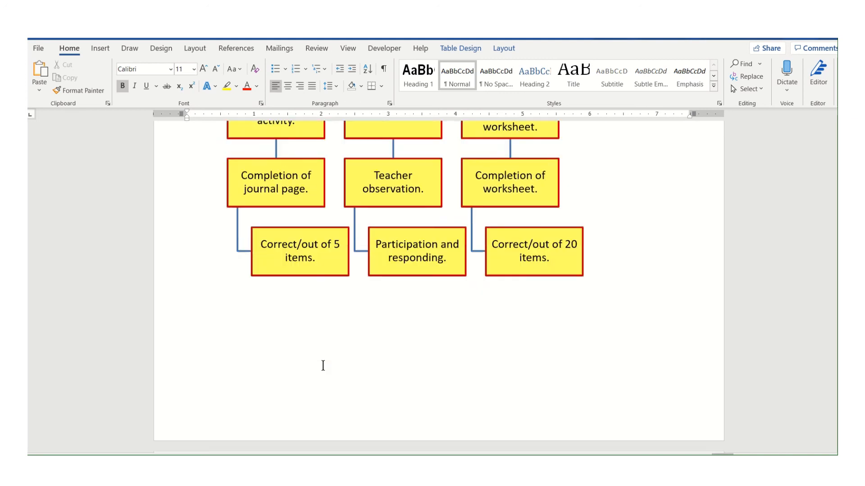
{"action": "scroll", "coordinate": [323, 365], "scroll_direction": "down", "scroll_amount": 5}
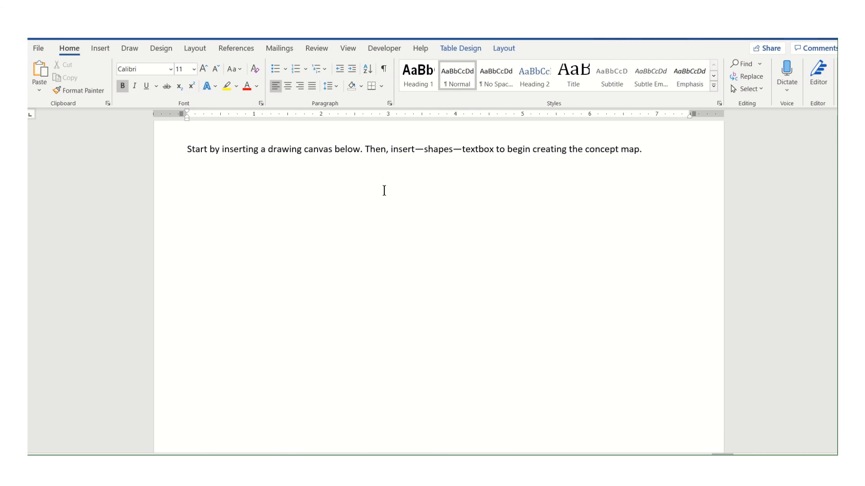
{"action": "left_click", "coordinate": [104, 50]}
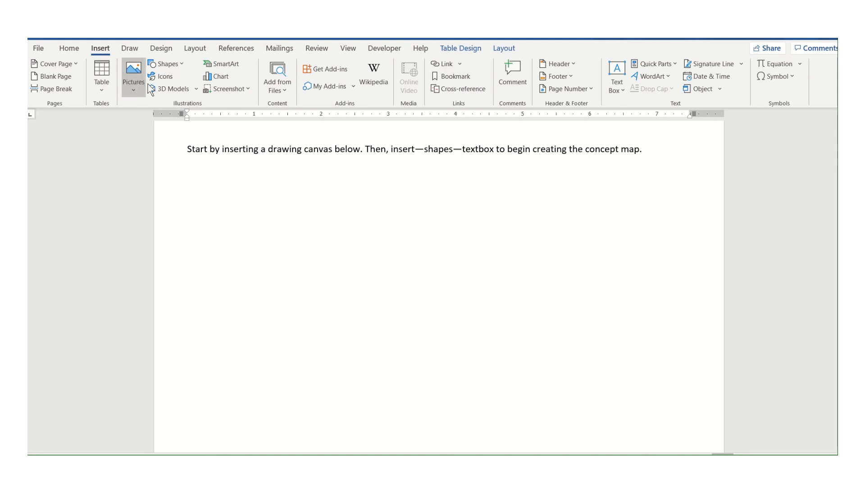
{"action": "left_click", "coordinate": [168, 66]}
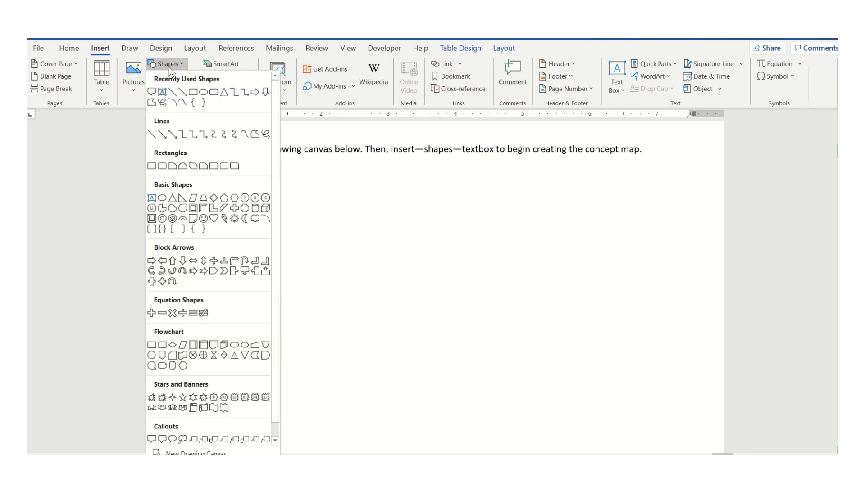
{"action": "scroll", "coordinate": [212, 171], "scroll_direction": "down", "scroll_amount": 1}
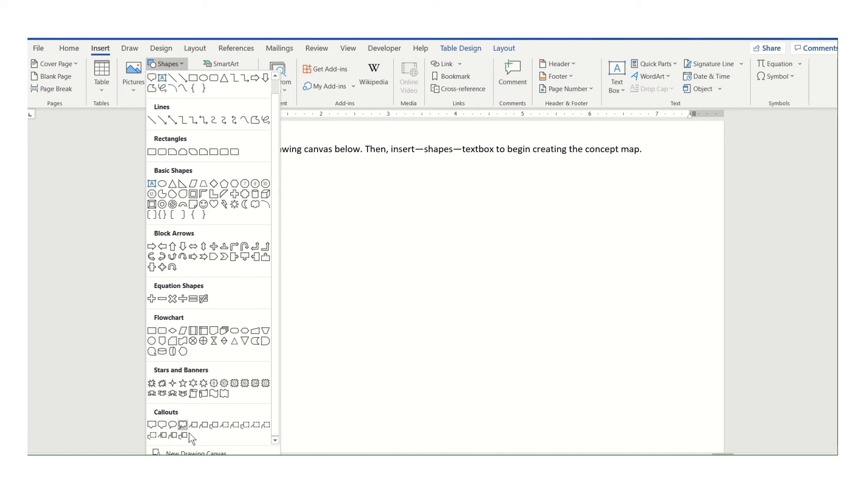
{"action": "left_click", "coordinate": [184, 453]}
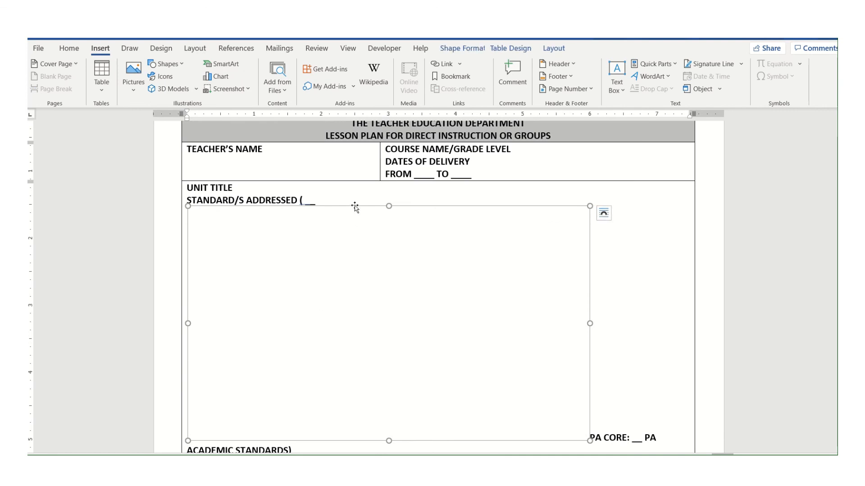
{"action": "key", "text": "Delete"}
Insert a new drawing canvas on the line below the "Start by inserting a drawing canvas below" instruction
{"action": "scroll", "coordinate": [354, 197], "scroll_direction": "down", "scroll_amount": 20}
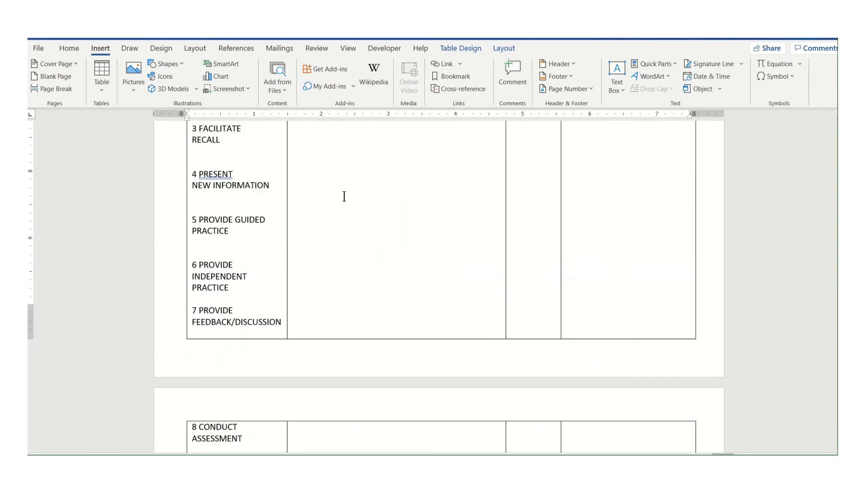
{"action": "scroll", "coordinate": [335, 206], "scroll_direction": "up", "scroll_amount": 1}
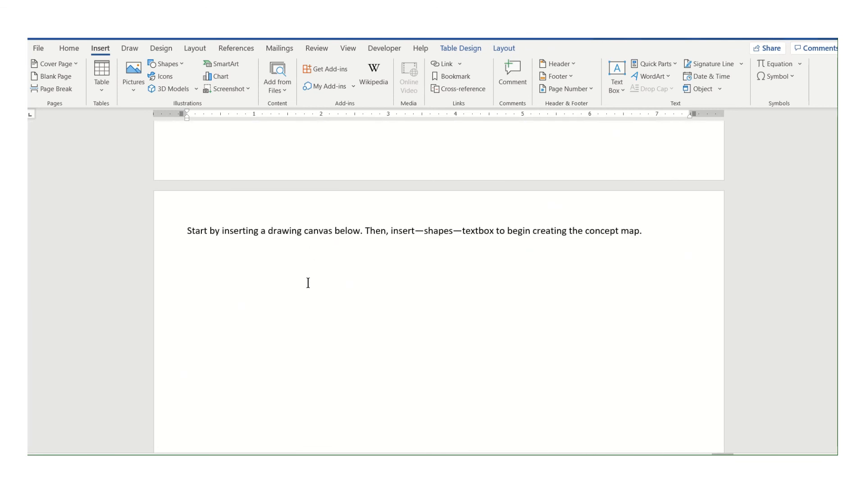
{"action": "left_click", "coordinate": [308, 283]}
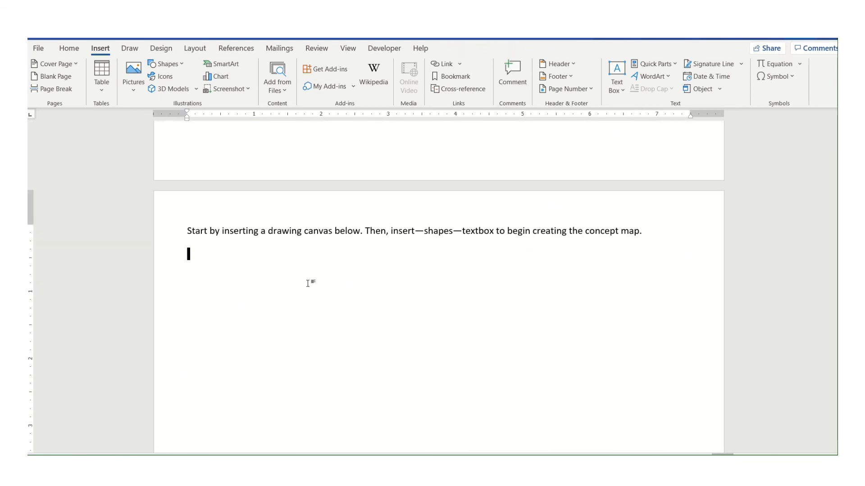
{"action": "left_click", "coordinate": [166, 64]}
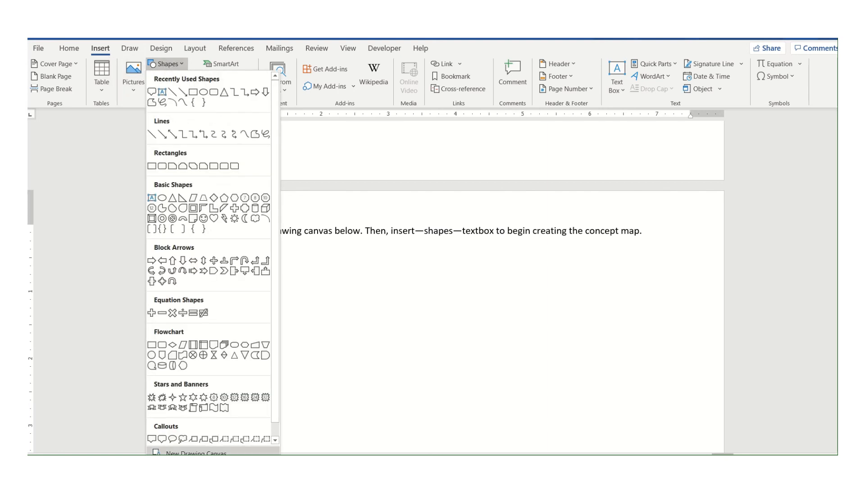
{"action": "left_click", "coordinate": [211, 452]}
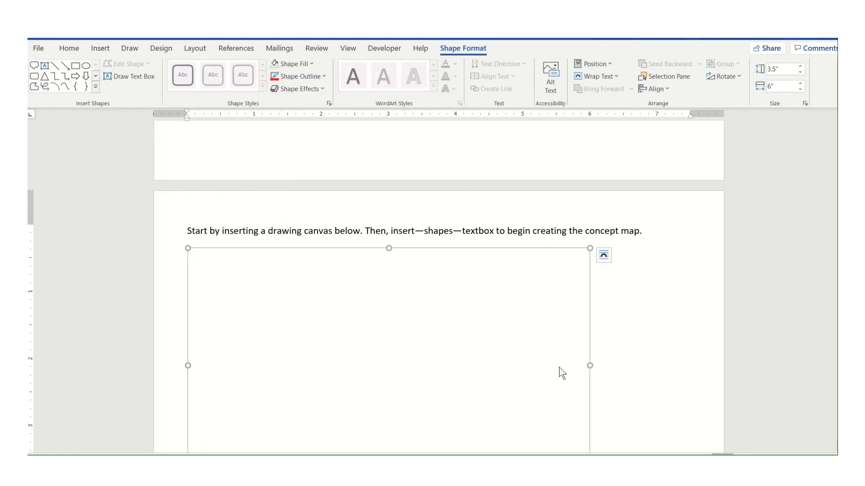
Enlarge the drawing canvas to about 4.75" high and 6.92" wide
{"action": "scroll", "coordinate": [600, 299], "scroll_direction": "down", "scroll_amount": 3}
{"action": "scroll", "coordinate": [600, 298], "scroll_direction": "down", "scroll_amount": 1}
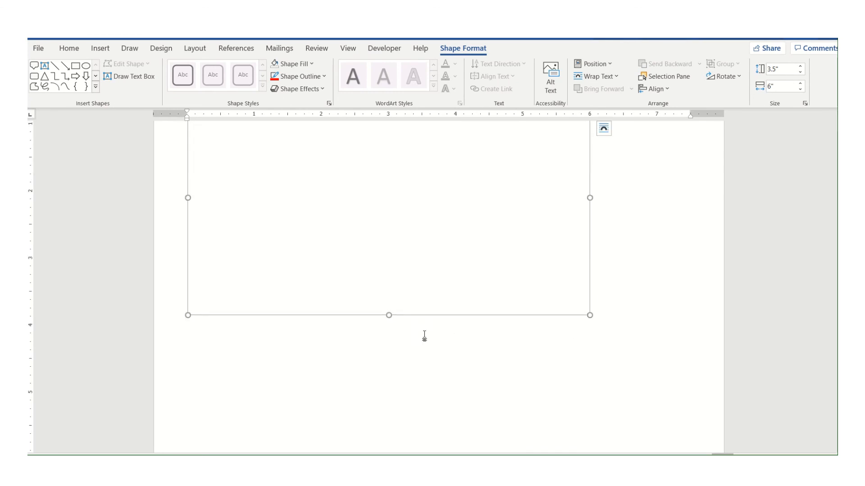
{"action": "left_click_drag", "start_coordinate": [389, 315], "coordinate": [397, 399]}
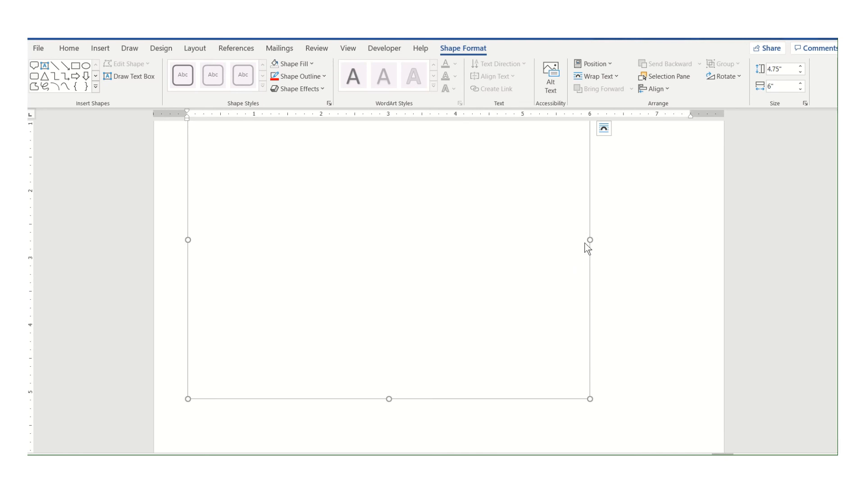
{"action": "left_click_drag", "start_coordinate": [589, 239], "coordinate": [651, 237]}
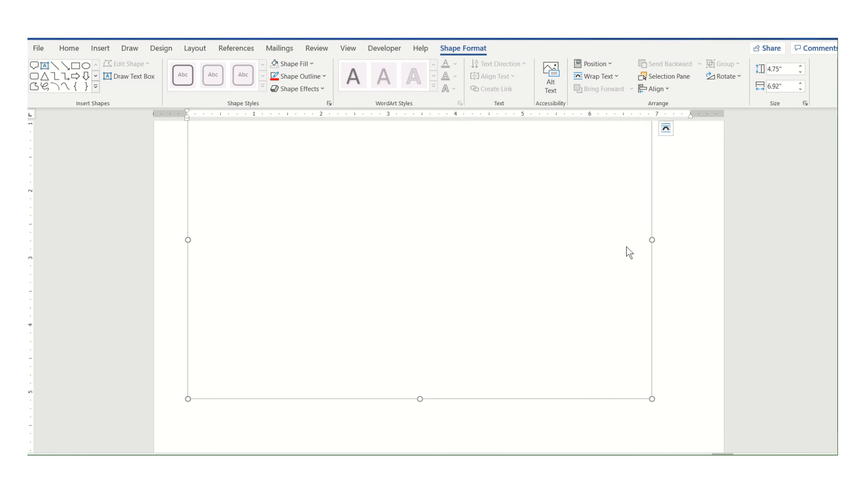
Draw a rectangle about 0.82" high and 1.89" wide near the top center of the drawing canvas
{"action": "scroll", "coordinate": [611, 259], "scroll_direction": "up", "scroll_amount": 2}
{"action": "scroll", "coordinate": [611, 259], "scroll_direction": "up", "scroll_amount": 3}
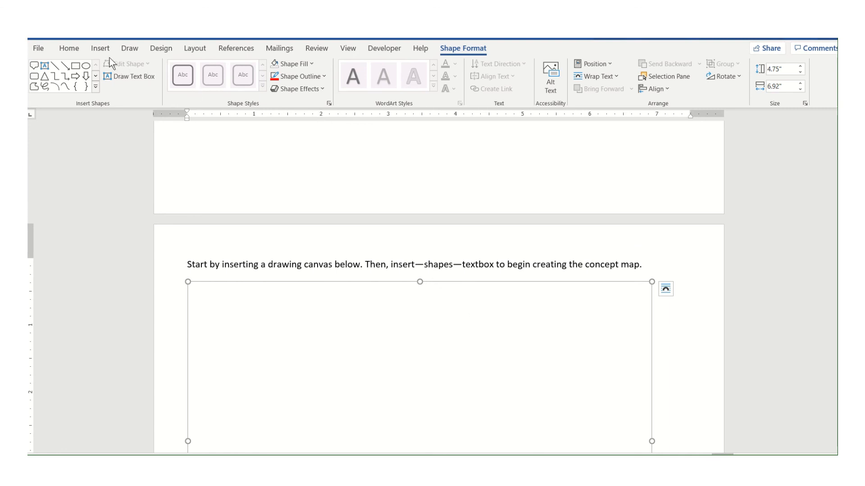
{"action": "left_click", "coordinate": [101, 48]}
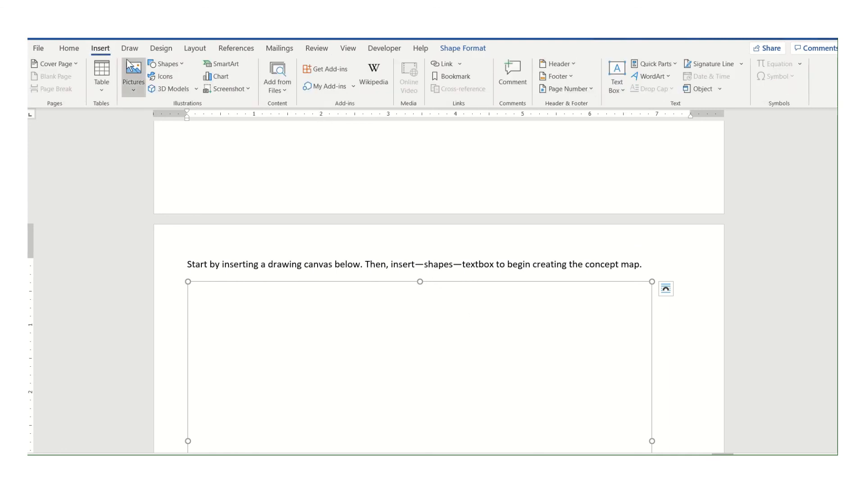
{"action": "left_click", "coordinate": [157, 63]}
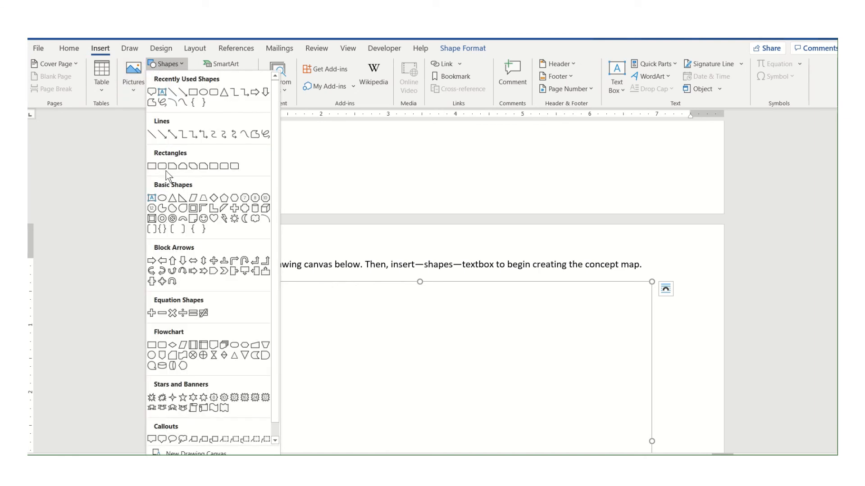
{"action": "left_click", "coordinate": [152, 166]}
{"action": "left_click_drag", "start_coordinate": [360, 311], "coordinate": [488, 367]}
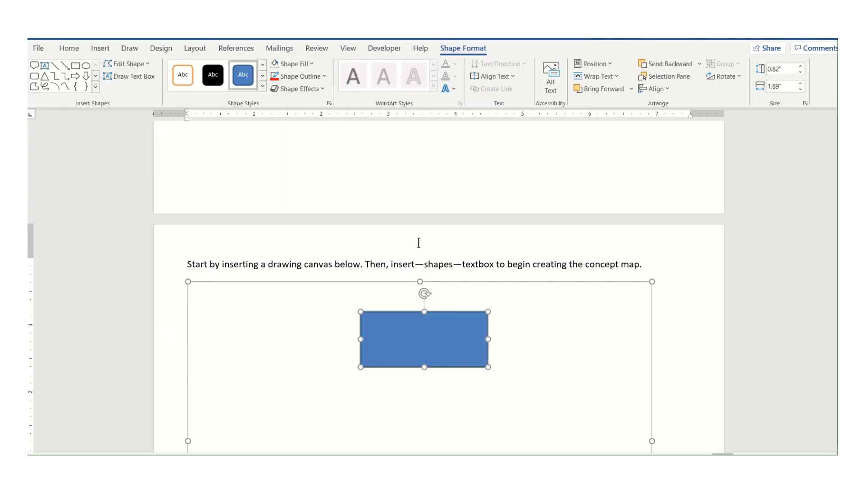
Try a yellow fill on the rectangle, set its outline to black, and change the fill to No Fill
{"action": "left_click", "coordinate": [306, 65]}
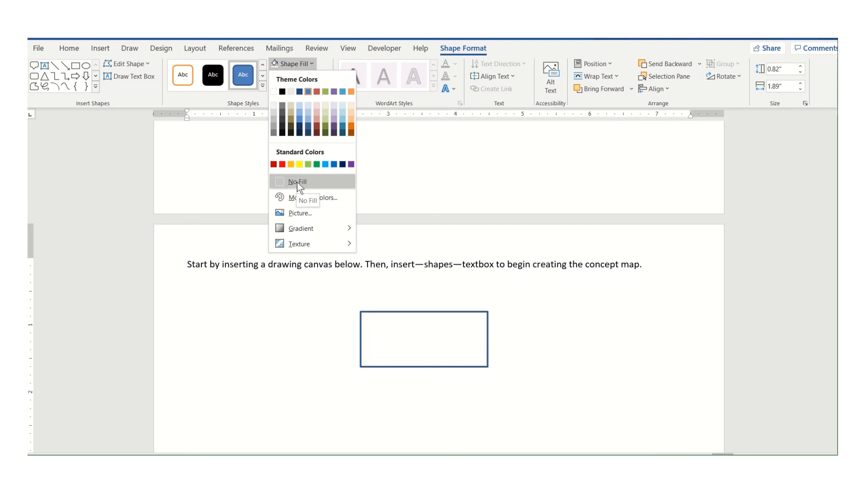
{"action": "left_click", "coordinate": [300, 165]}
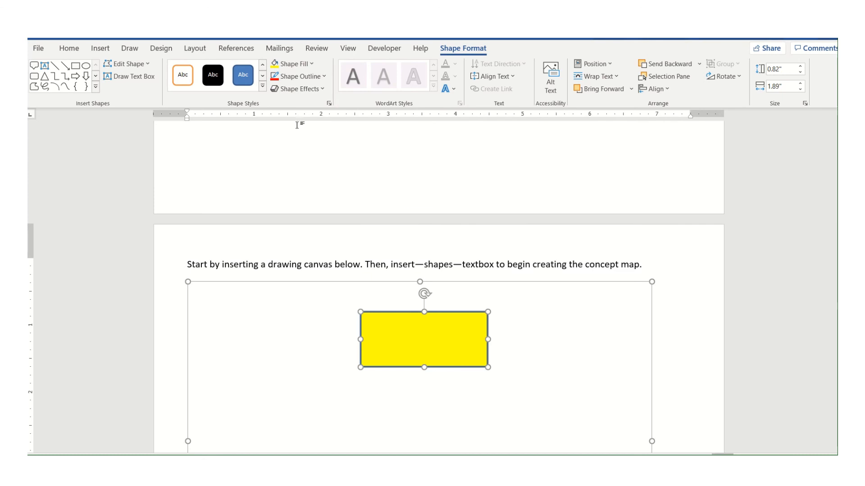
{"action": "left_click", "coordinate": [303, 77]}
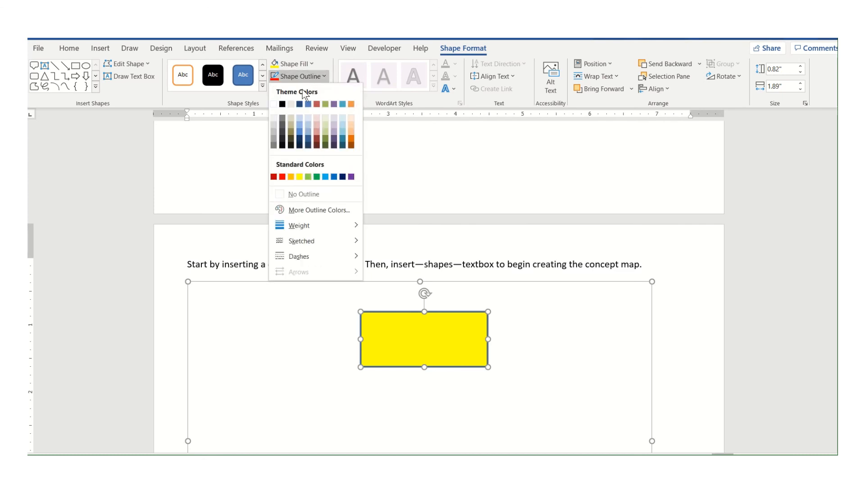
{"action": "left_click", "coordinate": [282, 104]}
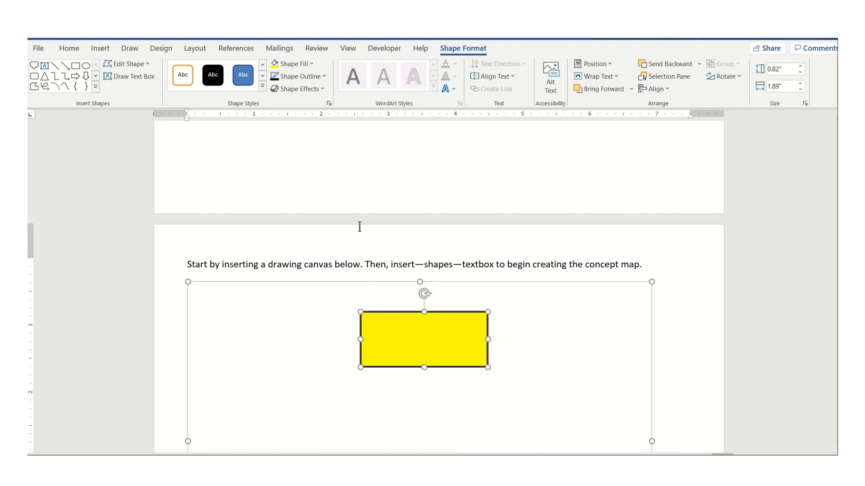
{"action": "left_click", "coordinate": [309, 68]}
{"action": "left_click", "coordinate": [297, 181]}
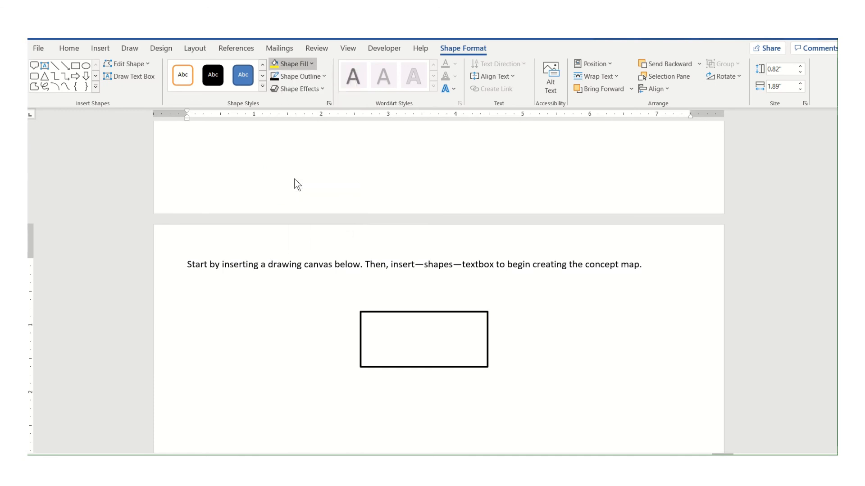
{"action": "left_click", "coordinate": [405, 347]}
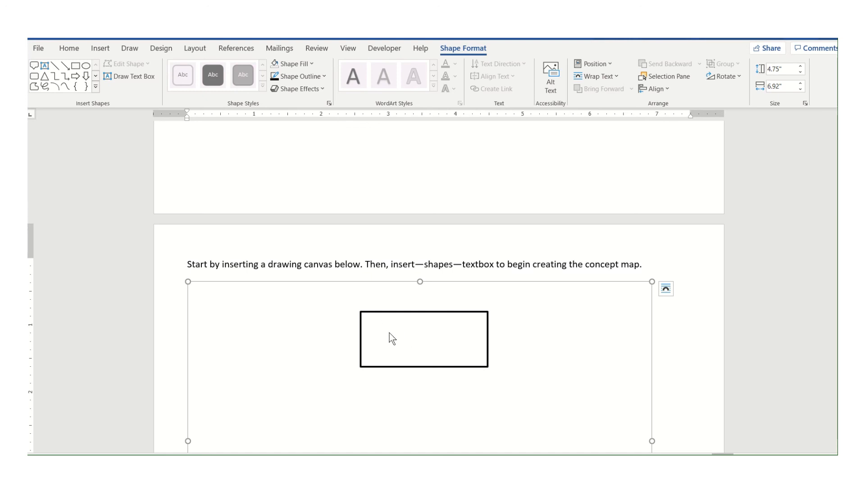
{"action": "right_click", "coordinate": [417, 350]}
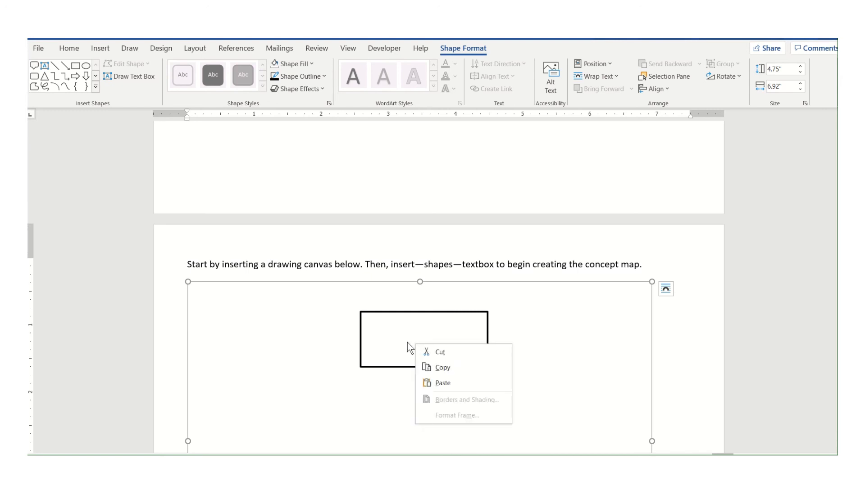
{"action": "key", "text": "Escape"}
{"action": "right_click", "coordinate": [407, 341]}
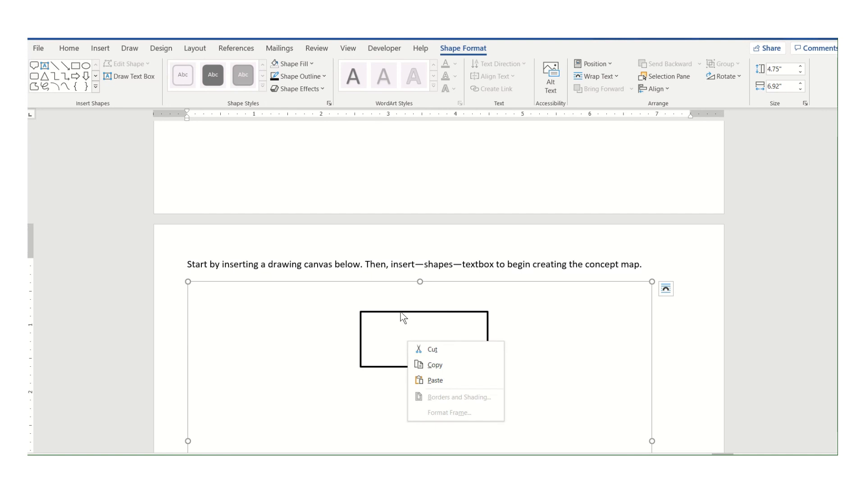
{"action": "key", "text": "Escape"}
Select the rectangle by its border and add the text "Main Concept" inside it
{"action": "left_click", "coordinate": [401, 313]}
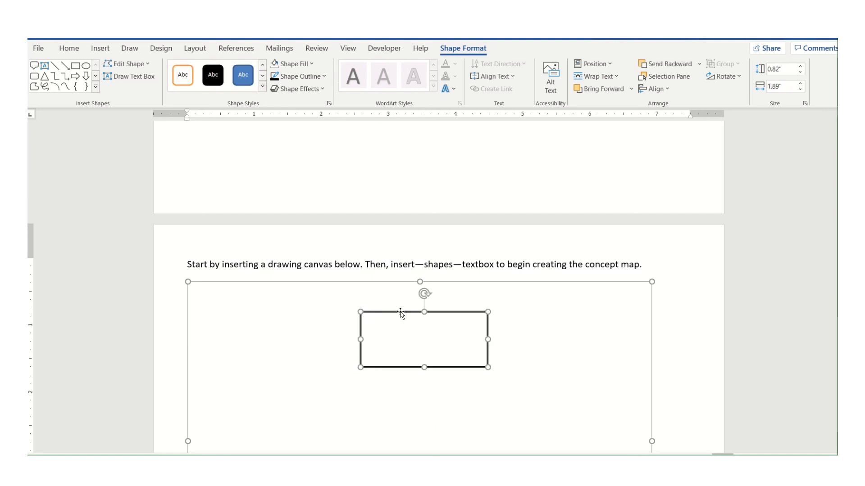
{"action": "right_click", "coordinate": [400, 313]}
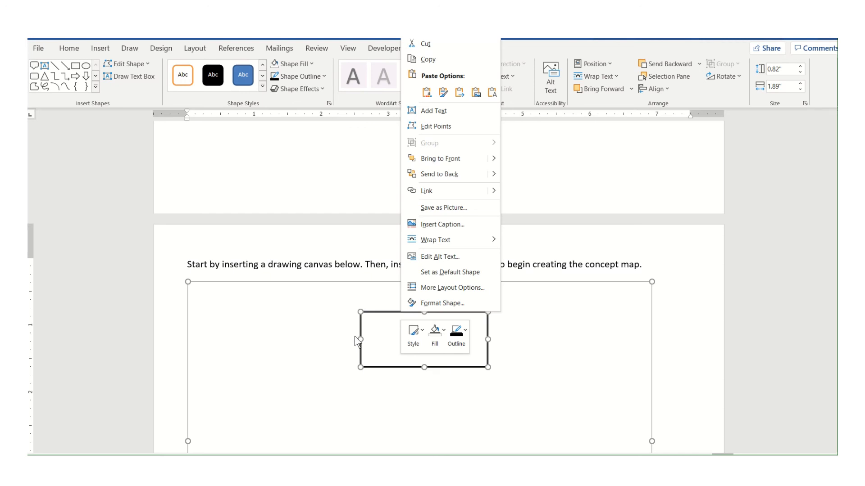
{"action": "left_click", "coordinate": [447, 115]}
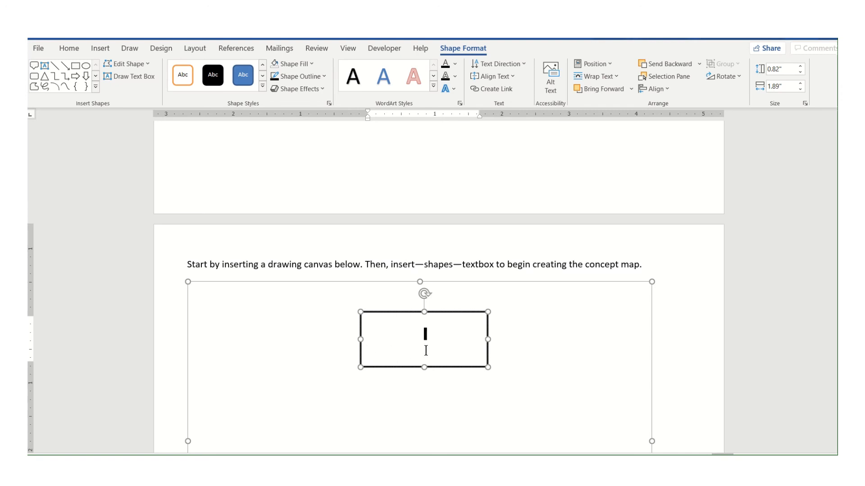
{"action": "type", "text": "Main Concept"}
Change the font color of the "Topic of Lesson" text inside the rectangle to black
{"action": "triple_click", "coordinate": [425, 351]}
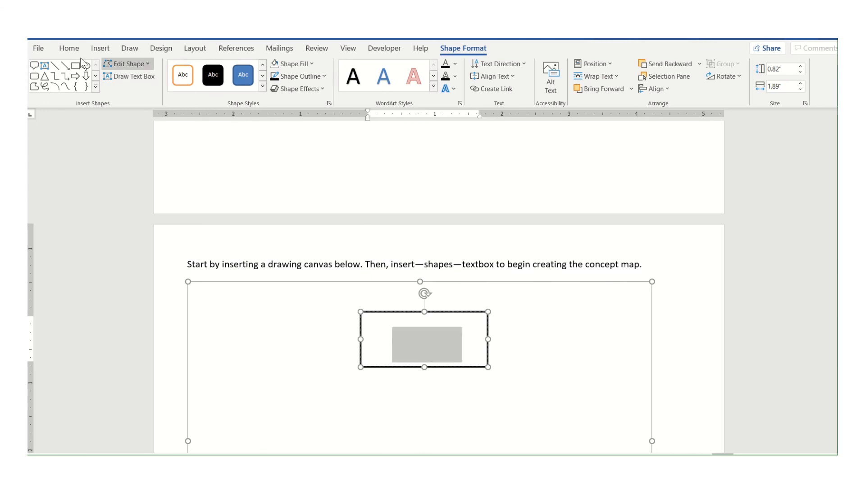
{"action": "left_click", "coordinate": [67, 48]}
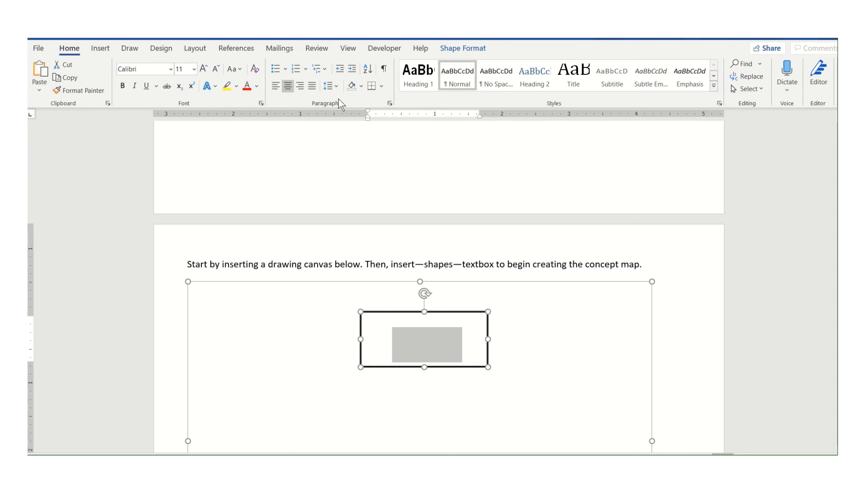
{"action": "left_click", "coordinate": [258, 86]}
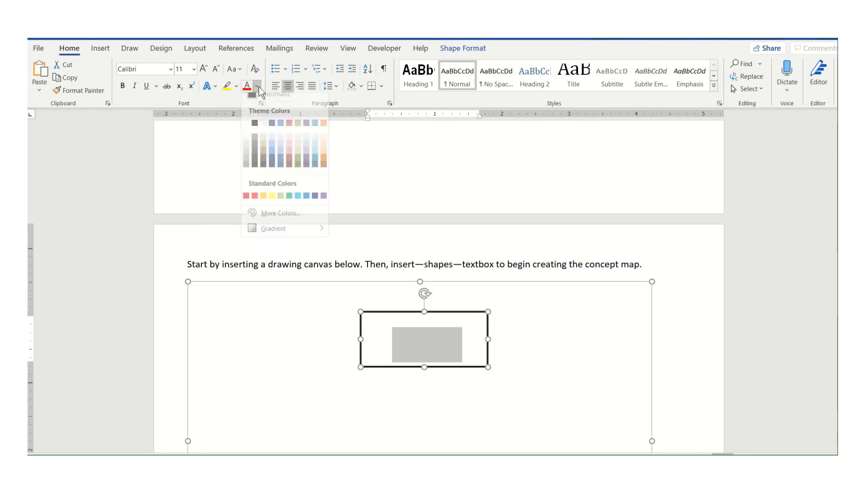
{"action": "left_click", "coordinate": [259, 101]}
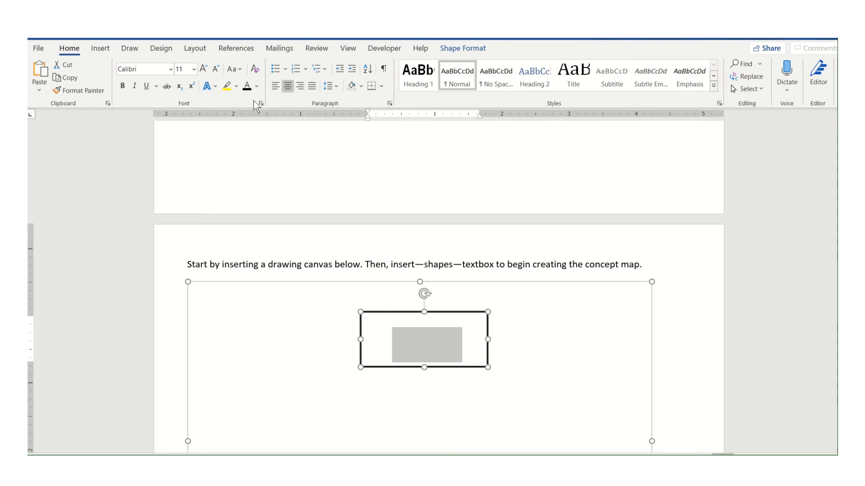
{"action": "left_click", "coordinate": [256, 89]}
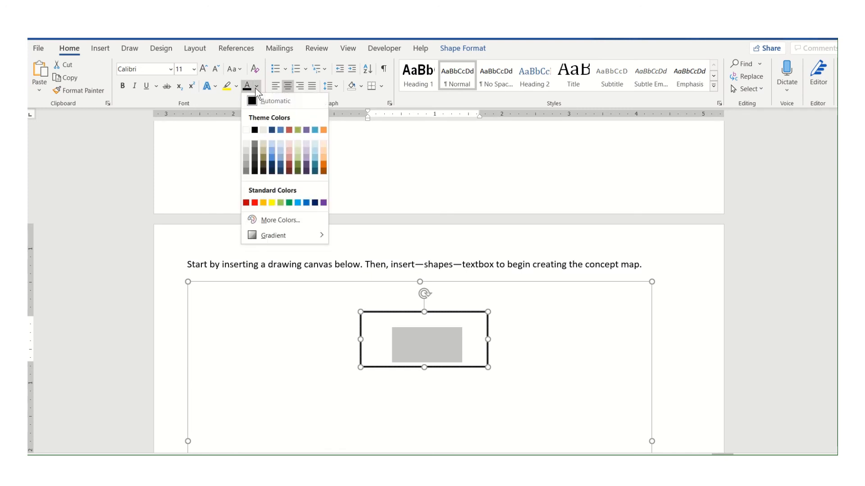
{"action": "left_click", "coordinate": [254, 130]}
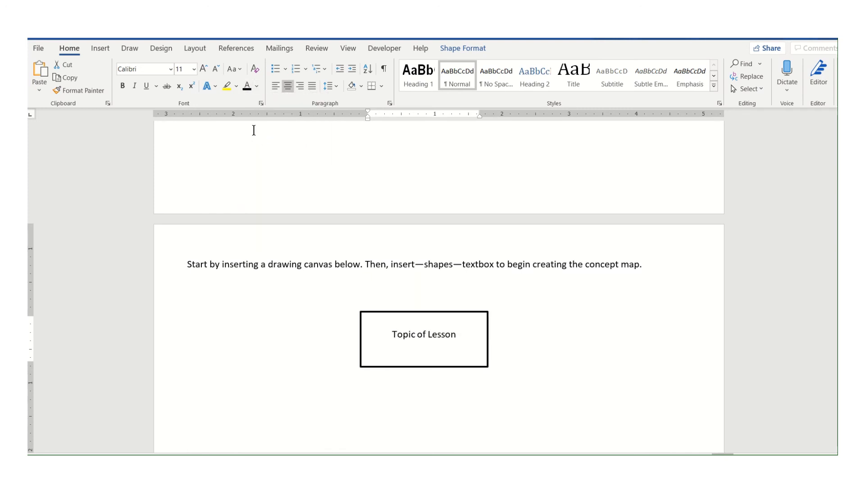
{"action": "left_click", "coordinate": [512, 335]}
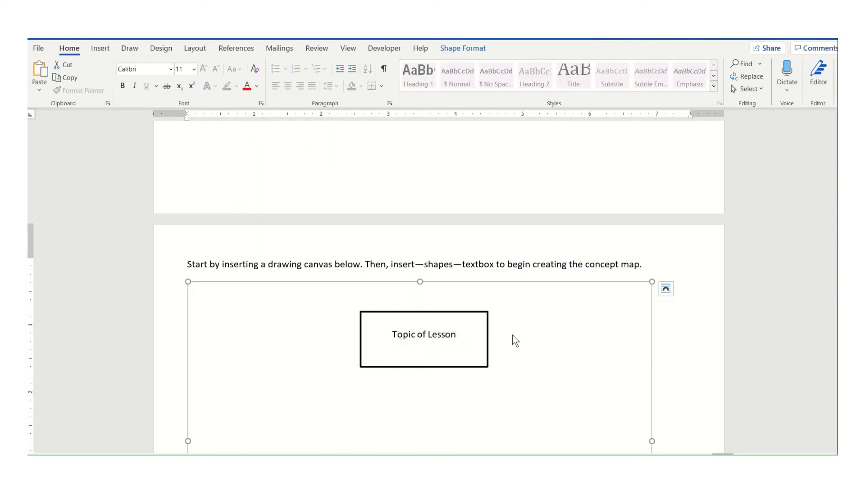
Increase the font size of the rectangle's "Topic of Lesson" text to 16 pt
{"action": "triple_click", "coordinate": [401, 337]}
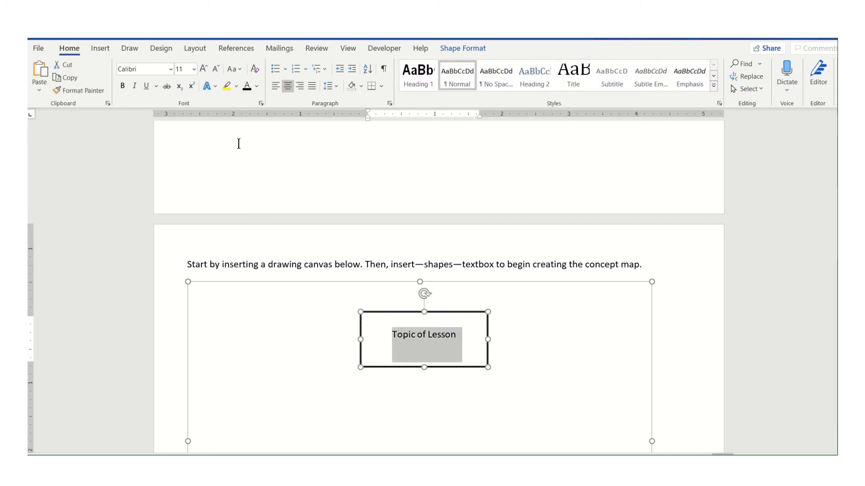
{"action": "left_click", "coordinate": [203, 69]}
{"action": "left_click", "coordinate": [203, 69]}
{"action": "left_click", "coordinate": [204, 68]}
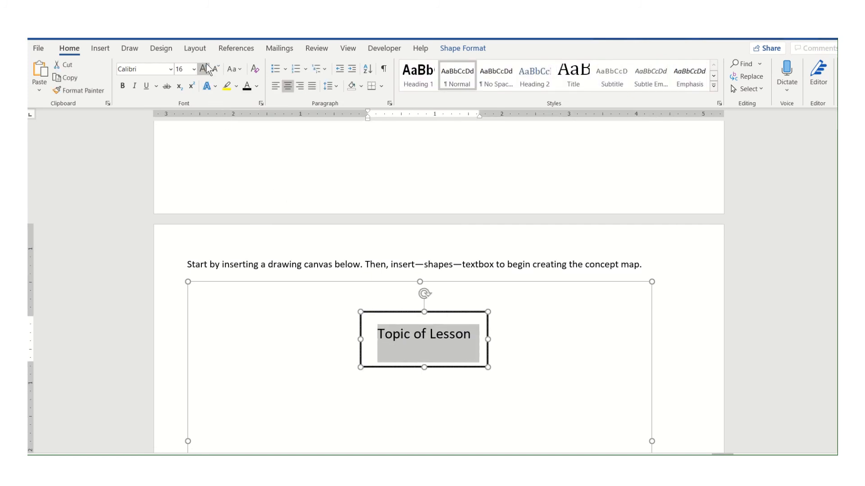
{"action": "left_click", "coordinate": [522, 334]}
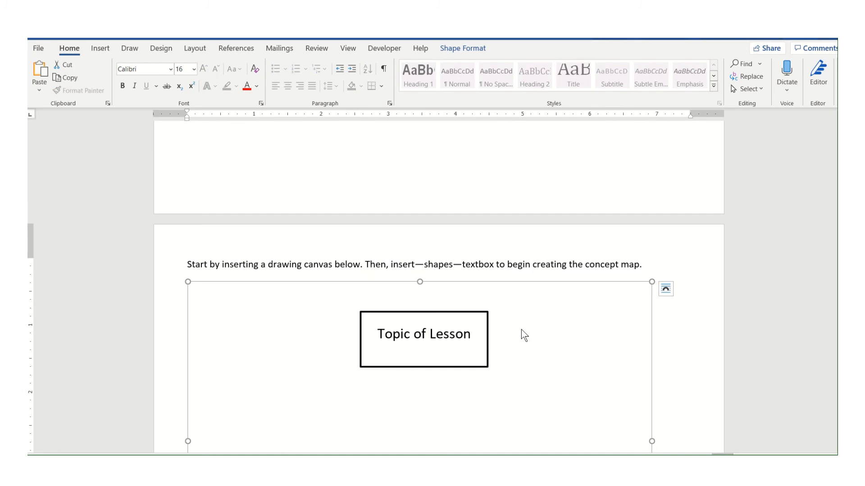
Copy the "Topic of Lesson" rectangle and paste a duplicate onto the drawing canvas
{"action": "scroll", "coordinate": [521, 334], "scroll_direction": "down", "scroll_amount": 2}
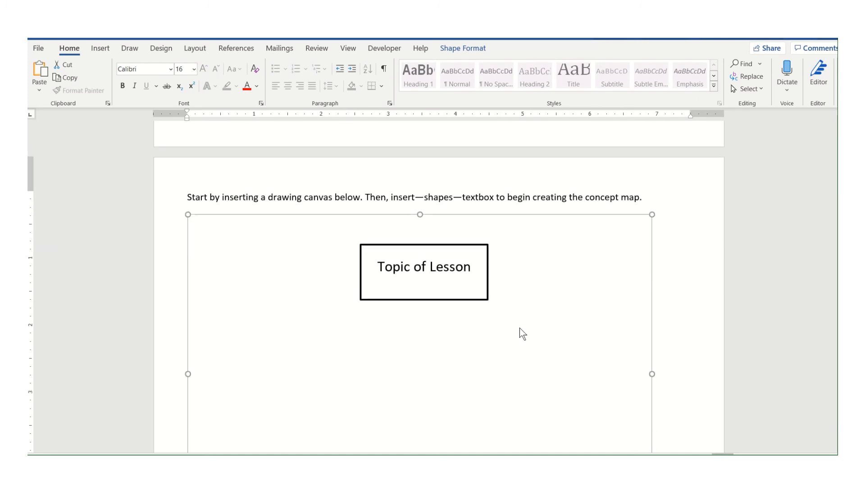
{"action": "left_click", "coordinate": [473, 299]}
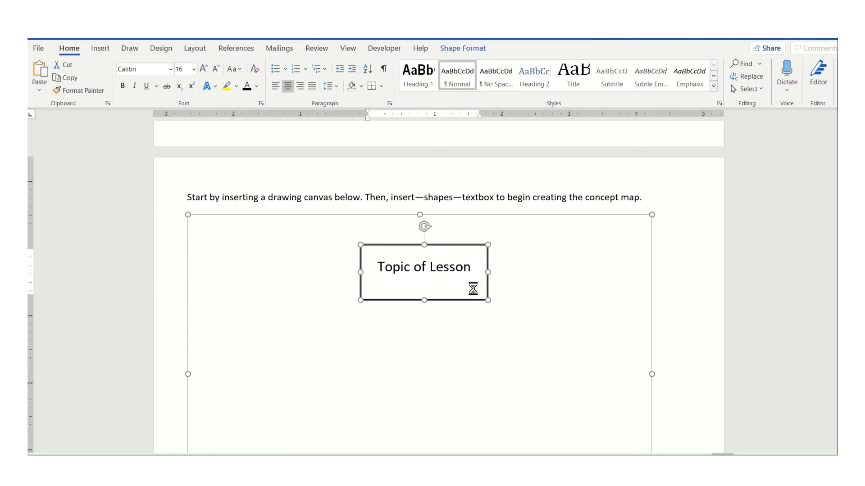
{"action": "key", "text": "ctrl+v"}
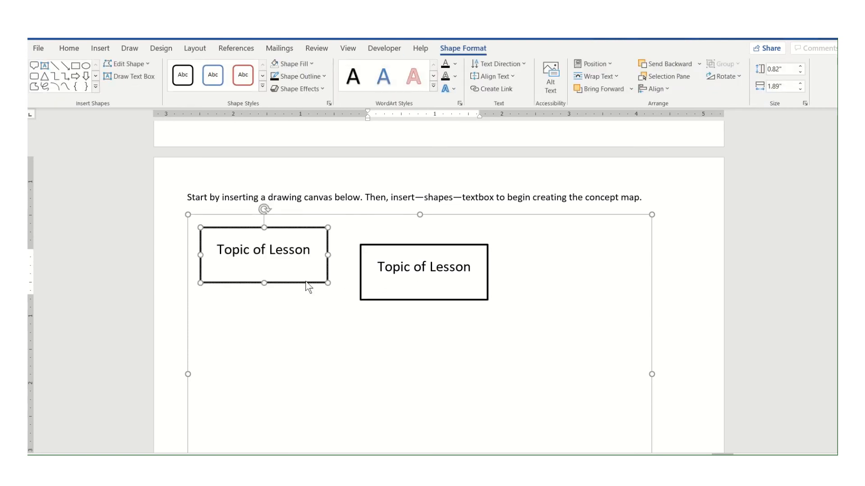